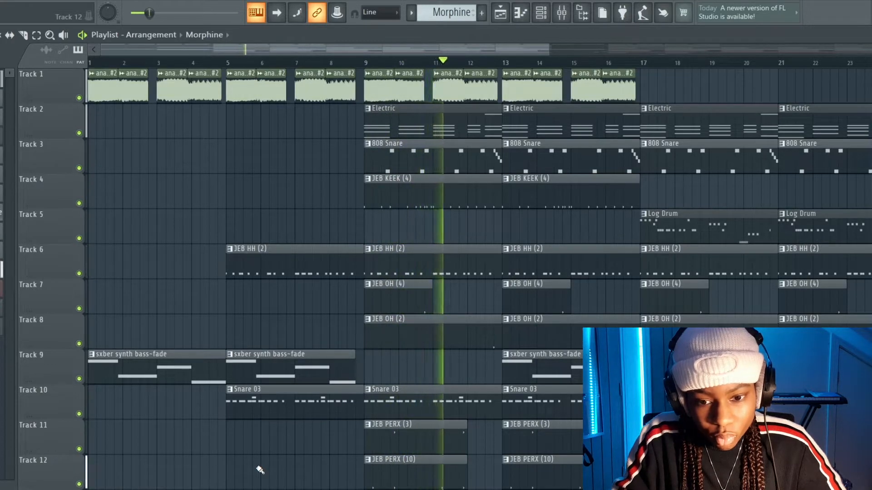
Solo Track 1 and play the organ audio clips from the start of the arrangement
scroll(259, 469, "down", 5)
scroll(260, 470, "down", 3)
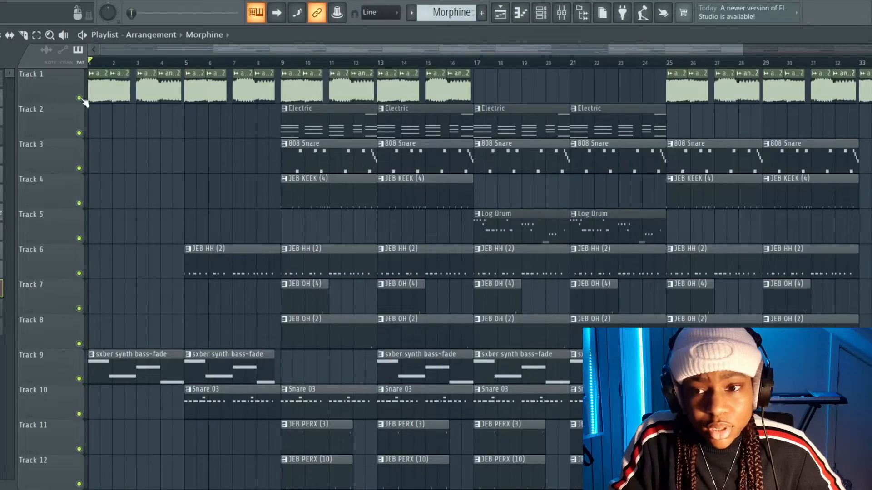
right_click(80, 99)
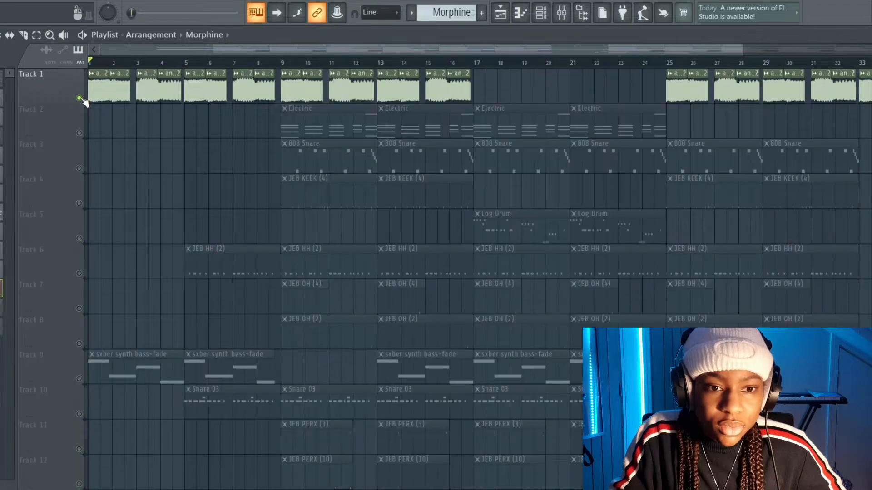
key("space")
Route the ana_organ_C# #2 sample to mixer track 17 and load Fruity Parametric EQ 2 in its first effect slot
left_click(561, 13)
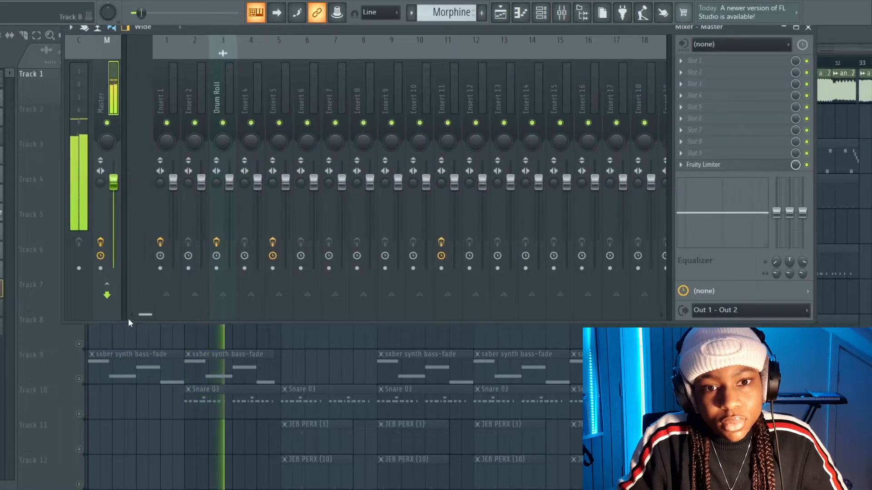
key("F9")
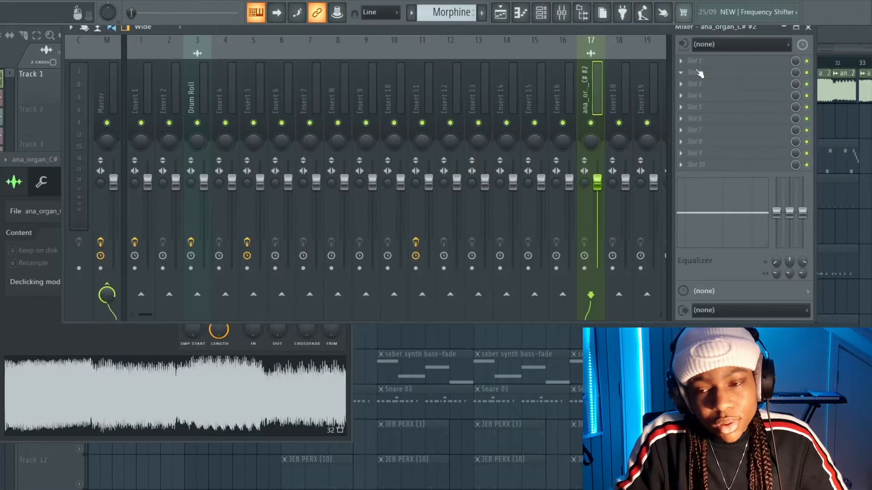
left_click(698, 72)
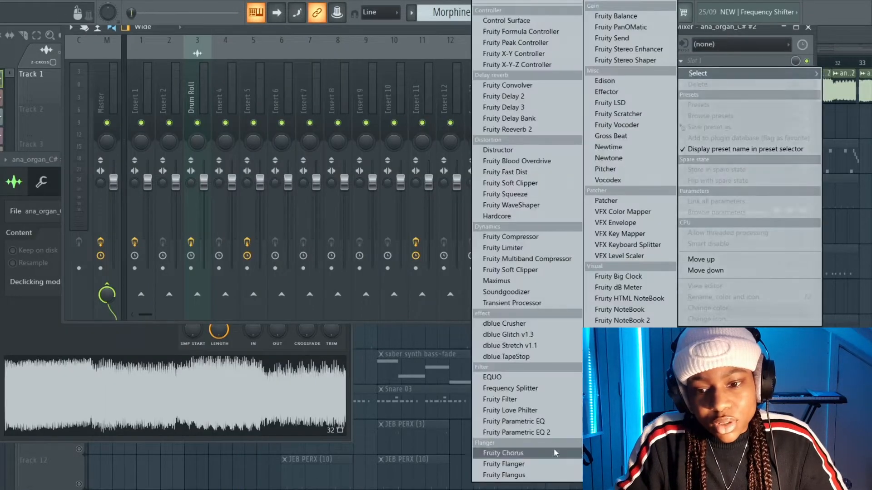
left_click(546, 433)
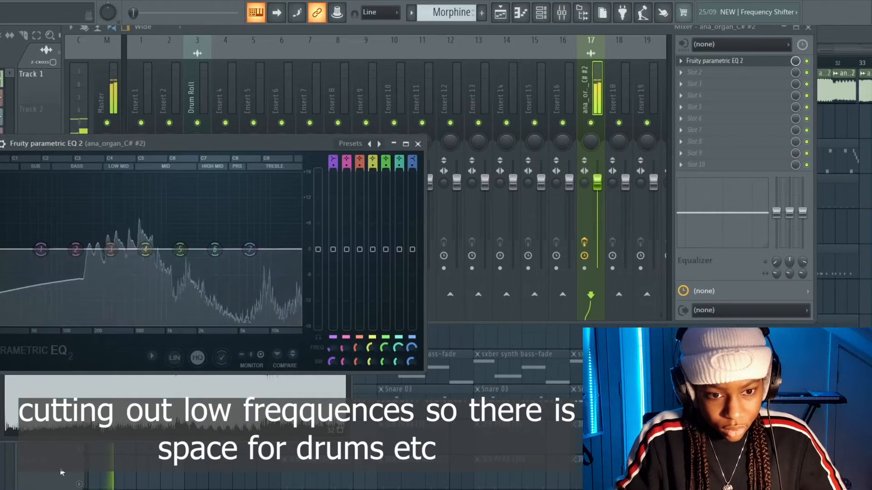
Cut the organ's lows around 200 Hz with EQ band 1 and its highs around 10 kHz with band 7, and stop playback
left_click_drag(40, 250, 98, 323)
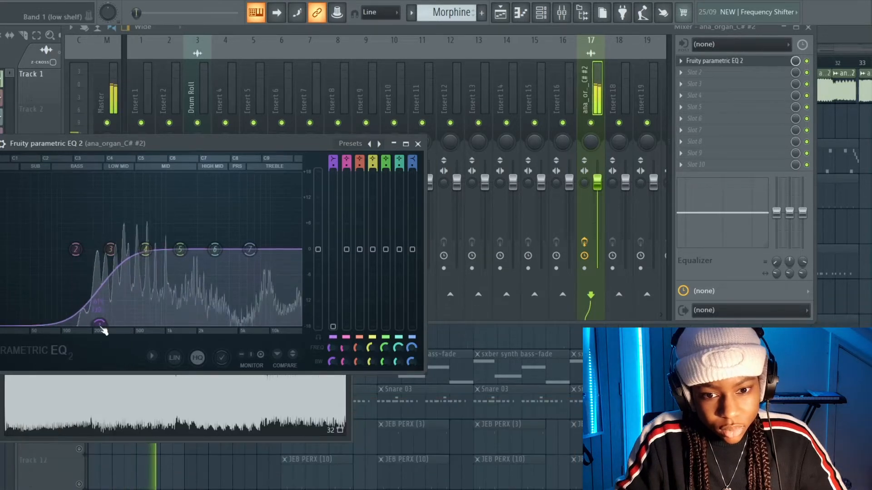
left_click_drag(250, 249, 264, 324)
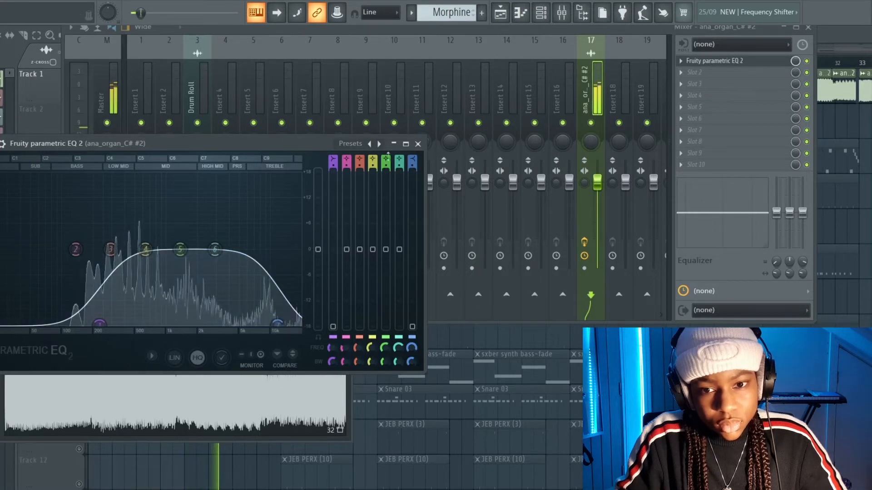
left_click(418, 144)
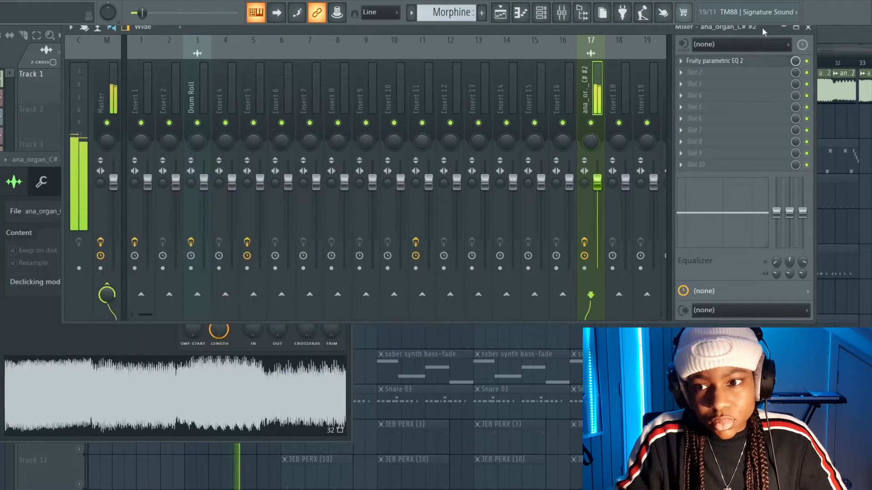
left_click(808, 28)
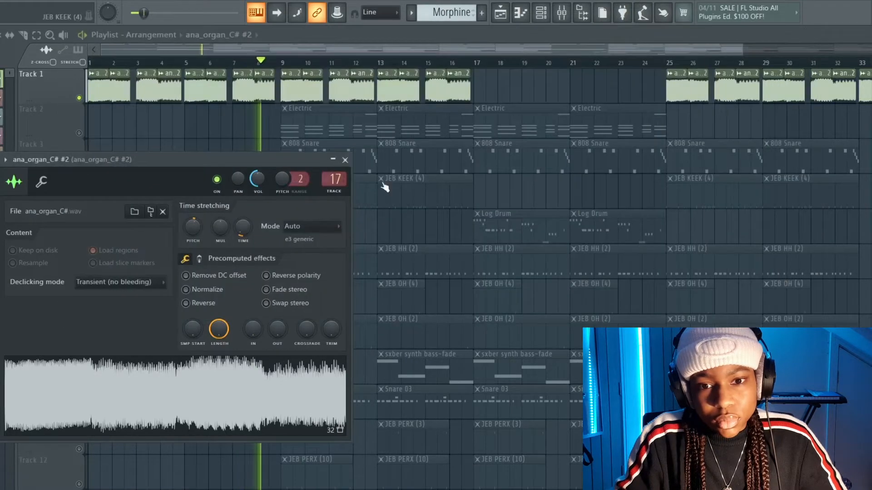
left_click(345, 160)
key("space")
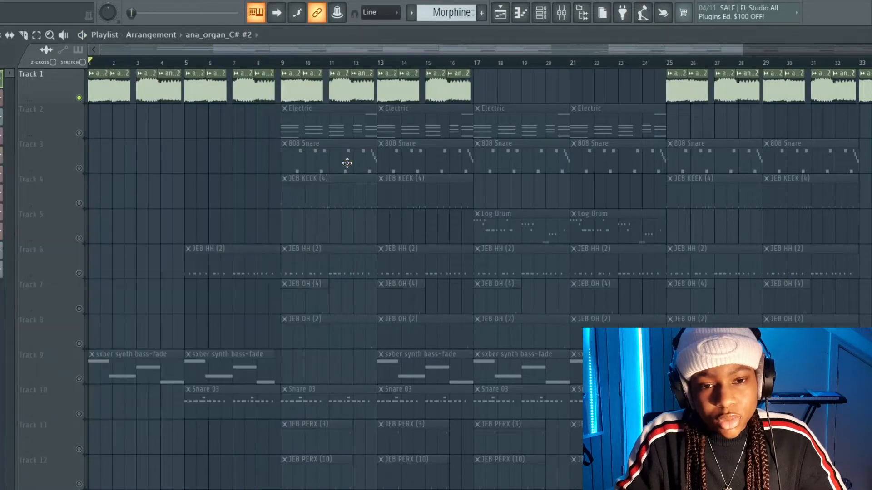
Enable Track 2 alongside Track 1 and examine the Electric pattern's chord notes in the piano roll
left_click(80, 133)
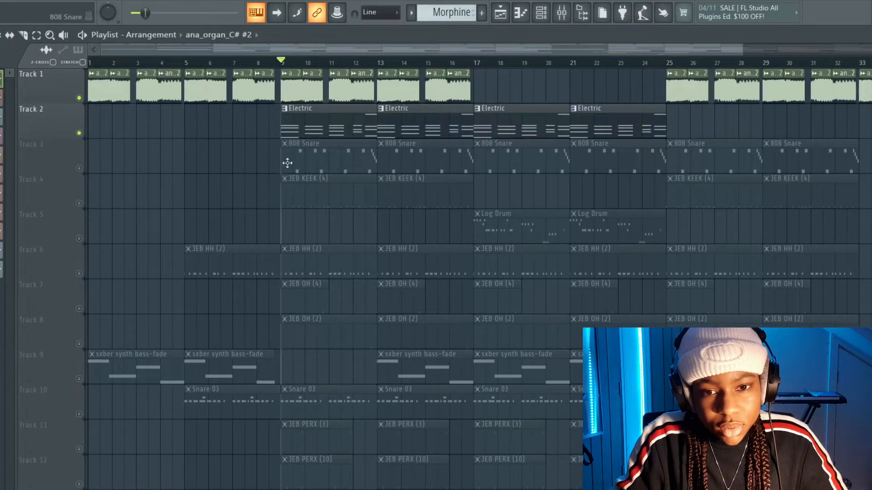
double_click(298, 134)
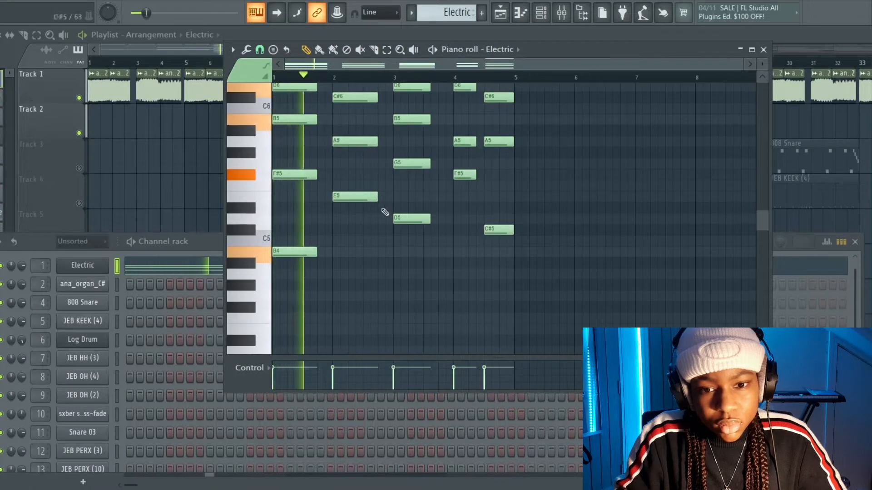
scroll(398, 280, "up", 5)
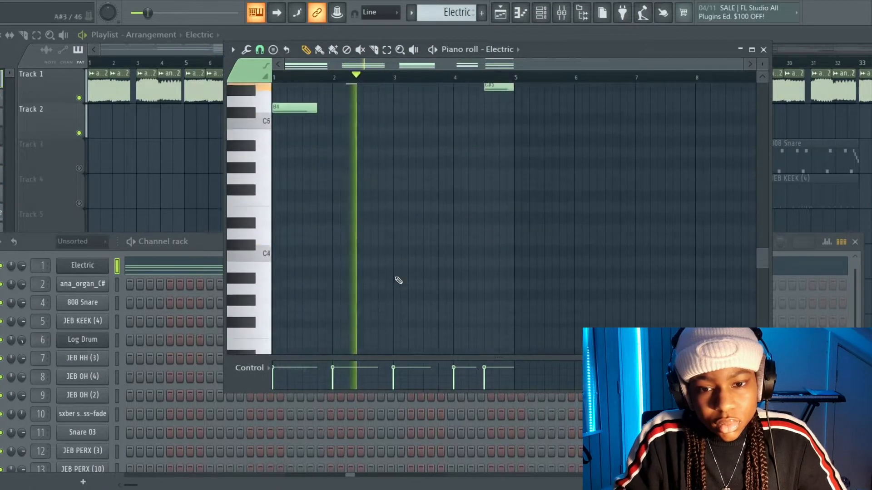
scroll(398, 280, "up", 2)
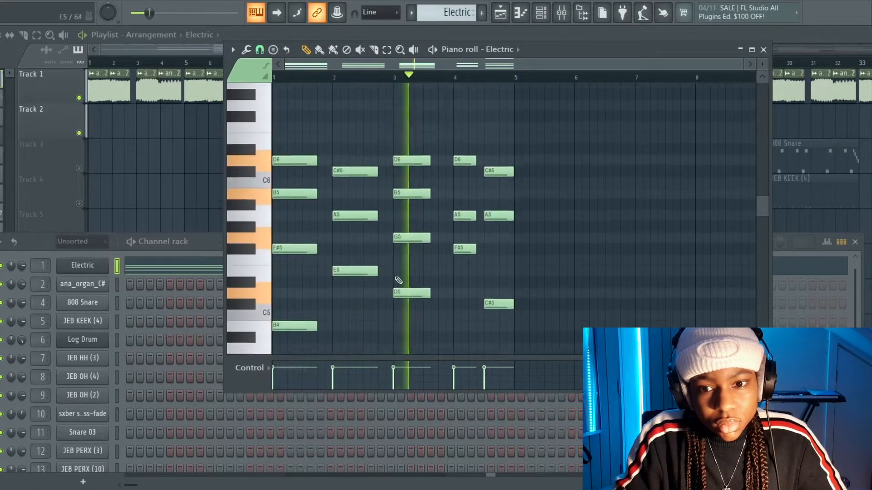
scroll(398, 280, "up", 5)
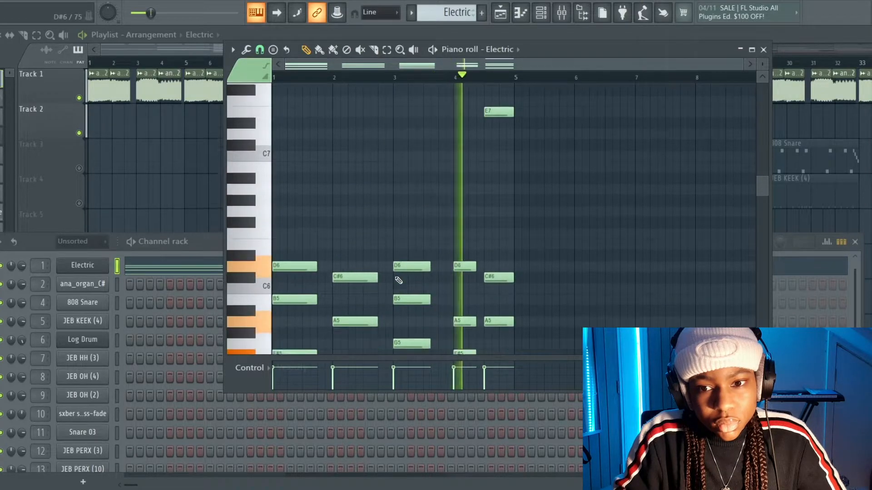
scroll(395, 276, "down", 10)
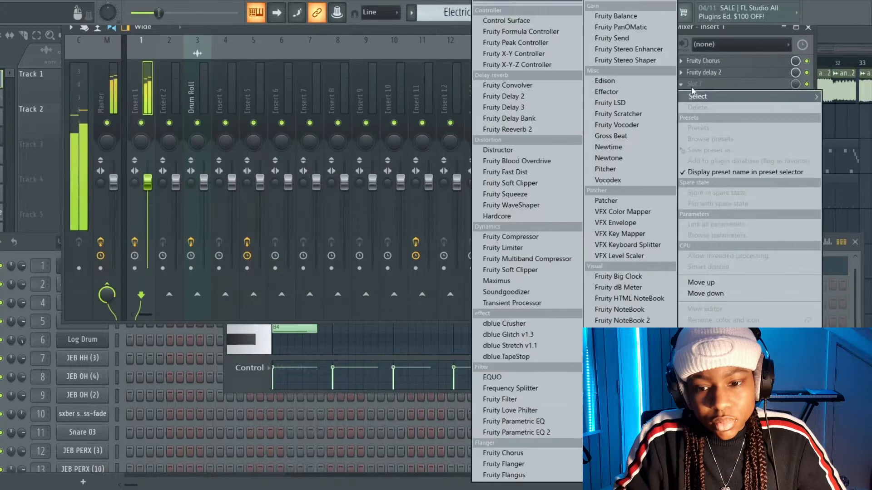
Add Fruity Parametric EQ 2 as the first effect on Insert 1 and cut the lows around 200 Hz with band 1
left_click(554, 432)
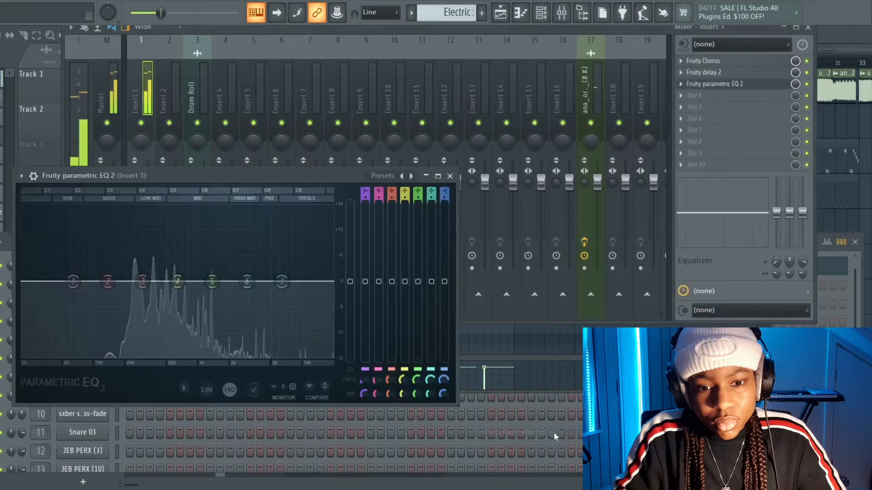
left_click_drag(72, 282, 126, 362)
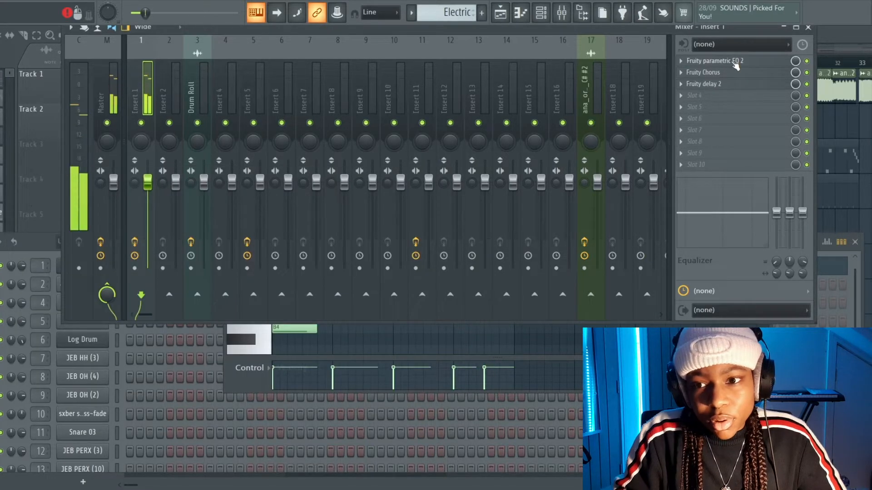
Review the Fruity Chorus and Fruity Delay 2 settings on Insert 1
left_click(722, 75)
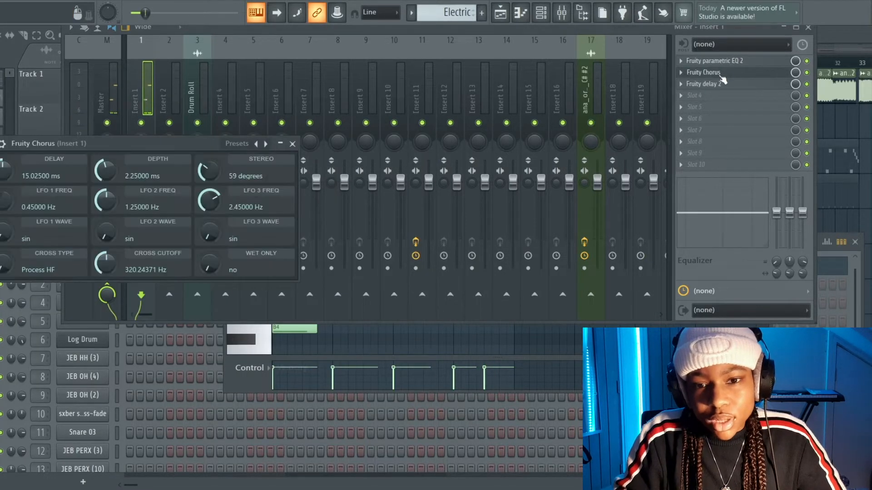
left_click(293, 144)
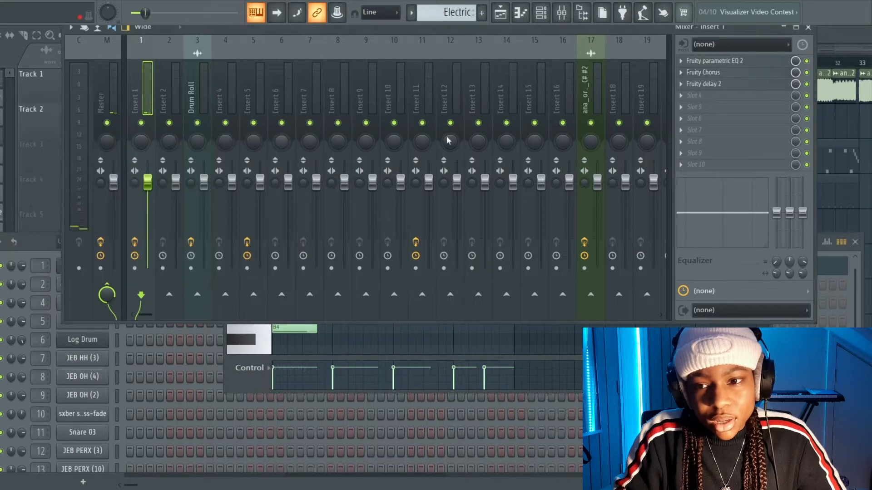
left_click(711, 85)
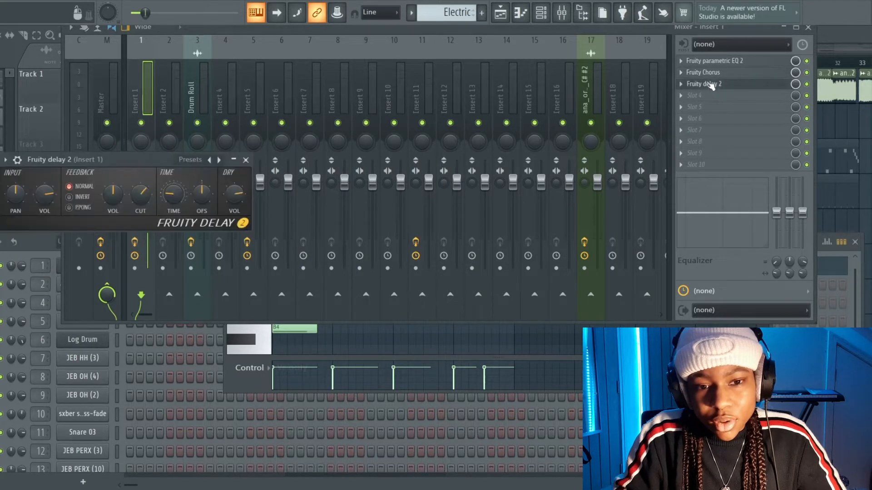
left_click(245, 160)
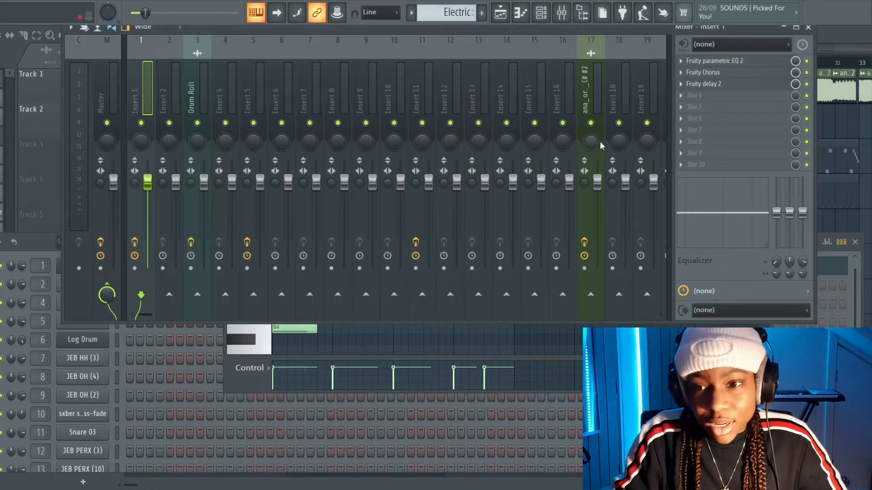
Compare the electric chords with the EQ, chorus and delay on Insert 1 bypassed and enabled, and close the mixer
left_click_drag(661, 36, 661, 56)
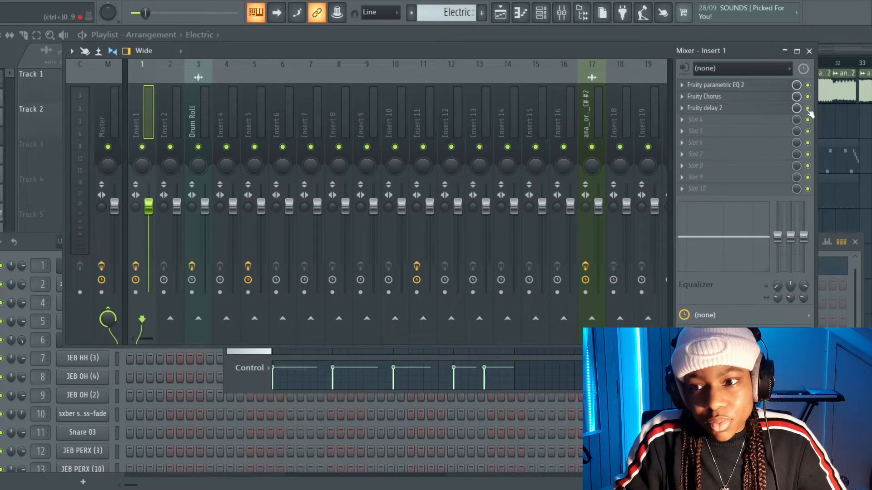
left_click(809, 85)
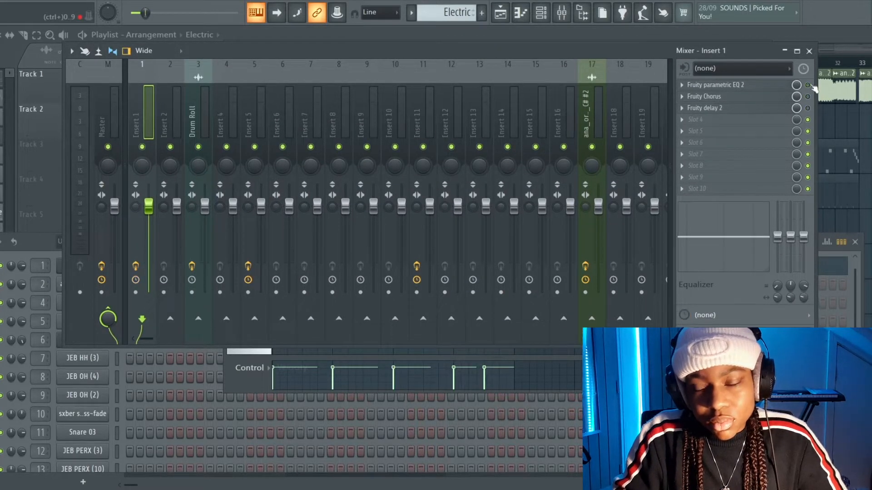
key("space")
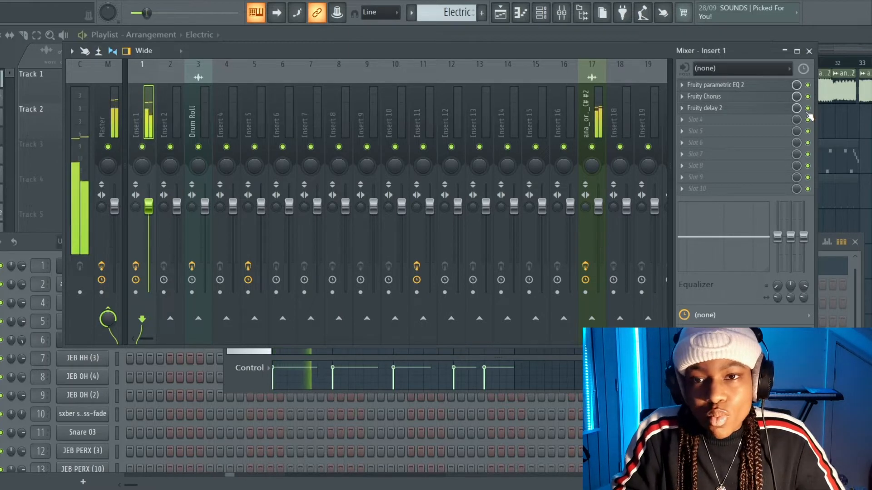
left_click(810, 51)
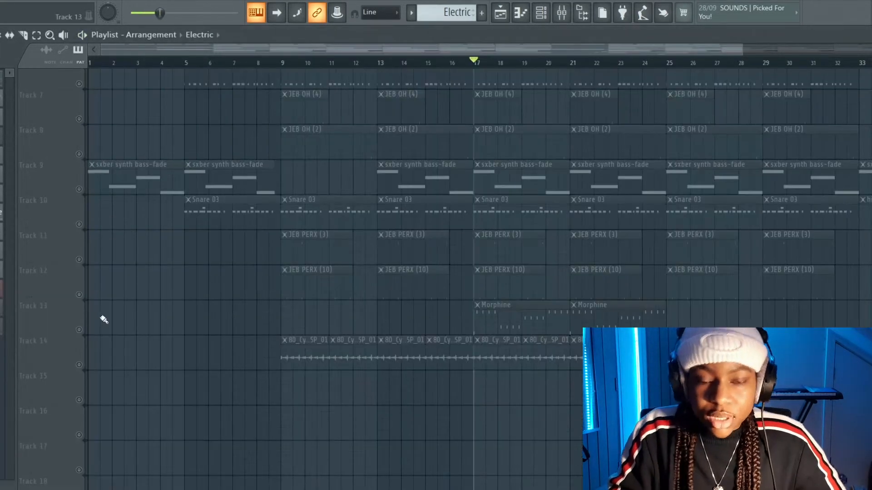
Solo Track 3 and increase the Out fade in the 808 Snare sampler's precomputed effects
scroll(103, 320, "up", 5)
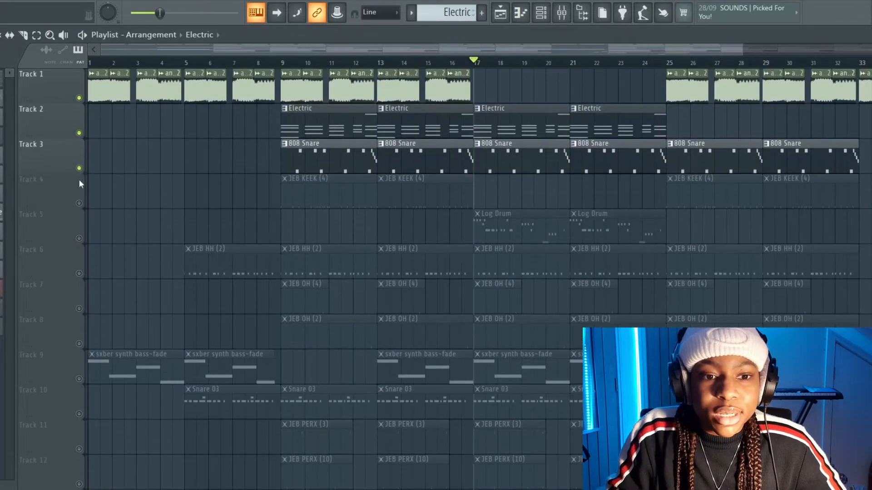
right_click(80, 204)
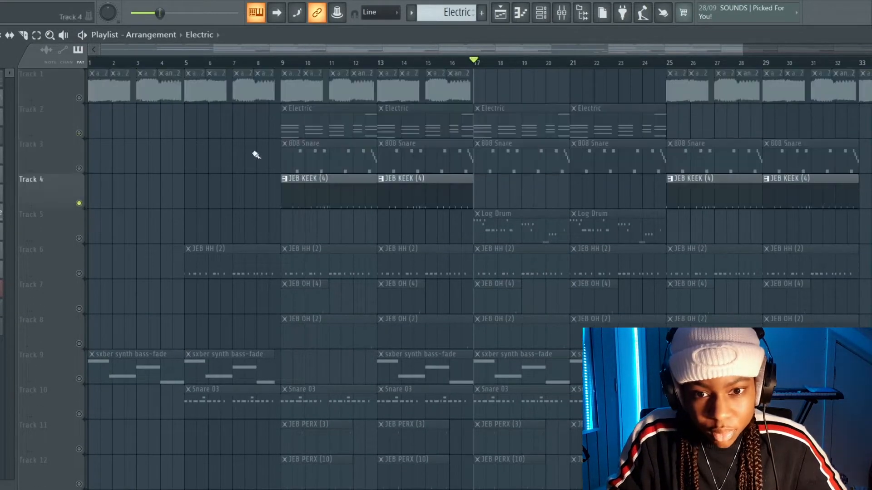
right_click(79, 168)
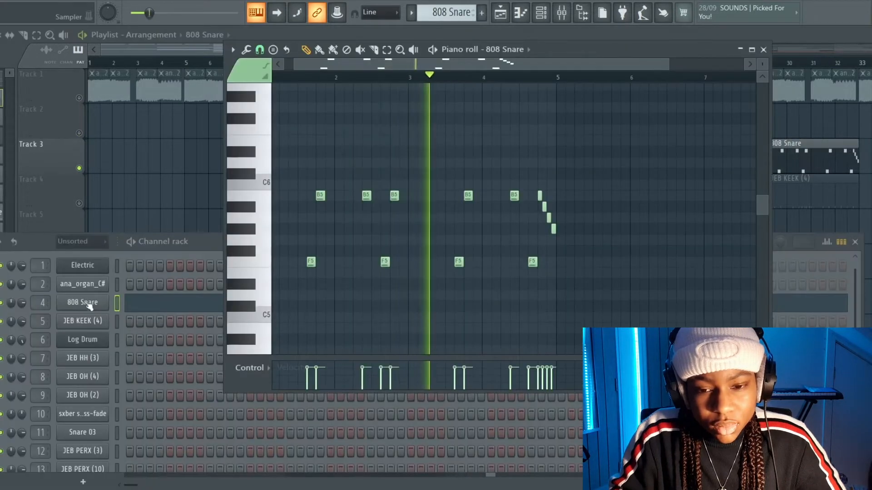
left_click(86, 304)
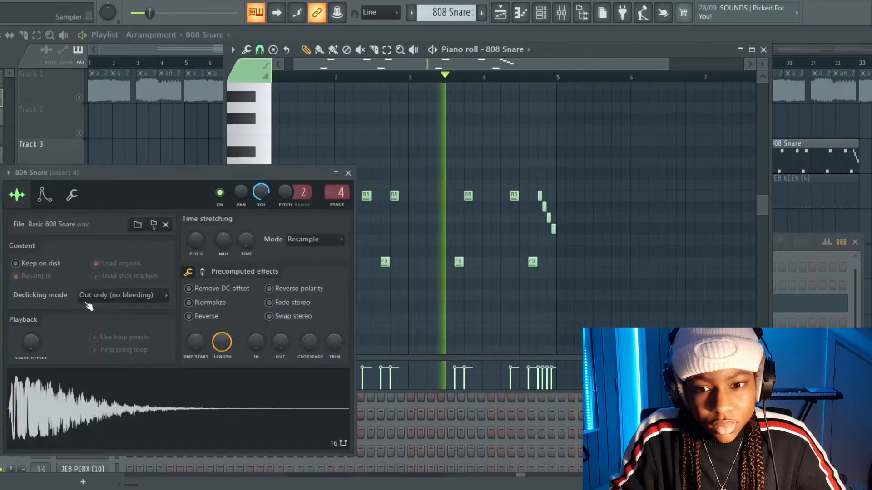
left_click_drag(281, 342, 282, 324)
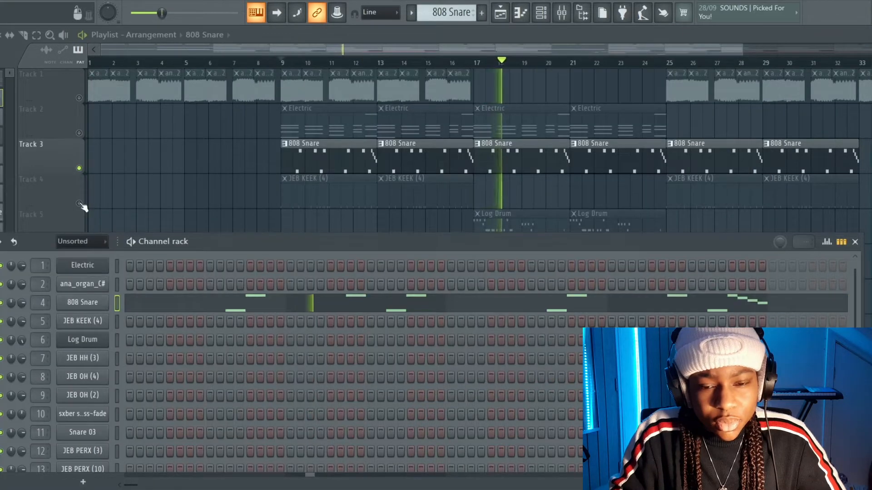
Enable Track 4 alongside Track 3 and examine the JEB KEEK (4) pattern's notes in the piano roll
key("F6")
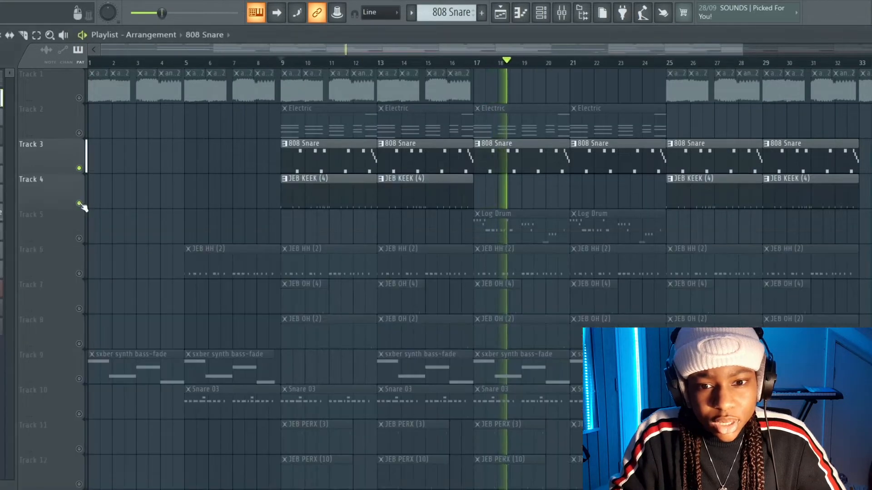
double_click(306, 199)
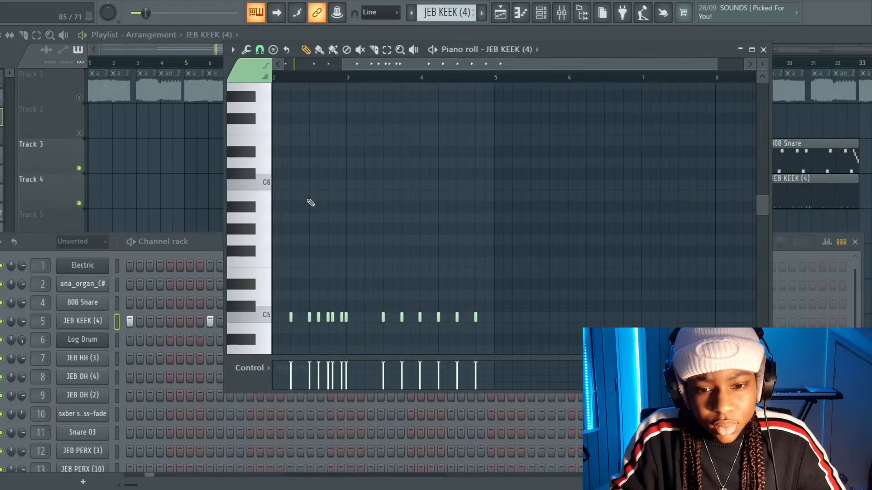
scroll(311, 203, "down", 1)
scroll(311, 203, "left", 4)
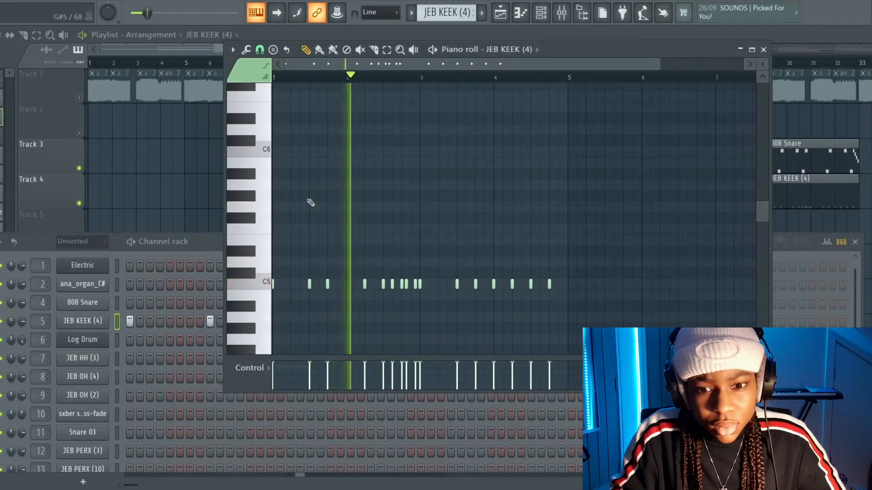
Enable Track 6, examine the JEB HH (2) pattern's notes in the piano roll and play the part
scroll(311, 203, "down", 2)
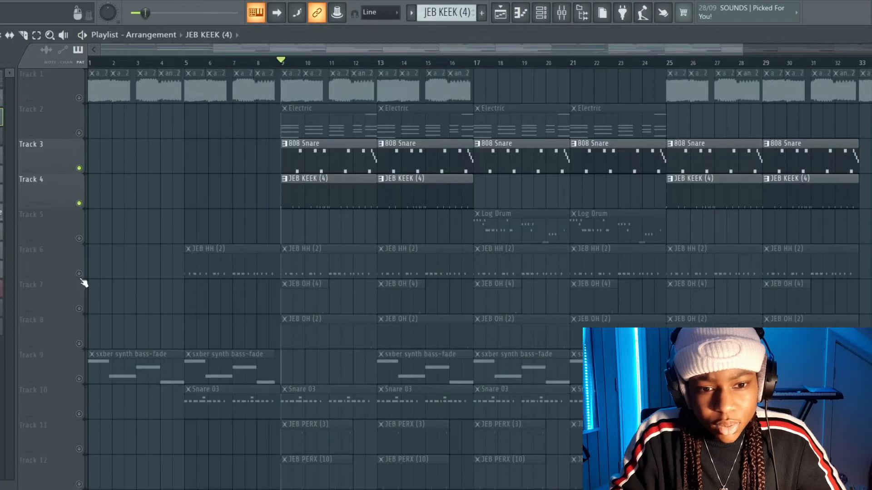
left_click(79, 274)
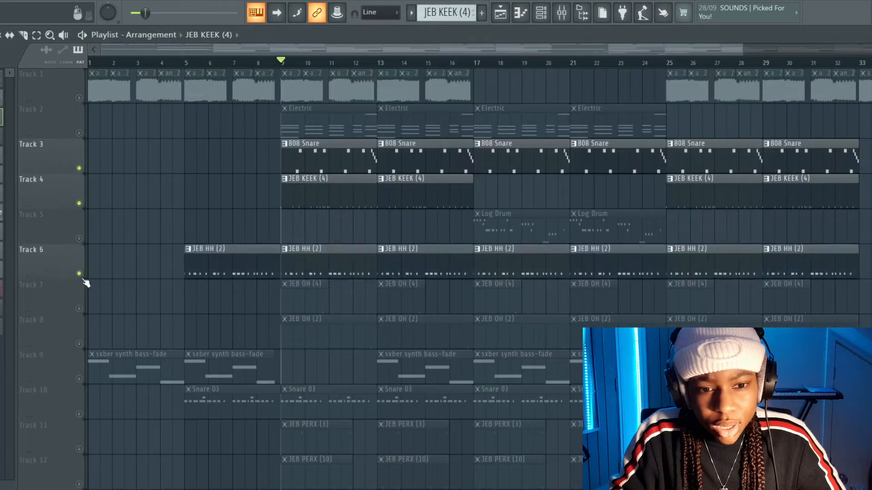
double_click(320, 265)
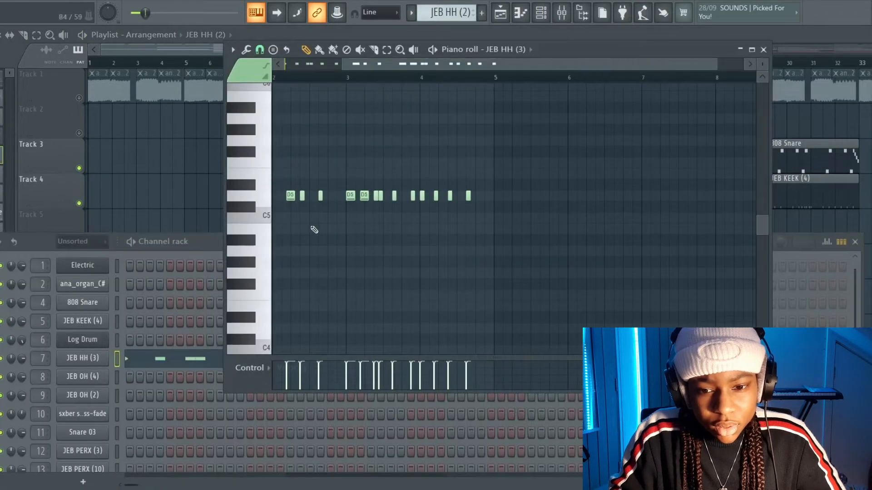
scroll(314, 230, "left", 1)
scroll(315, 228, "up", 3)
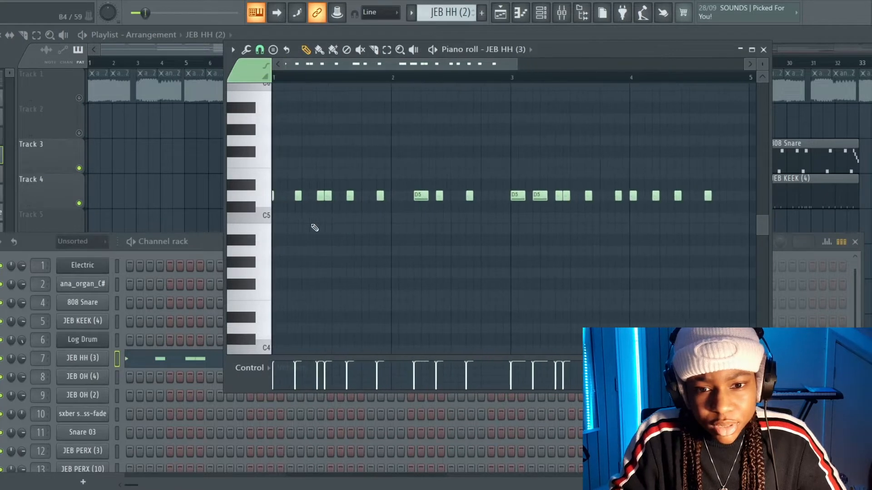
key("space")
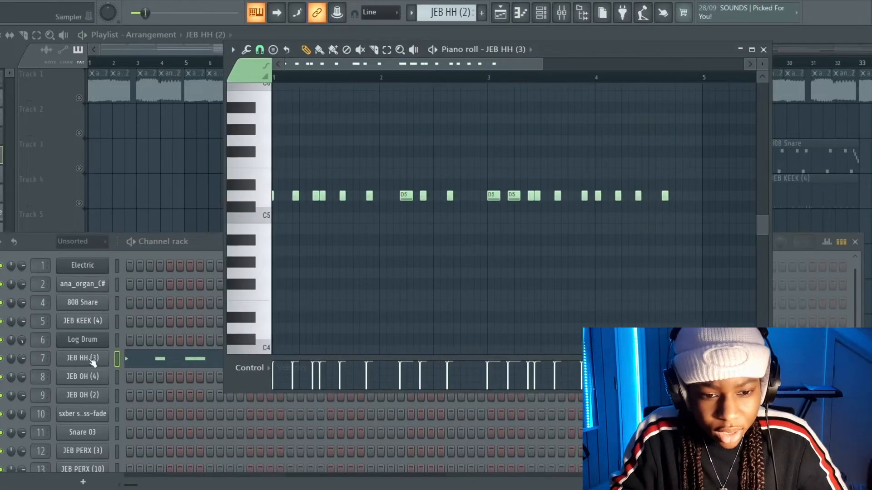
Turn the echo delay feed all the way down in the JEB HH (3) channel's miscellaneous settings
left_click(92, 360)
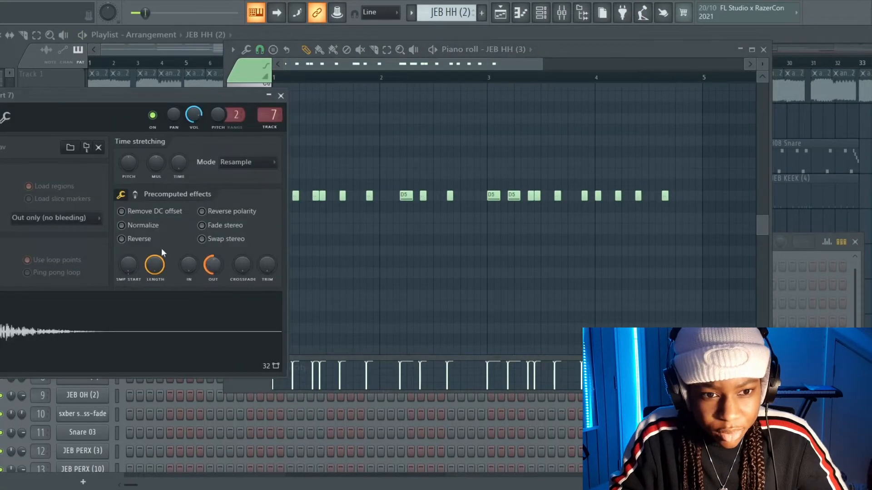
left_click(4, 119)
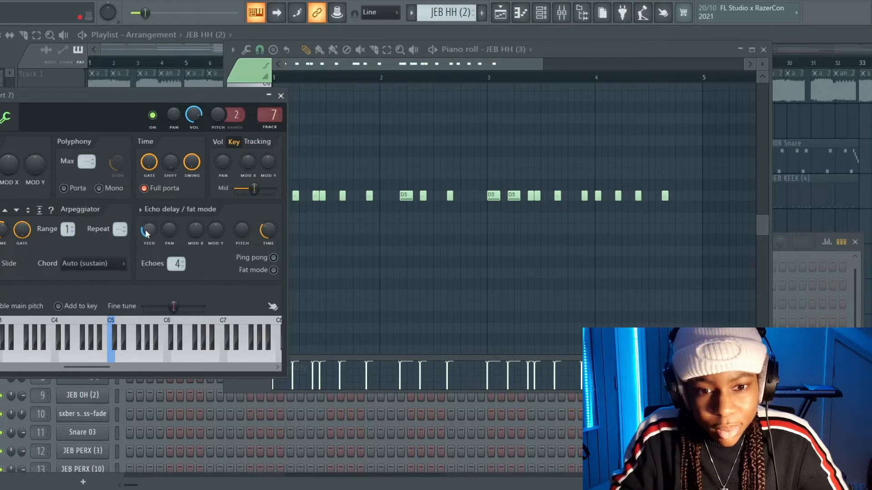
left_click_drag(145, 230, 145, 240)
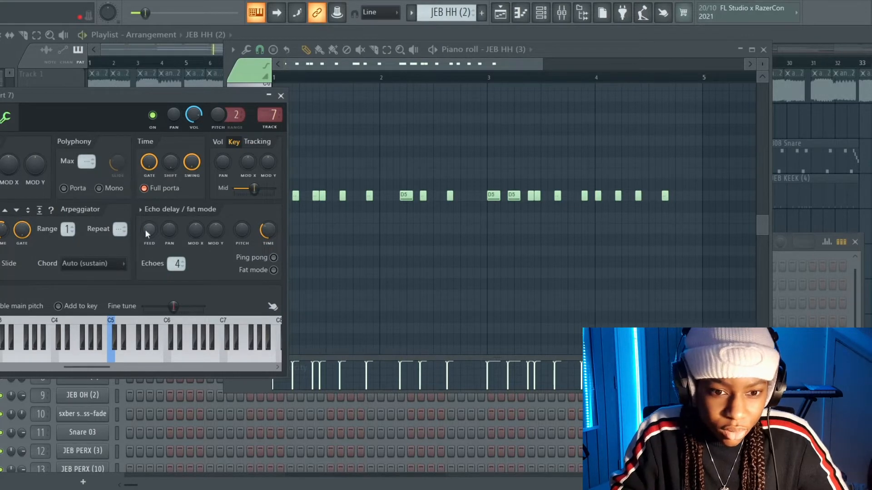
Play the hi-hats while adjusting the low band width of Insert 7's equalizer for a gentler low cut, and close the mixer
key("space")
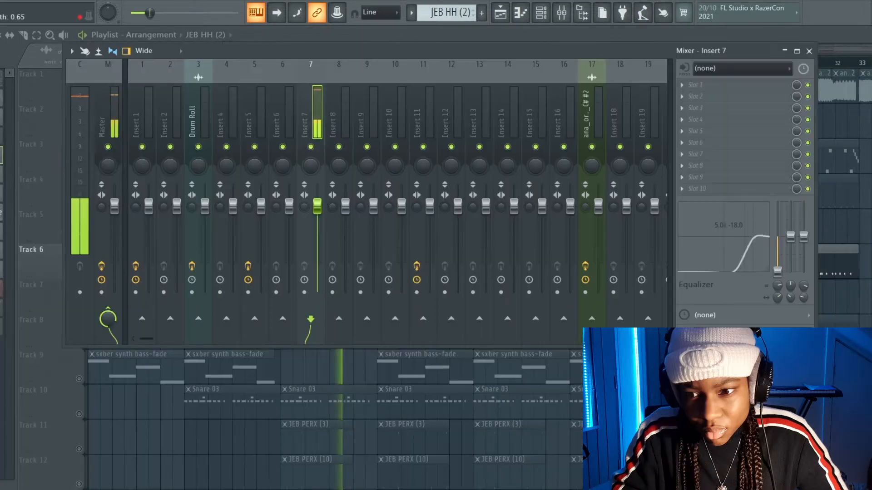
left_click_drag(777, 298, 777, 310)
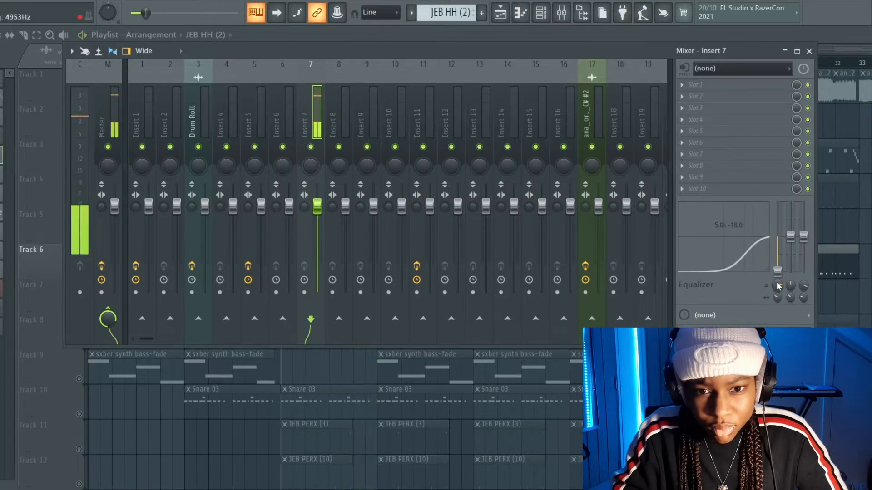
key("F9")
Enable Tracks 7 and 8 in place of Track 6, and examine the JEB OH (4) pattern's note in the piano roll
left_click(79, 345)
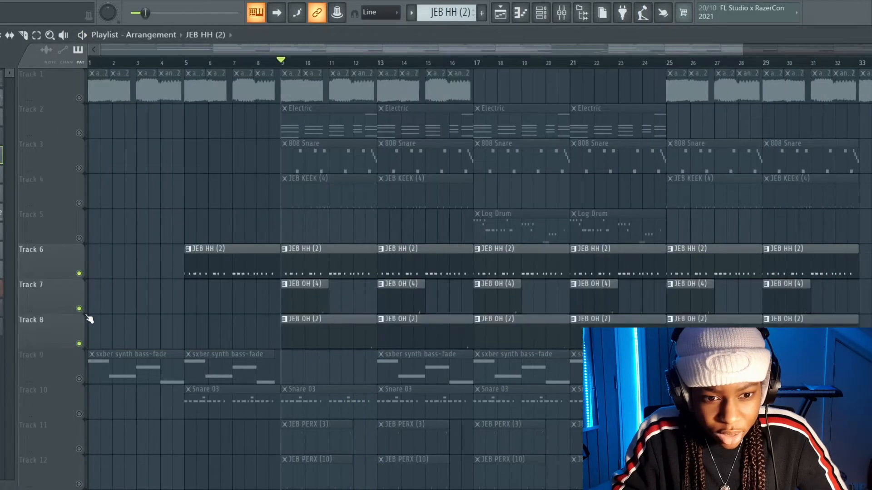
left_click(80, 274)
scroll(317, 288, "up", 5)
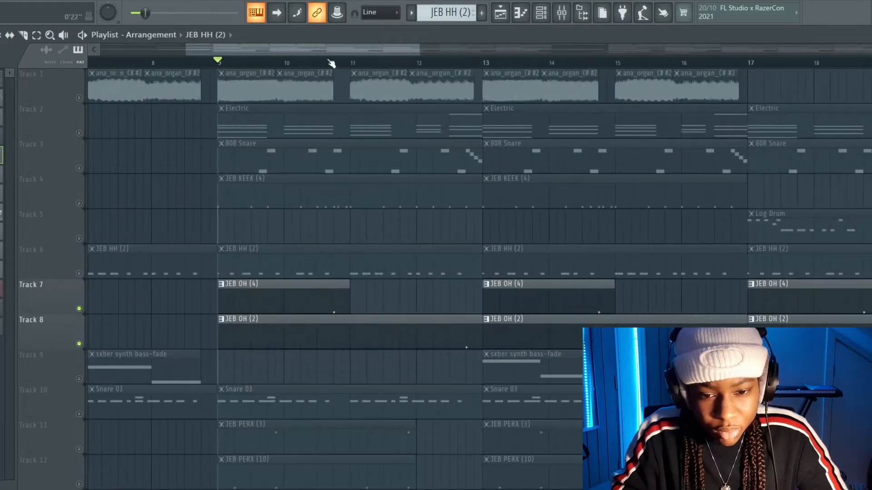
left_click(326, 61)
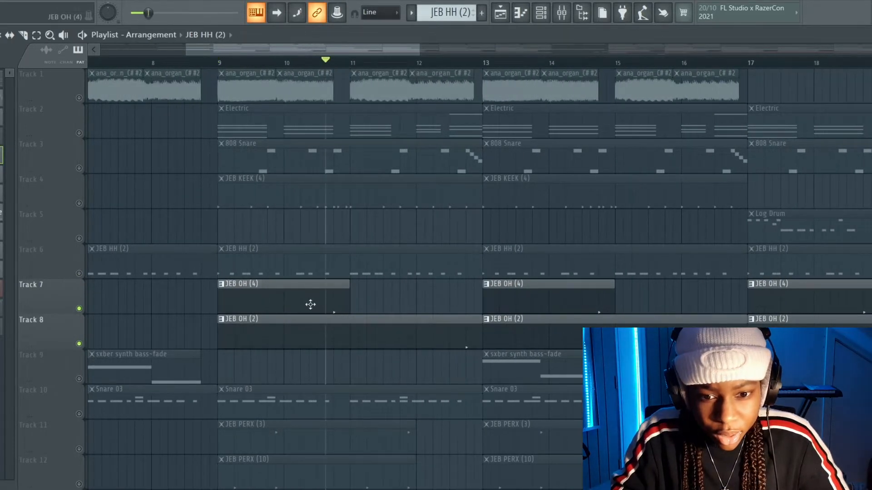
double_click(310, 304)
key("space")
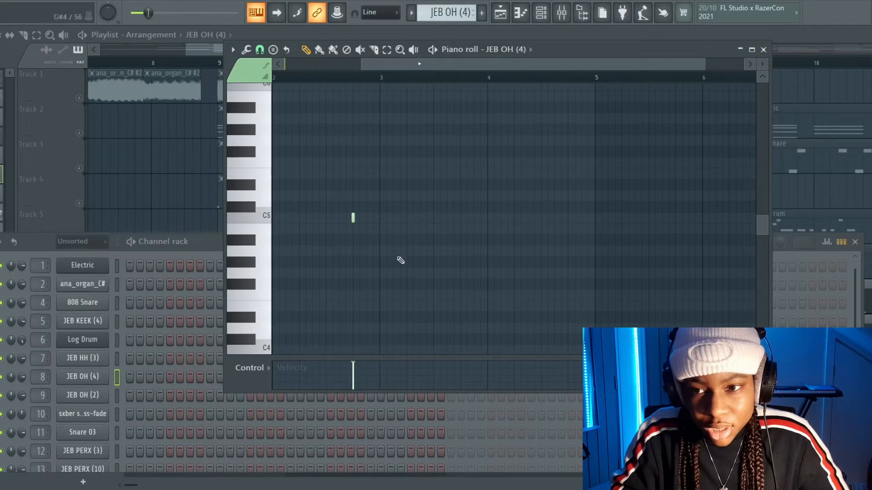
left_click(763, 50)
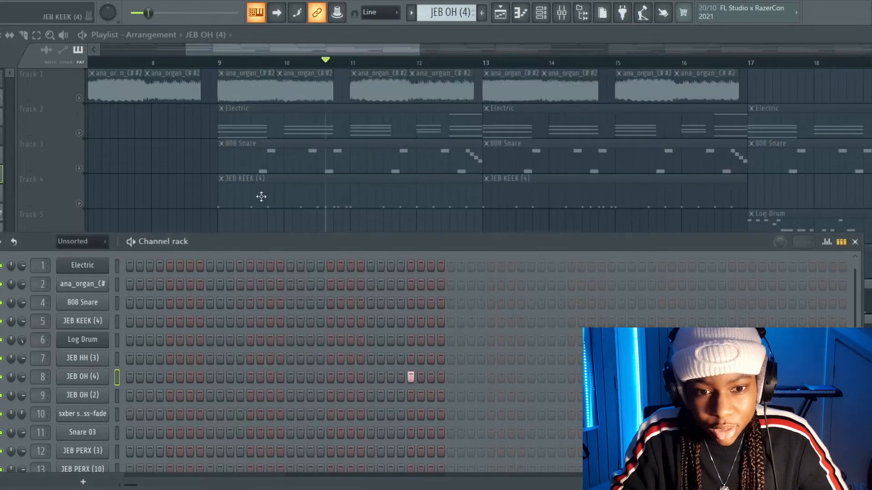
key("F6")
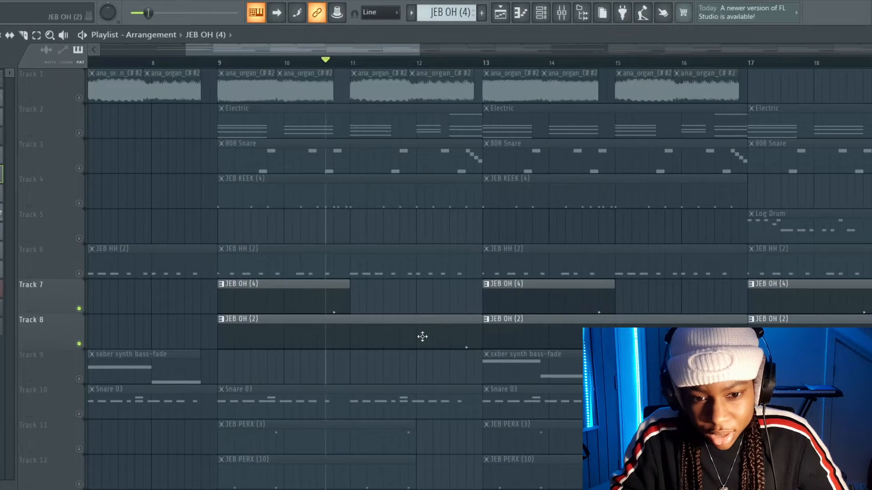
Play the JEB OH (2) pattern from just before bar 13 and raise its note's velocity to maximum in the piano roll
left_click(459, 62)
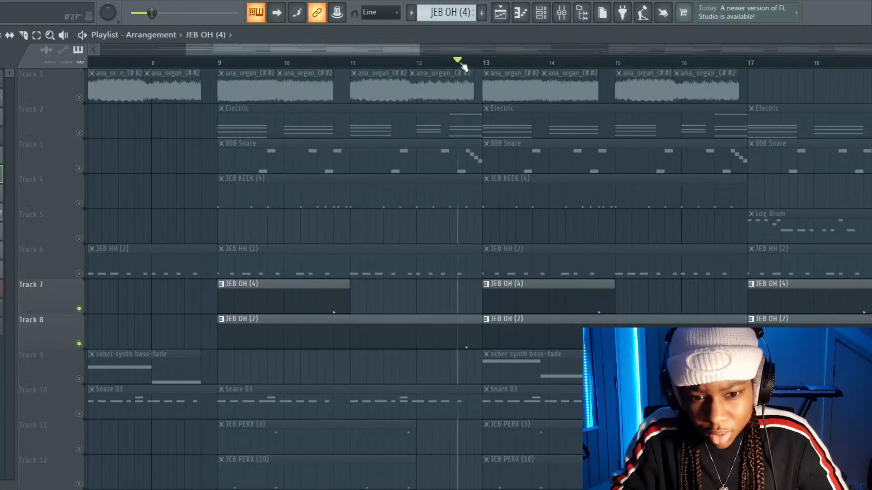
double_click(456, 338)
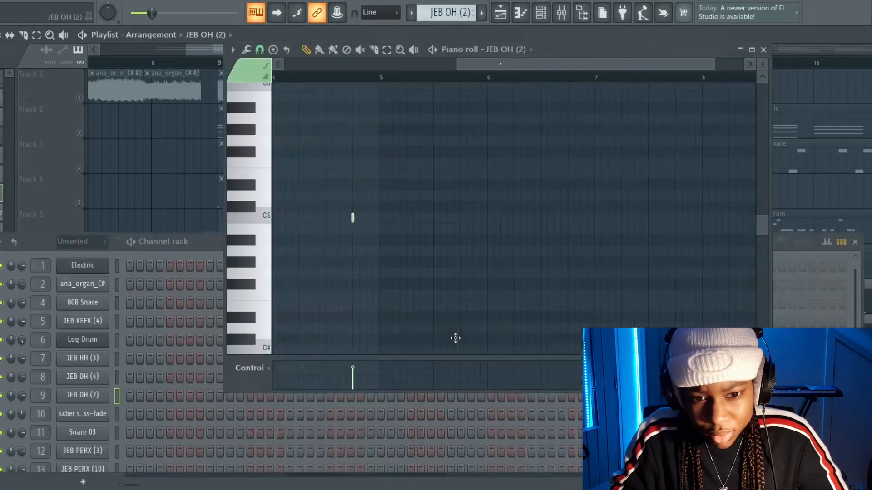
key("space")
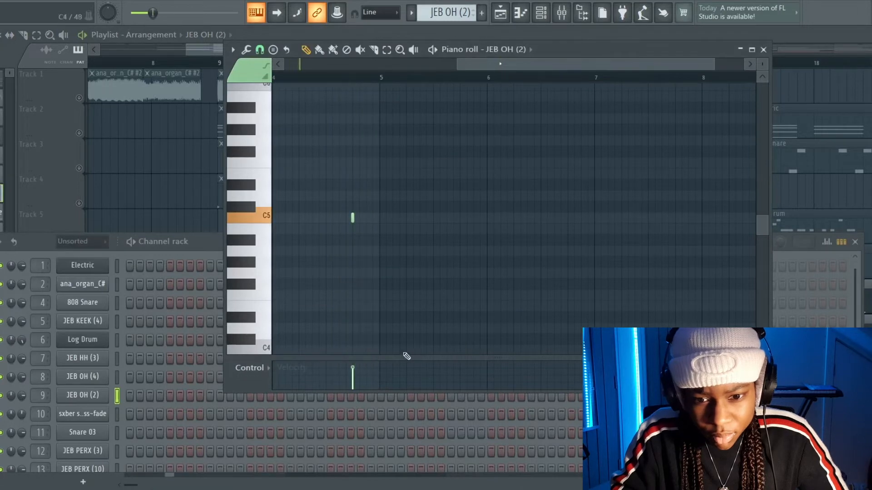
left_click_drag(357, 372, 362, 322)
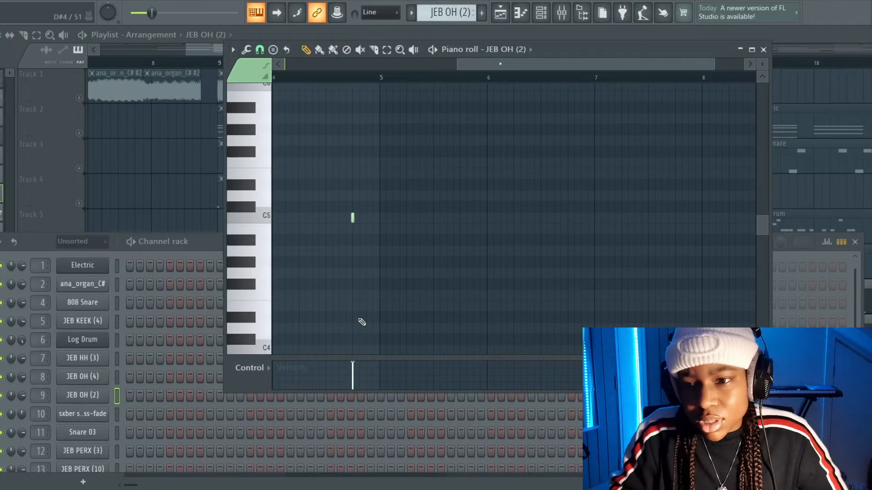
left_click(764, 49)
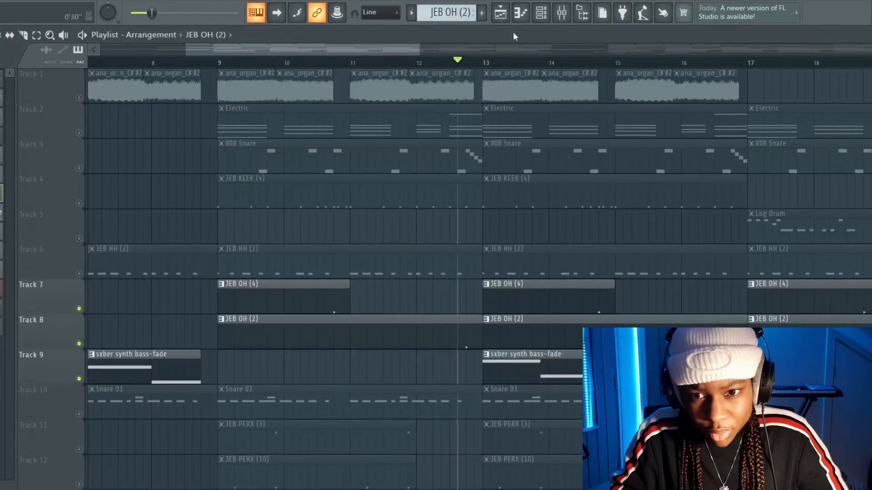
Enable Track 9, move the playback position to bar 13 and view the sxber synth bass-fade notes in the piano roll
left_click(489, 67)
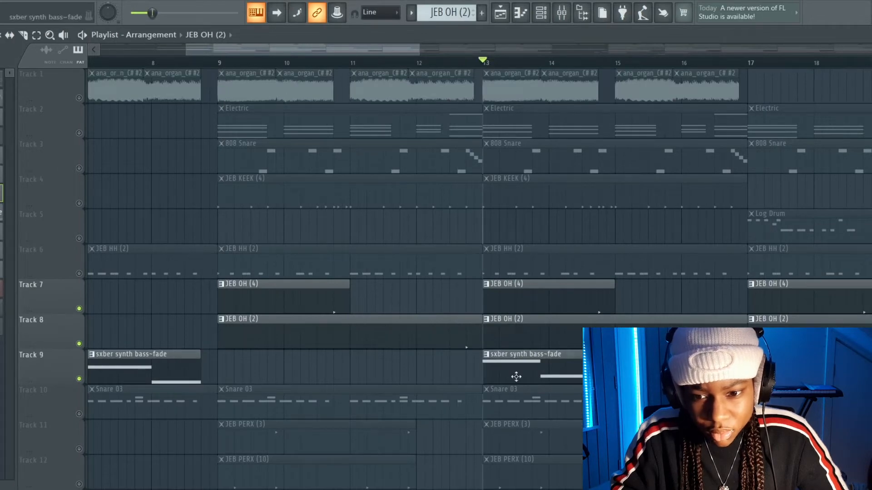
double_click(517, 376)
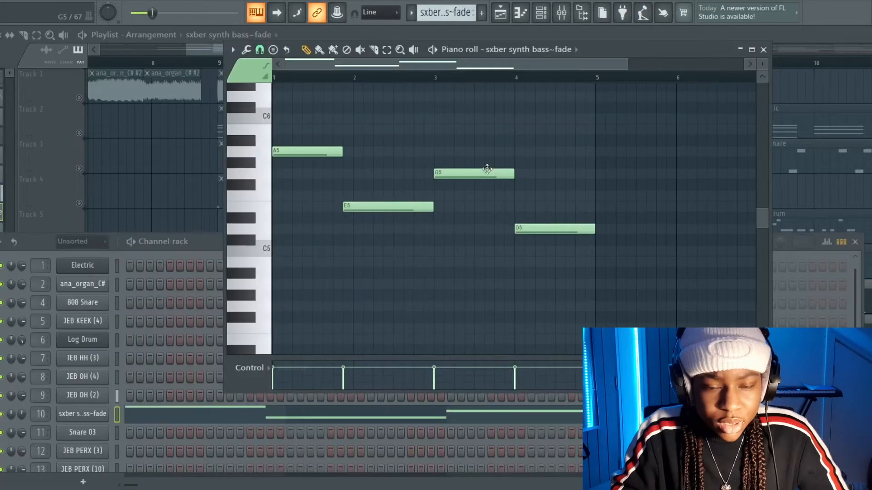
left_click(158, 140)
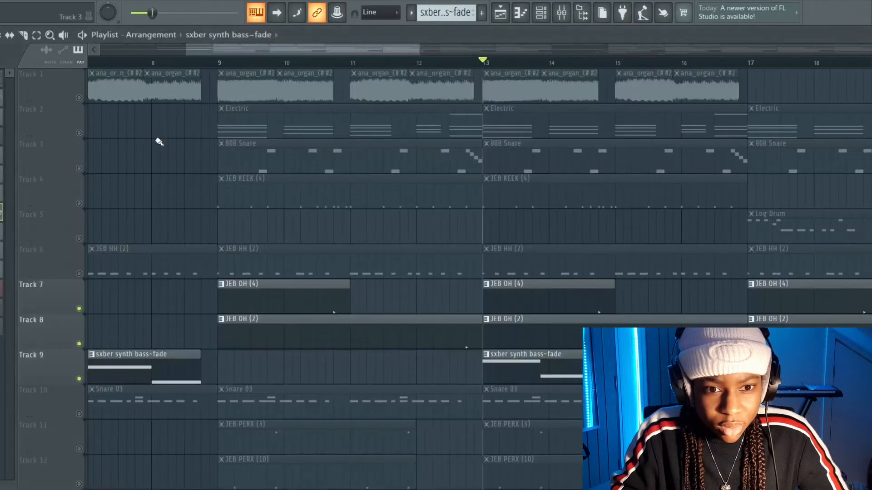
Enable Track 2 and compare the Electric chords with the synth bass from bar 13, listening and viewing their notes up close
left_click(79, 134)
key("space")
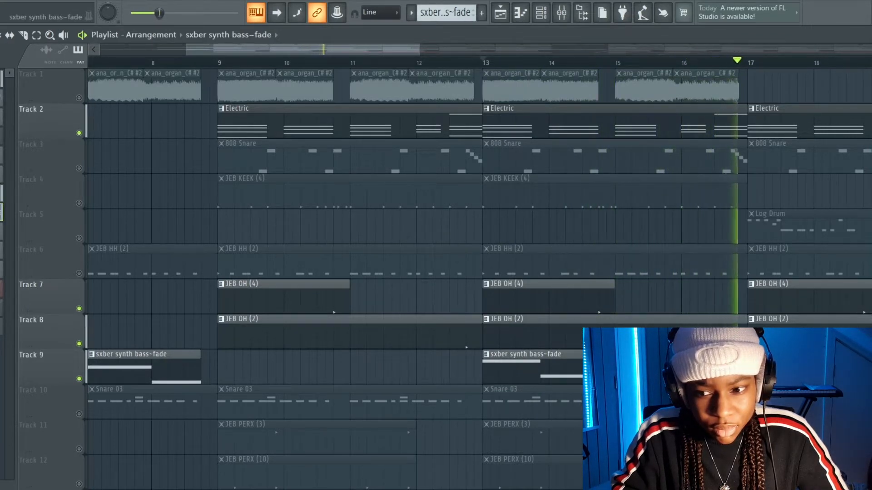
key("space")
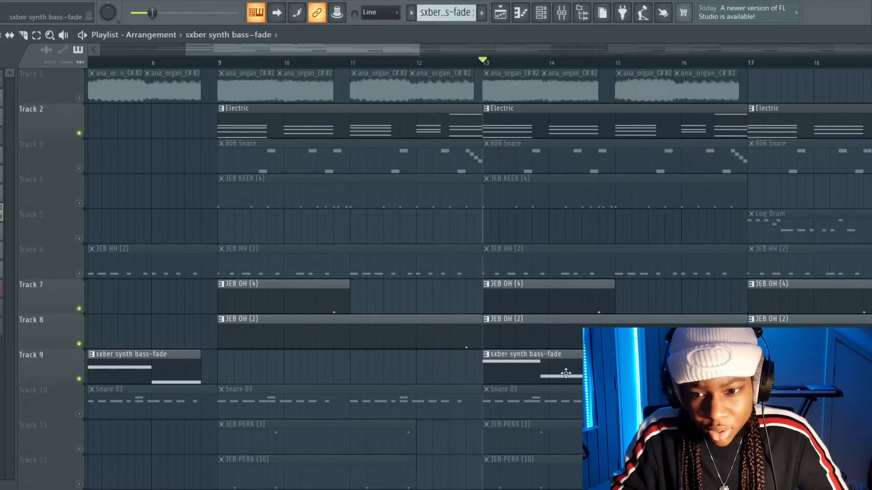
scroll(547, 359, "up", 5)
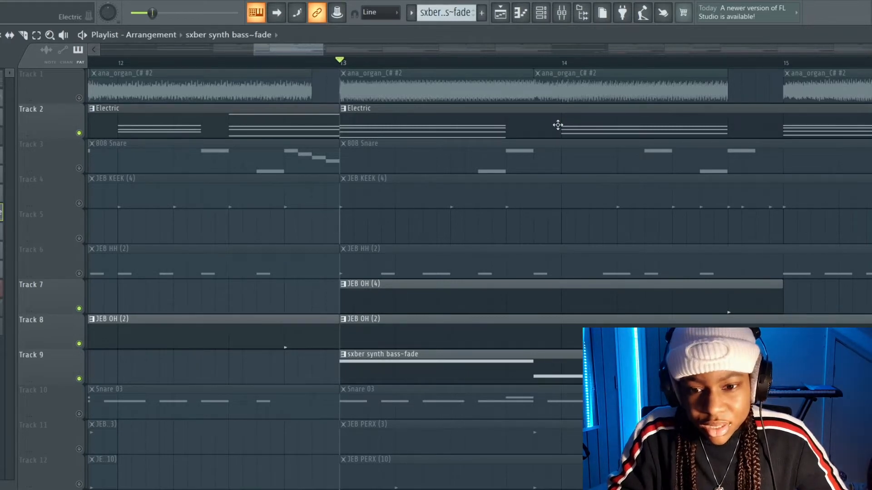
key("space")
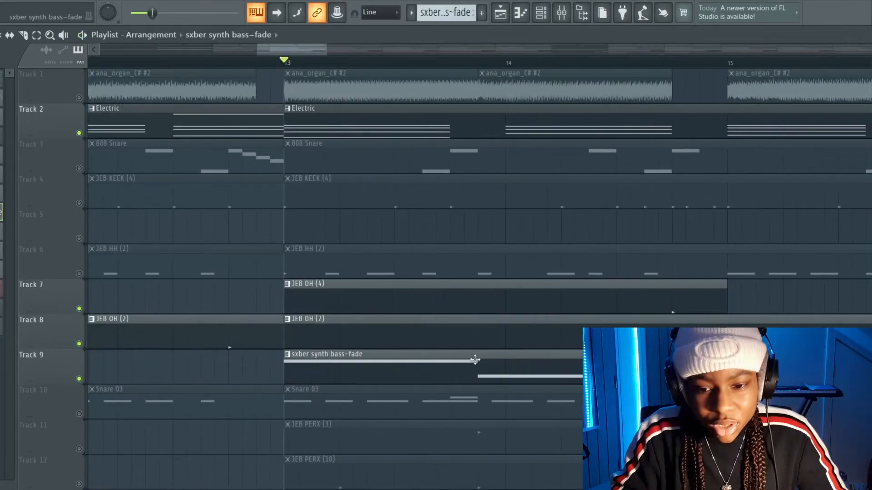
scroll(476, 360, "down", 1)
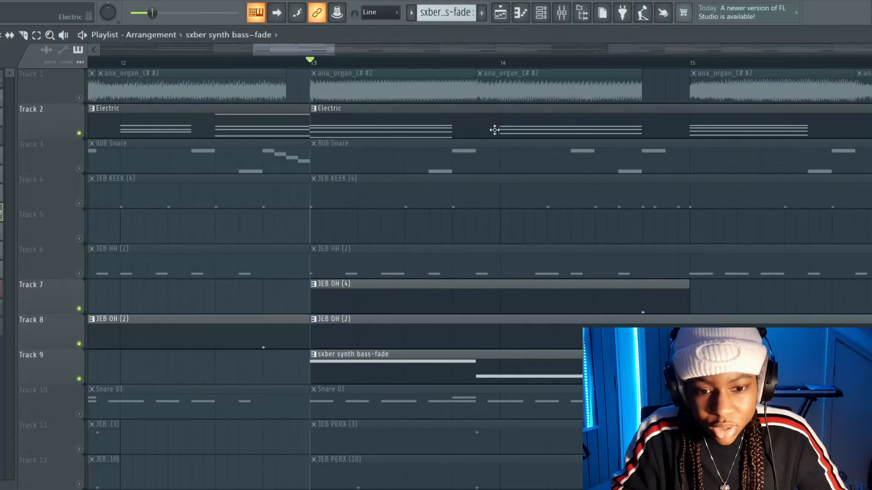
Enable Track 10 and play the Snare 03 pattern while examining its notes in the piano roll
scroll(495, 131, "down", 3)
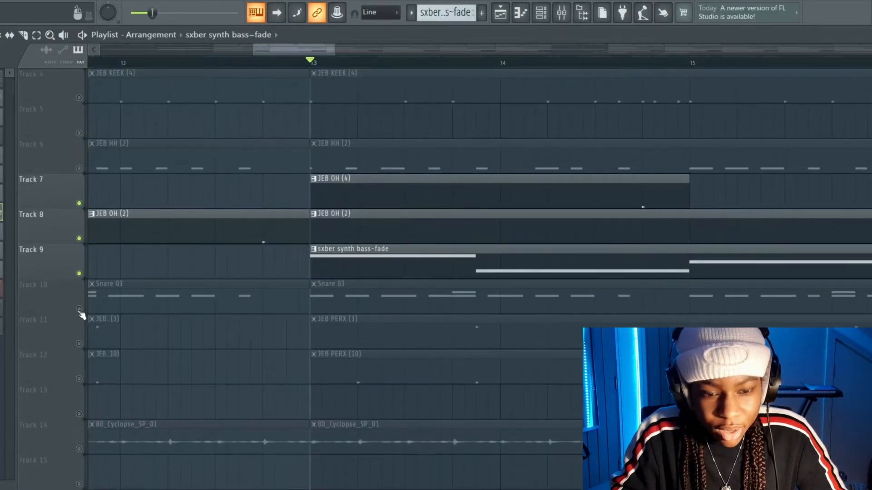
left_click(79, 309)
double_click(106, 314)
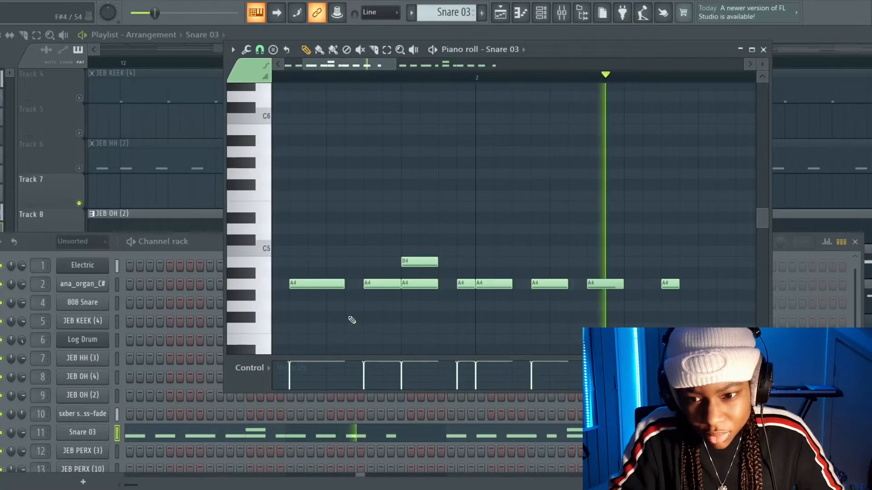
scroll(351, 320, "down", 3)
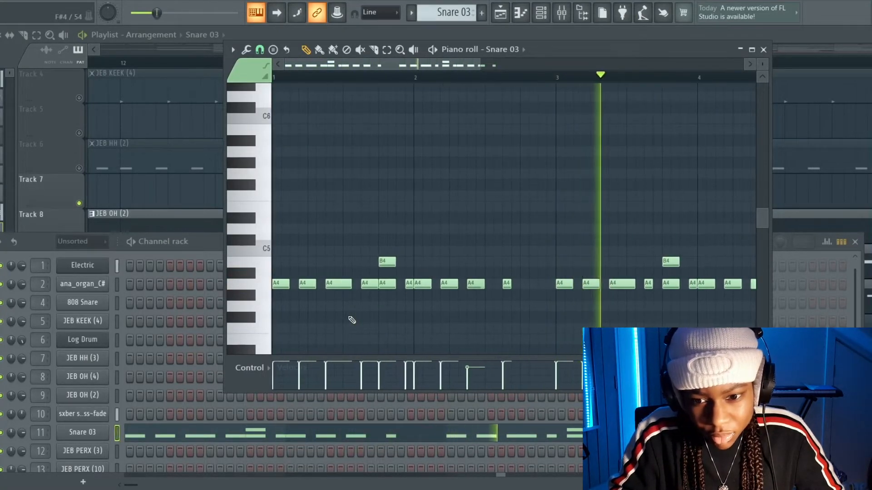
key("space")
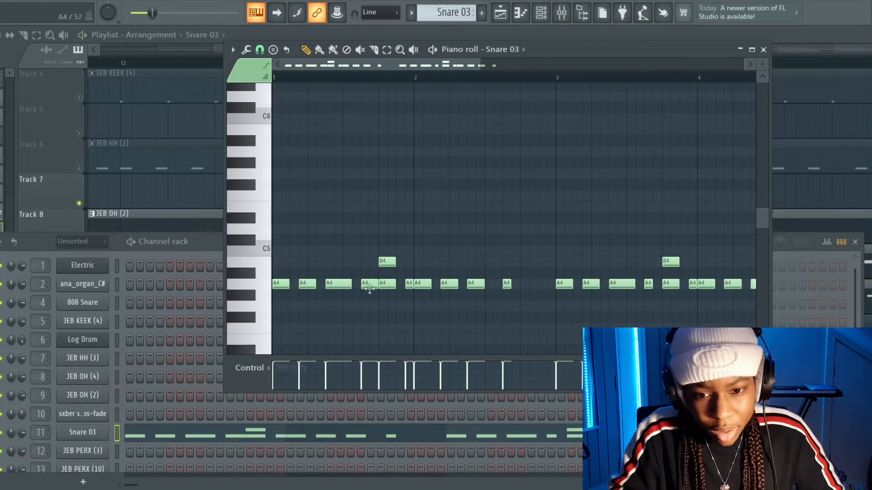
scroll(388, 282, "up", 2)
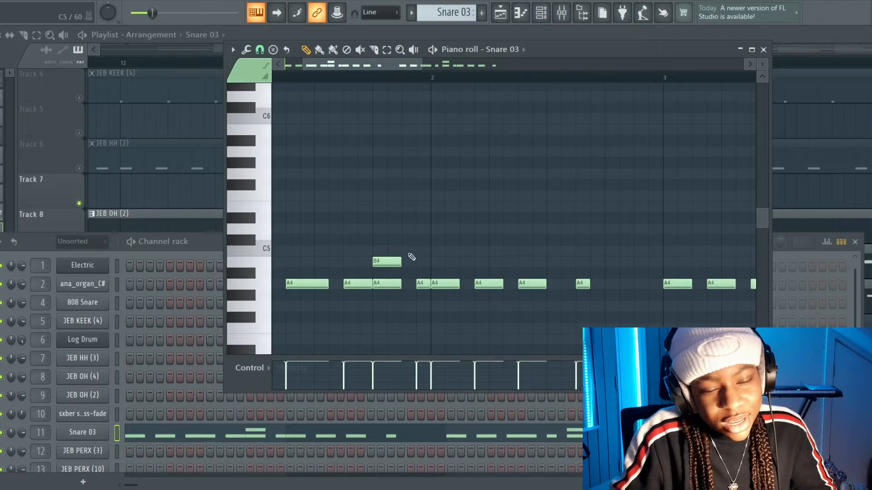
Open the Snare 03 channel's sampler settings, listen to the pattern and add a fade-out to the sample
left_click(91, 433)
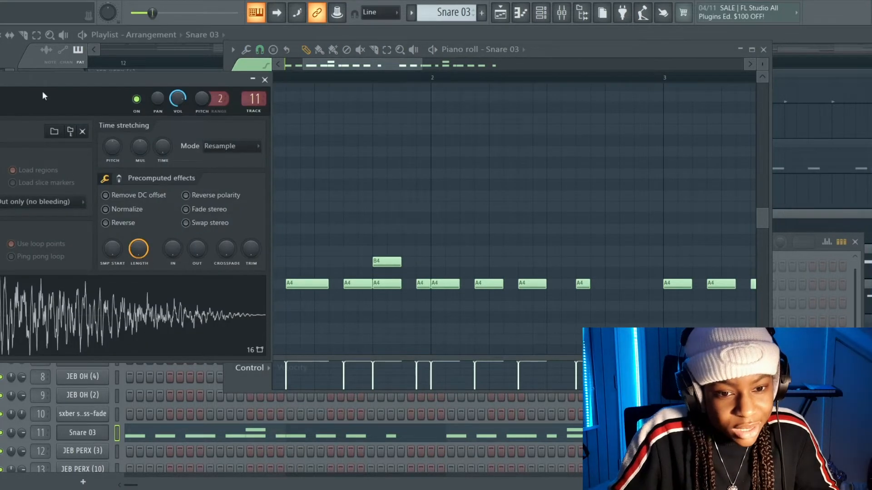
key("space")
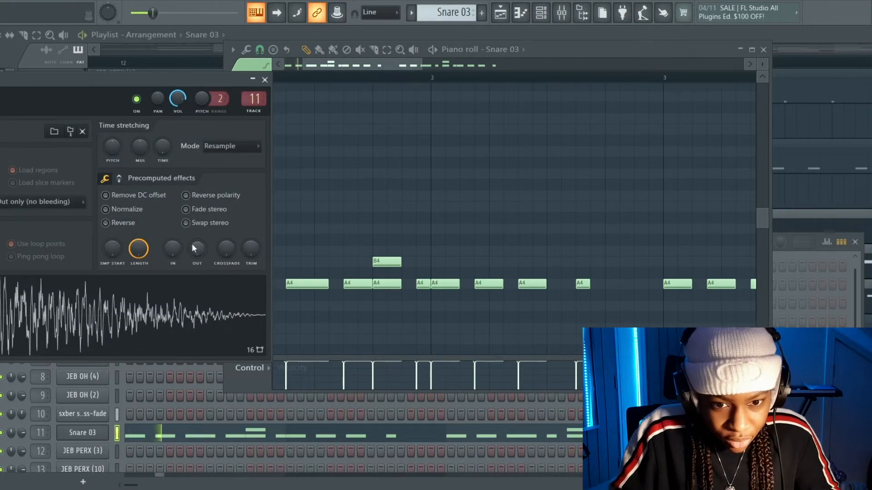
key("space")
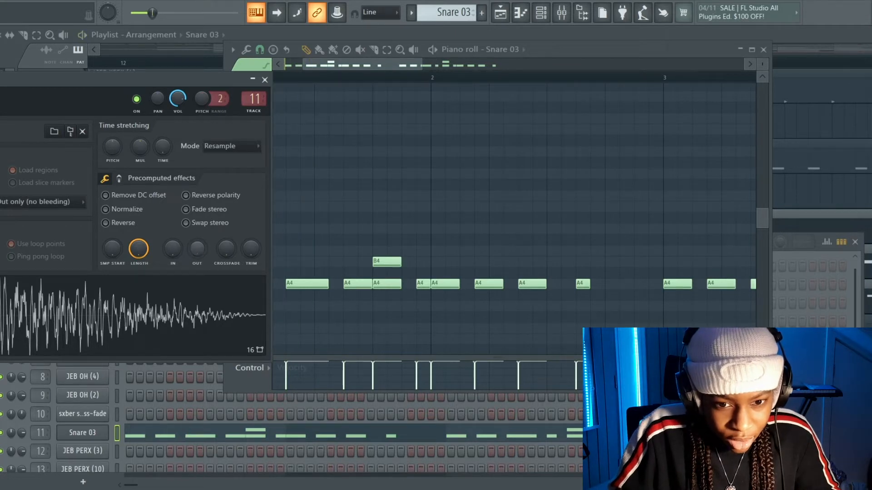
left_click_drag(197, 249, 197, 237)
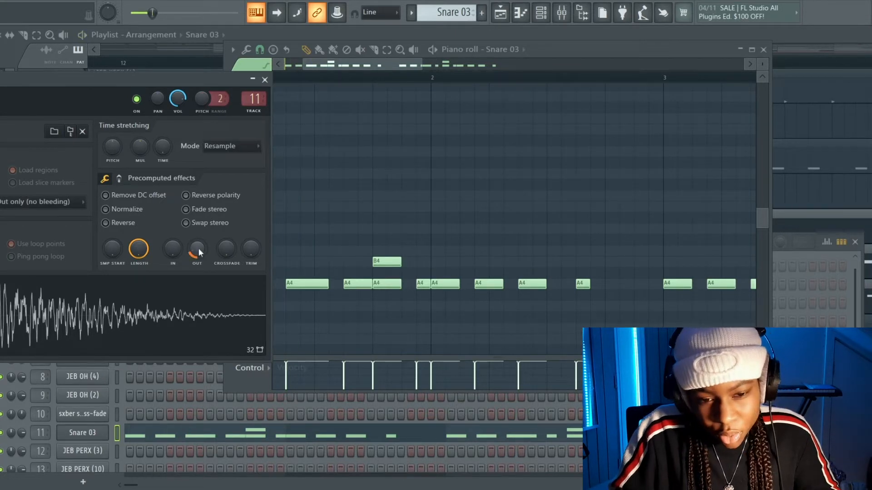
mouse_move(196, 249)
left_mouse_down()
mouse_move(196, 261)
mouse_move(196, 241)
left_mouse_up()
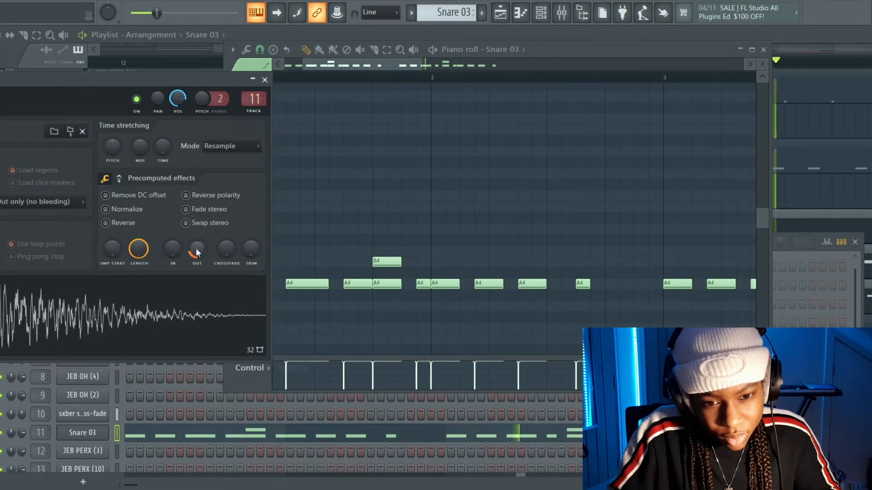
Compare the Snare 03 pattern with and without the sample fade-out, leaving a short fade-out applied
key("ctrl+z")
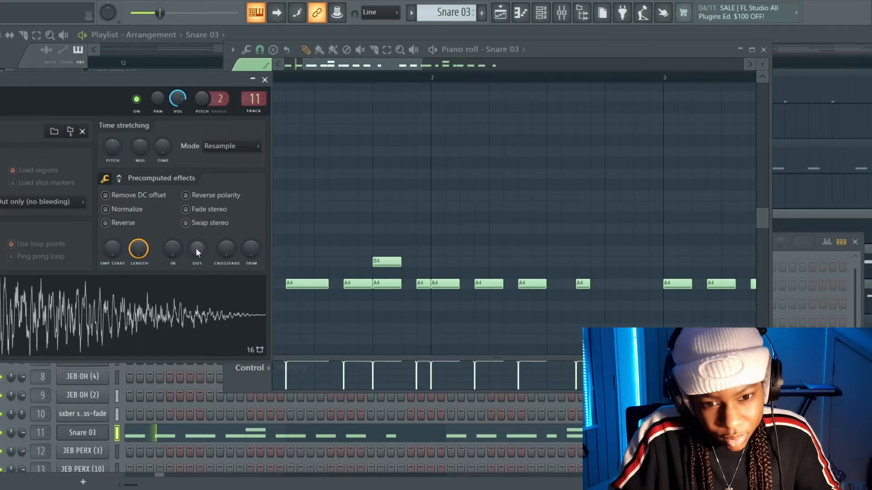
key("space")
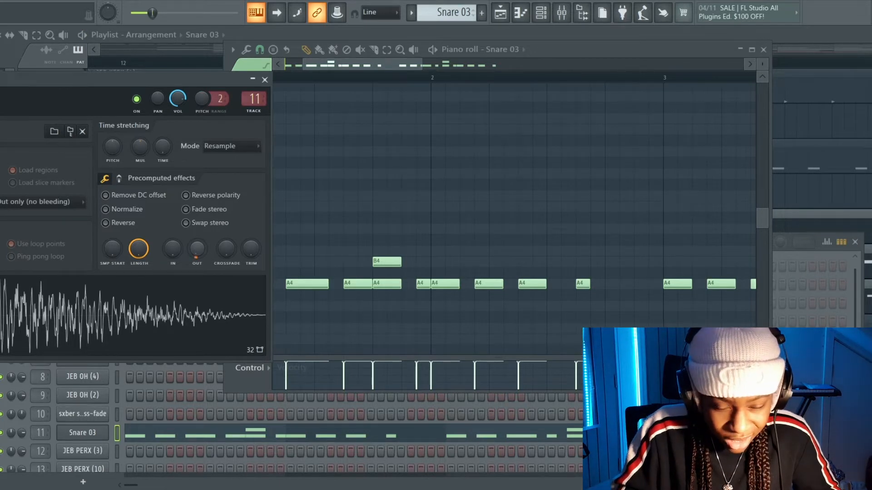
key("ctrl+z")
key("space")
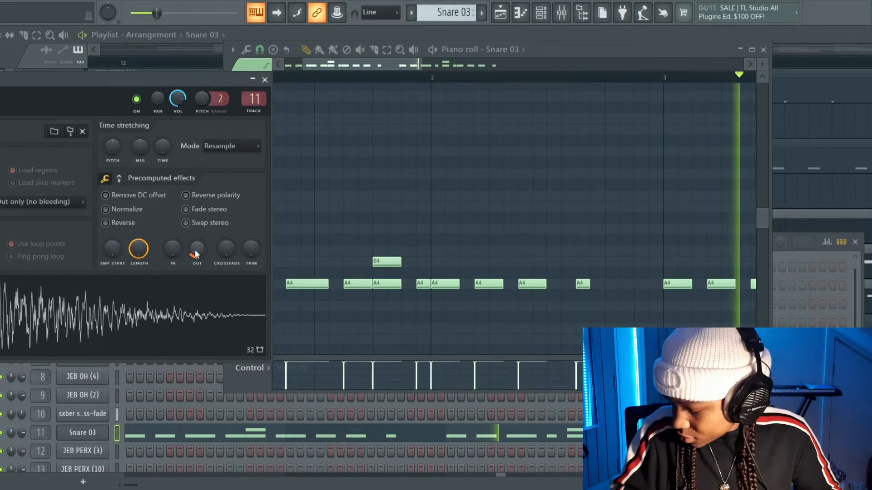
left_click_drag(196, 251, 196, 268)
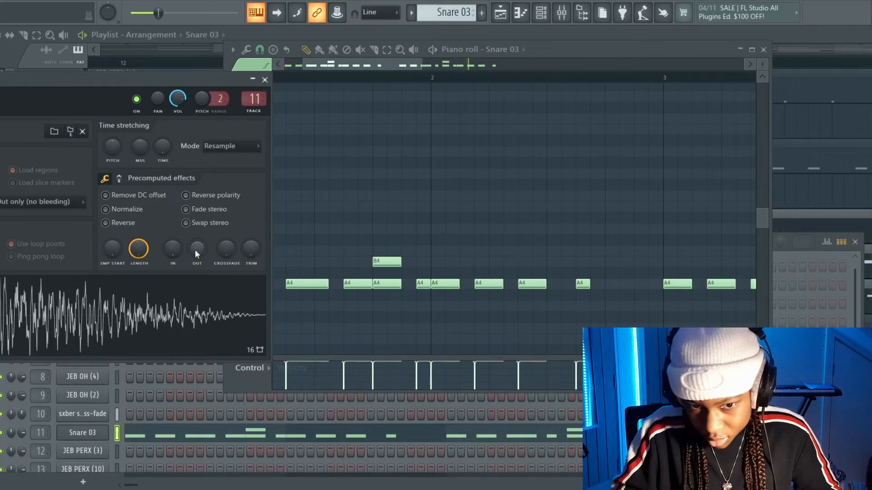
scroll(195, 249, "up", 1)
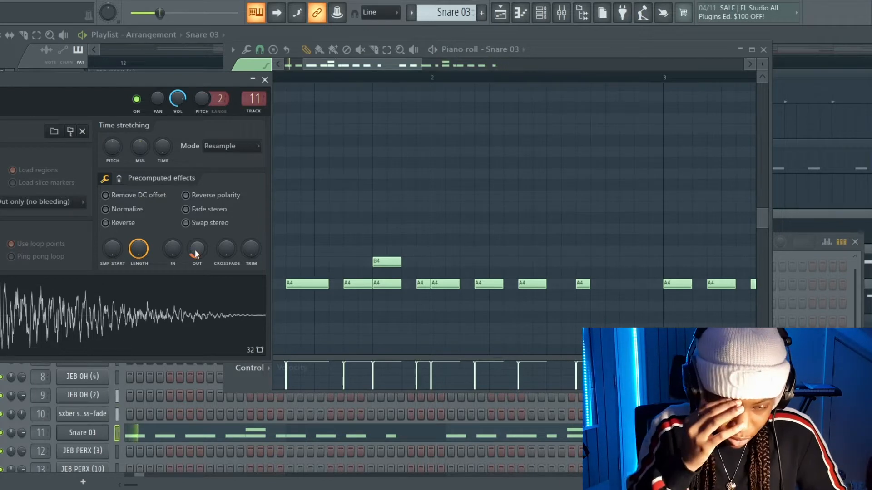
key("space")
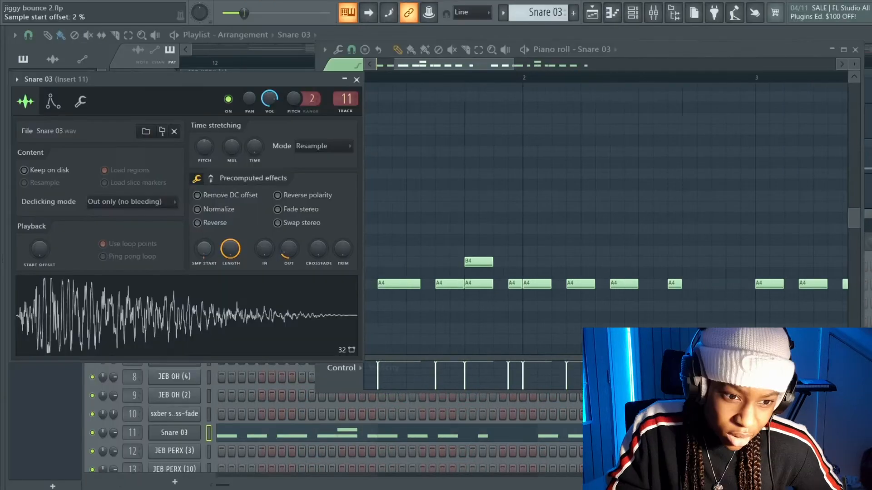
Reset the Snare 03 sample start offset to 0% and put the piano roll away, keeping the channel rack open
left_click_drag(204, 249, 204, 254)
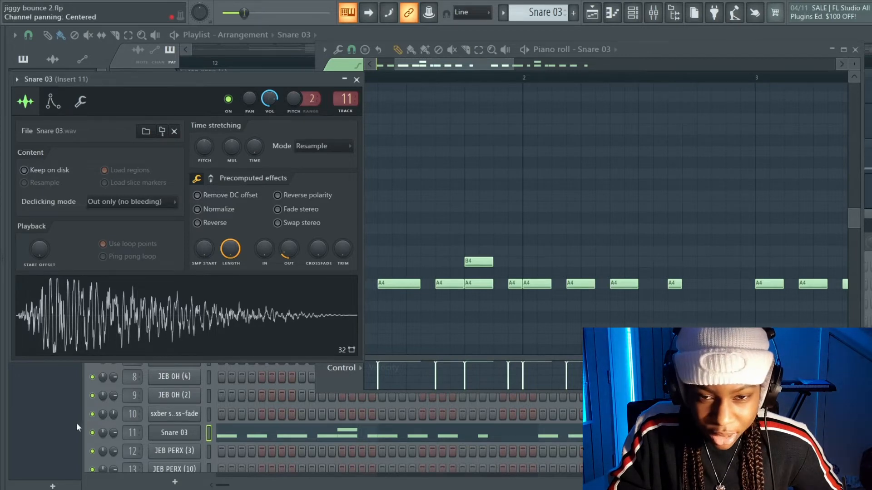
left_click(871, 192)
left_click(633, 13)
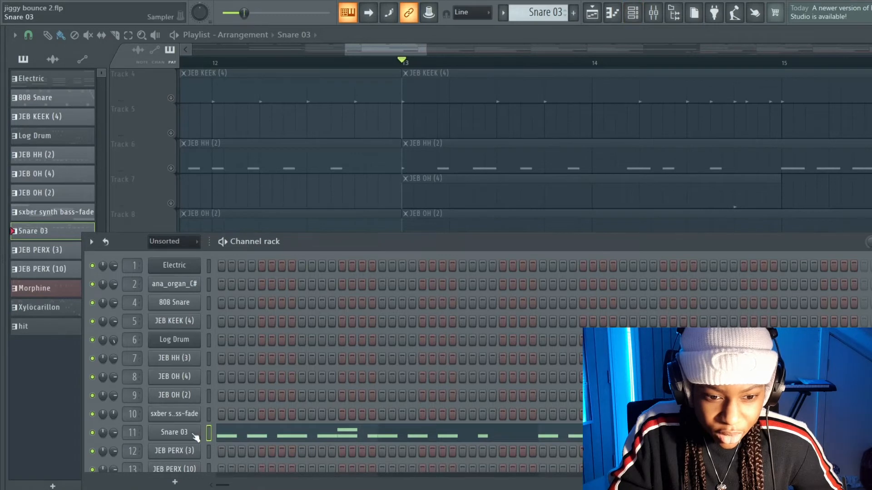
Reopen the Snare 03 sampler, play the pattern and listen again with the sample start offset at 6%
left_click(174, 432)
key("space")
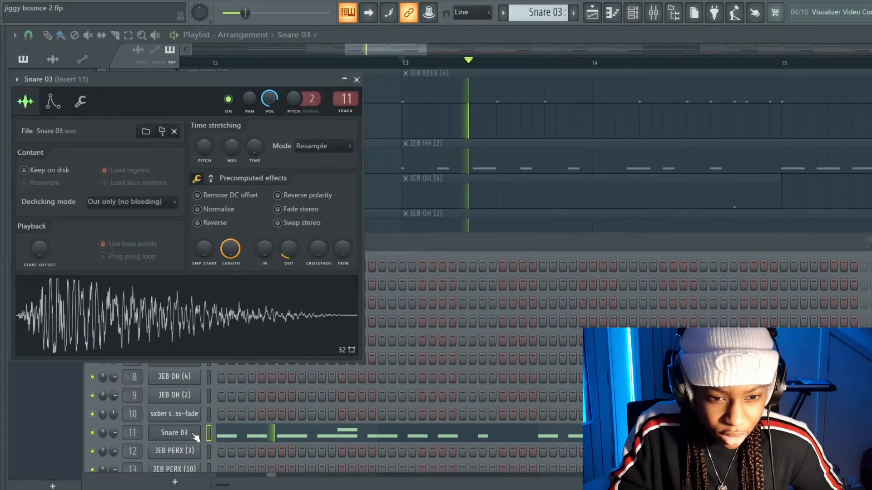
key("space")
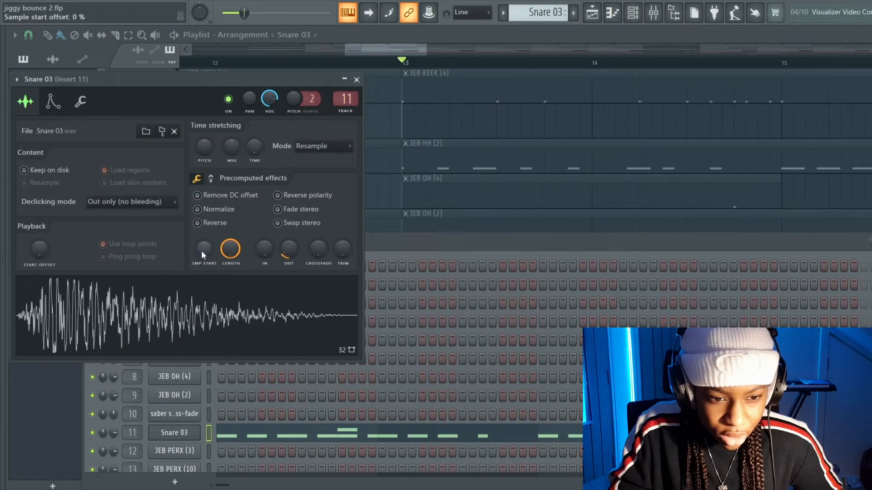
left_click_drag(202, 254, 202, 249)
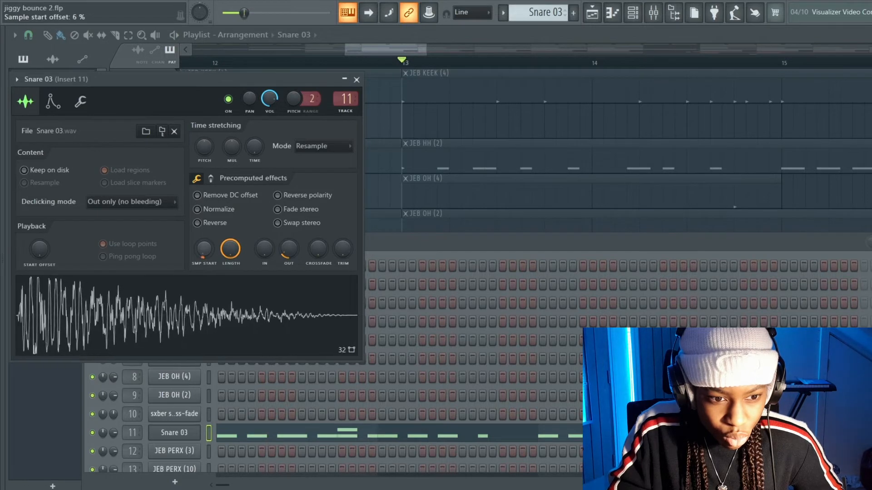
key("space")
key("space")
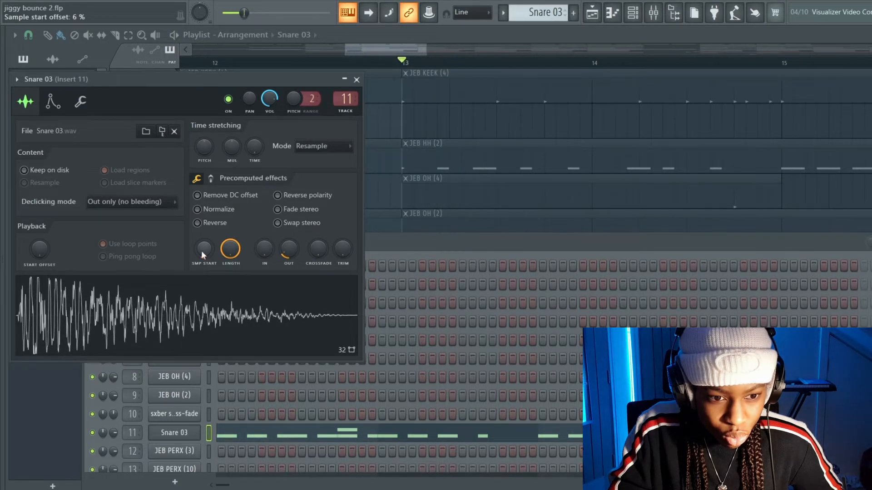
Try the Snare 03 sample start offset at 9% while playing the pattern, and bring it back to 0%
left_click_drag(204, 250, 204, 248)
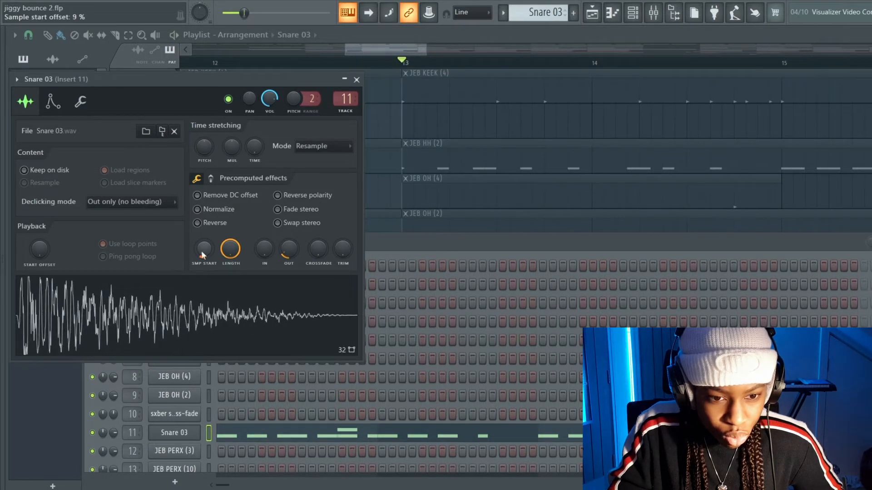
key("space")
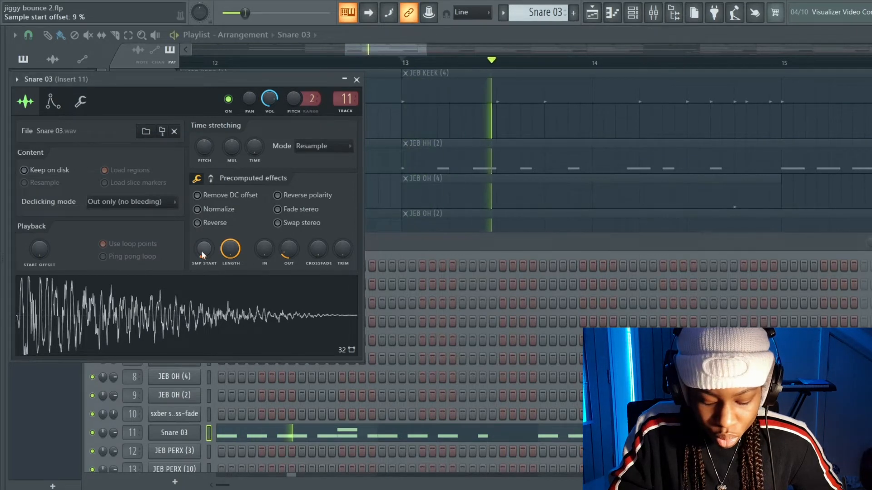
key("space")
left_click_drag(202, 252, 202, 255)
key("space")
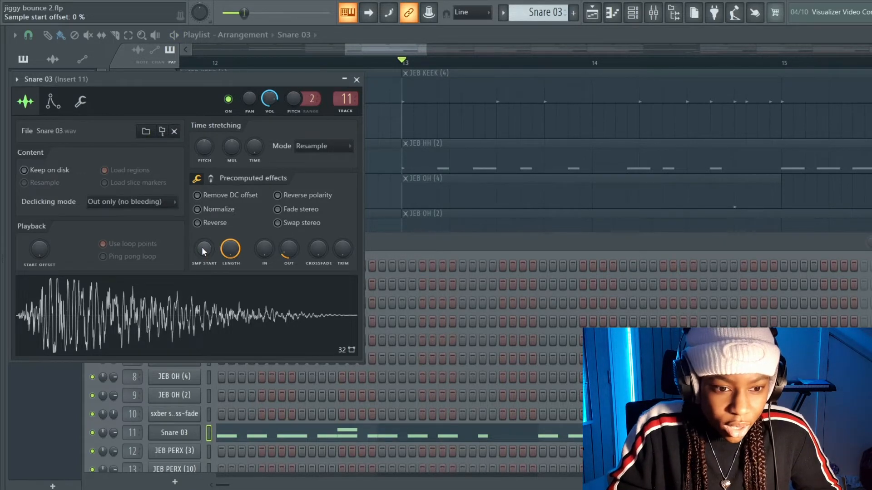
Set the Snare 03 sample start offset to 3% and close the sampler and channel rack
left_click_drag(204, 252, 204, 253)
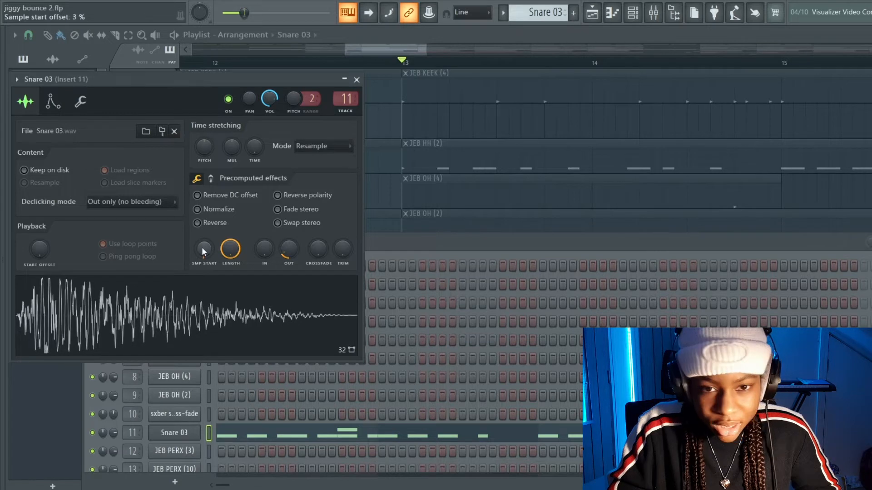
left_click(357, 80)
key("F6")
Solo Track 11, enable Track 12 alongside it and play both JEB PERX patterns from bar 13
scroll(352, 134, "down", 3)
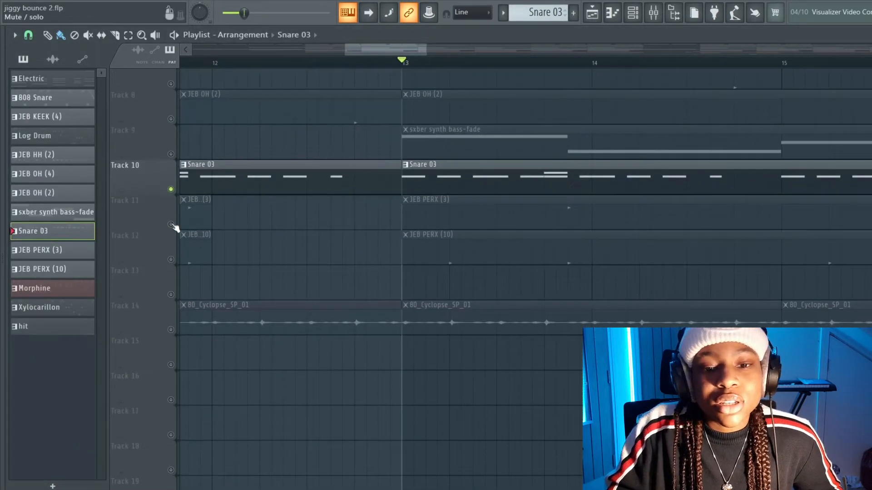
right_click(171, 224)
scroll(174, 227, "down", 3)
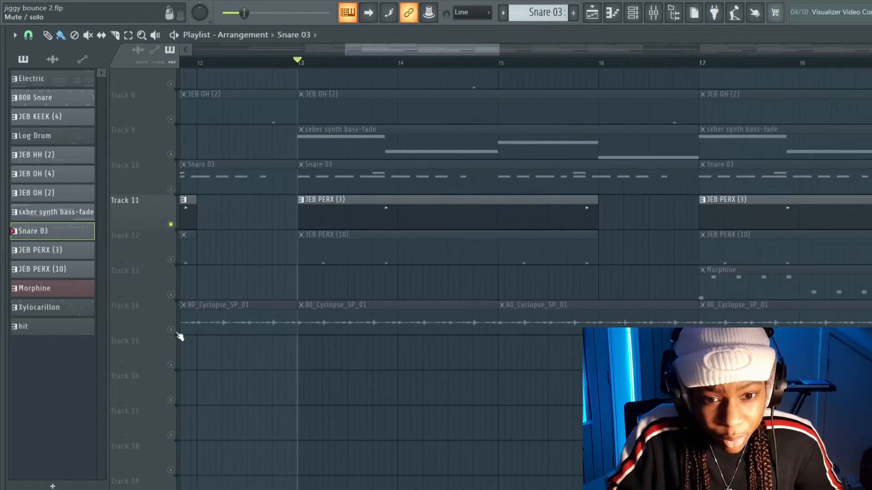
left_click(171, 260)
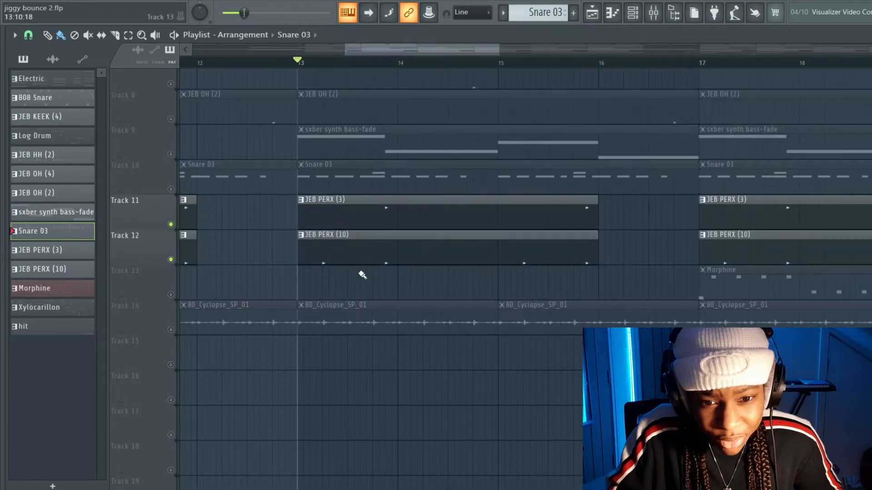
scroll(362, 275, "up", 2)
key("space")
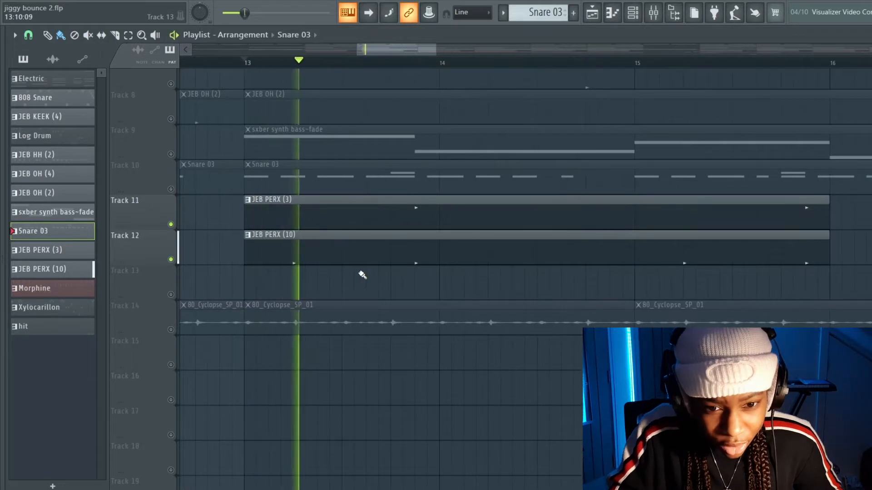
key("space")
Examine the JEB PERX (10) notes in the piano roll, deleting the stray B4 note placed in bar 1
double_click(324, 254)
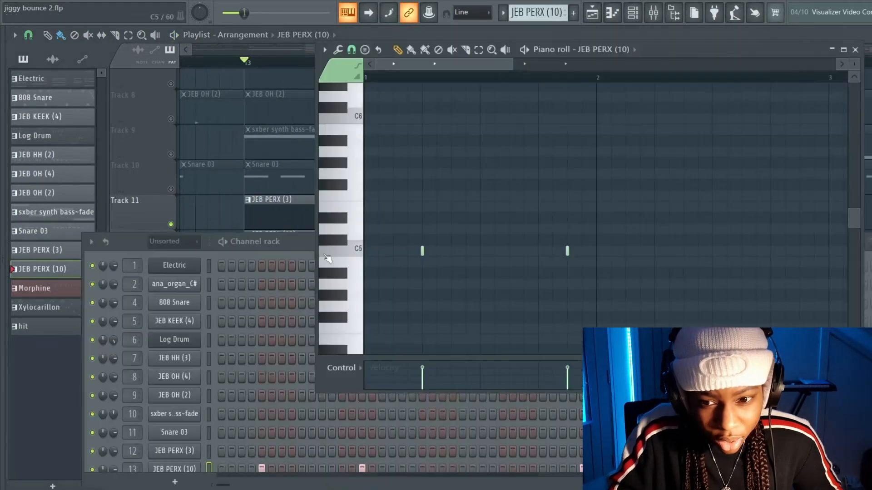
scroll(453, 263, "down", 2)
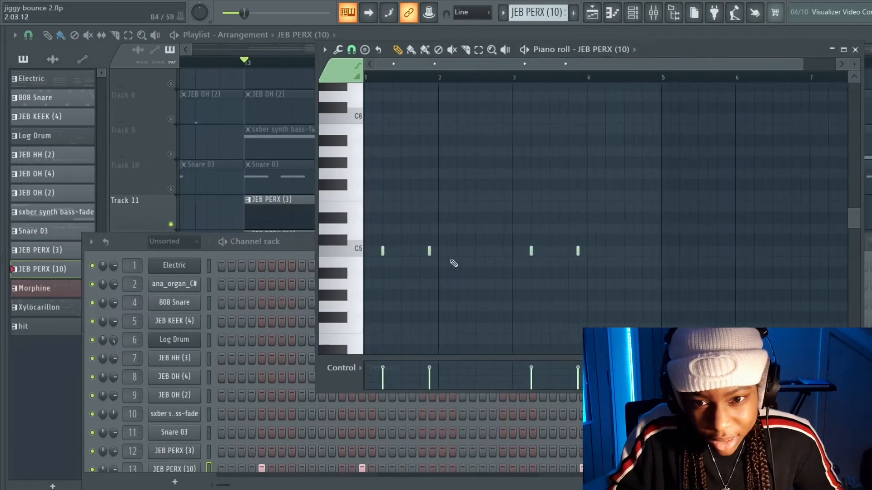
scroll(453, 263, "up", 3)
scroll(453, 263, "down", 3)
left_click(388, 249)
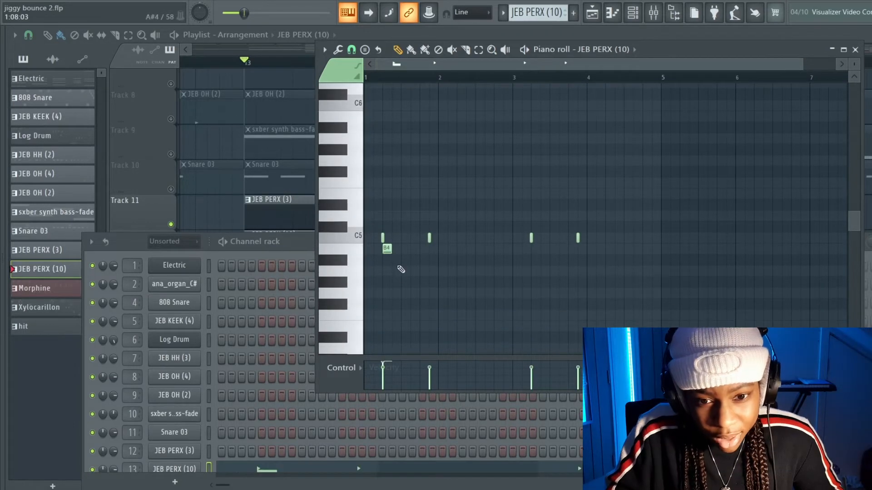
right_click(387, 249)
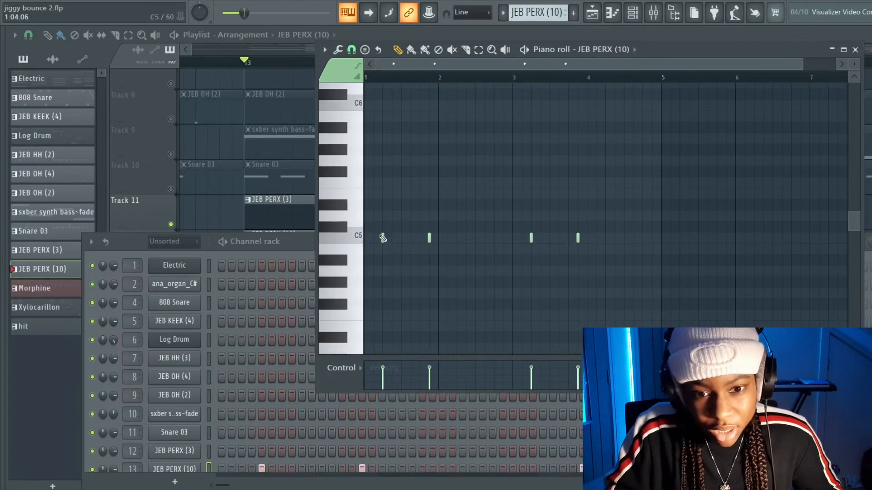
left_click(429, 238)
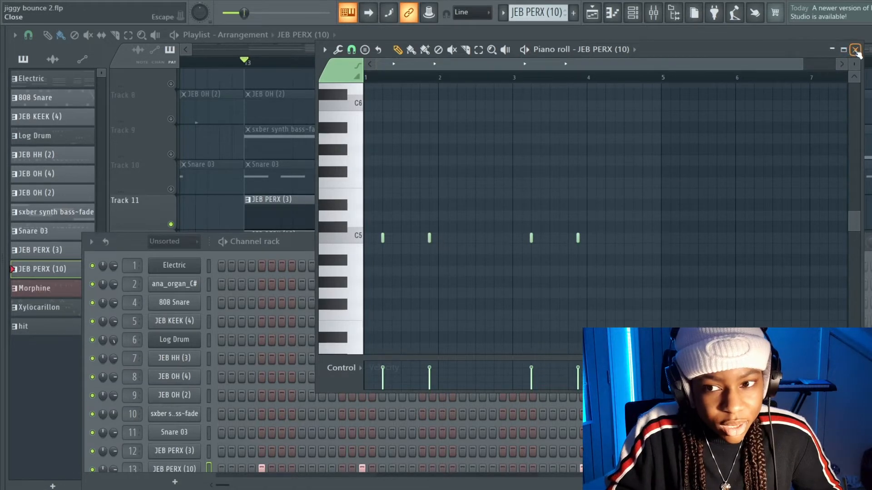
left_click(530, 238)
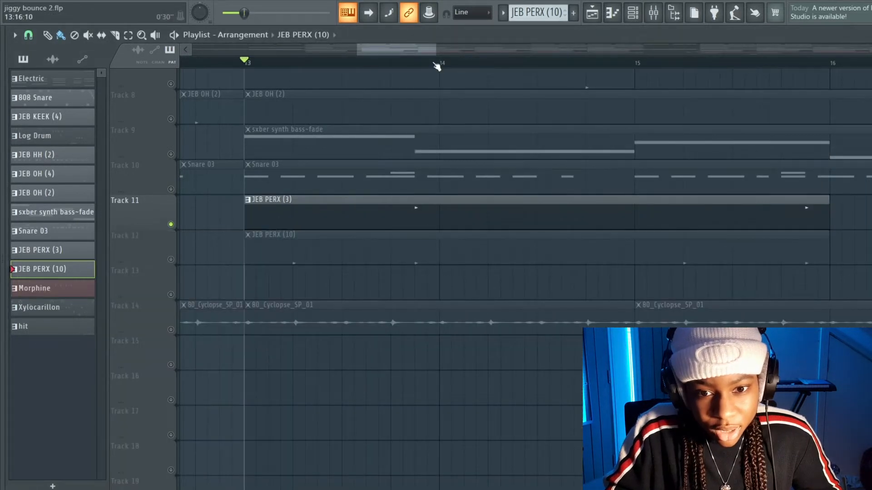
Play the JEB PERX (3) pattern alone from just before bar 14 and view its notes in the piano roll
left_click(435, 64)
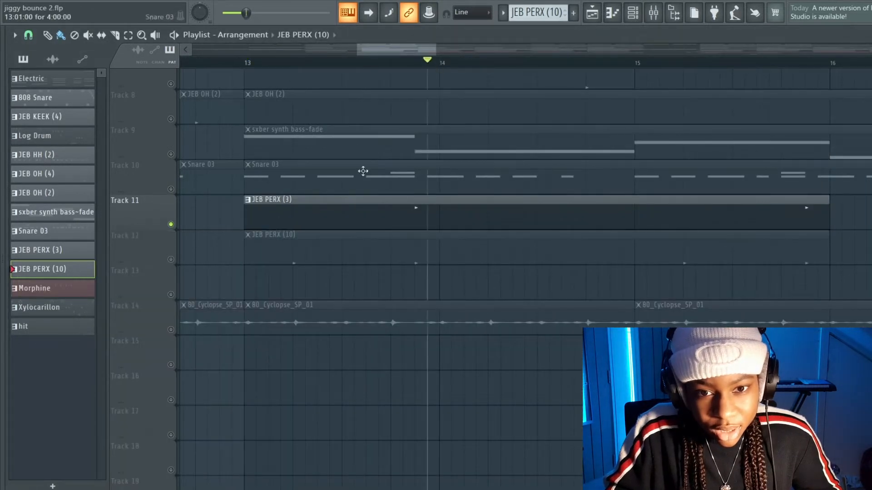
left_click(403, 64)
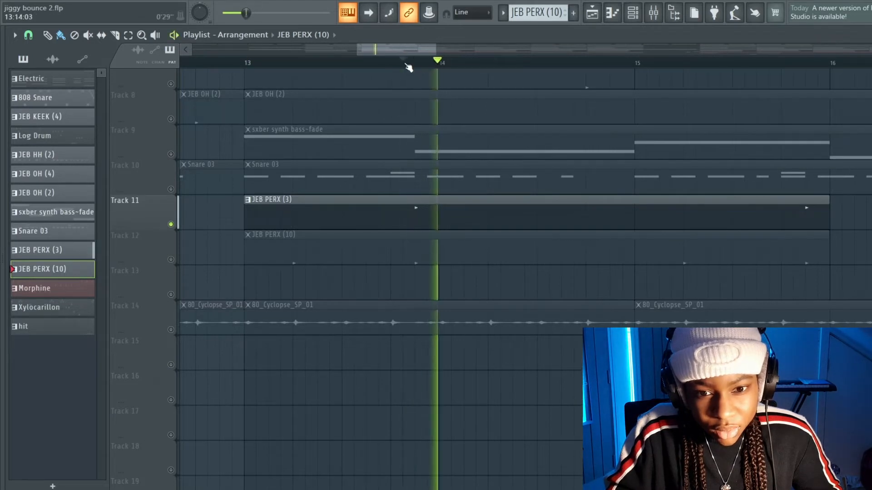
double_click(428, 215)
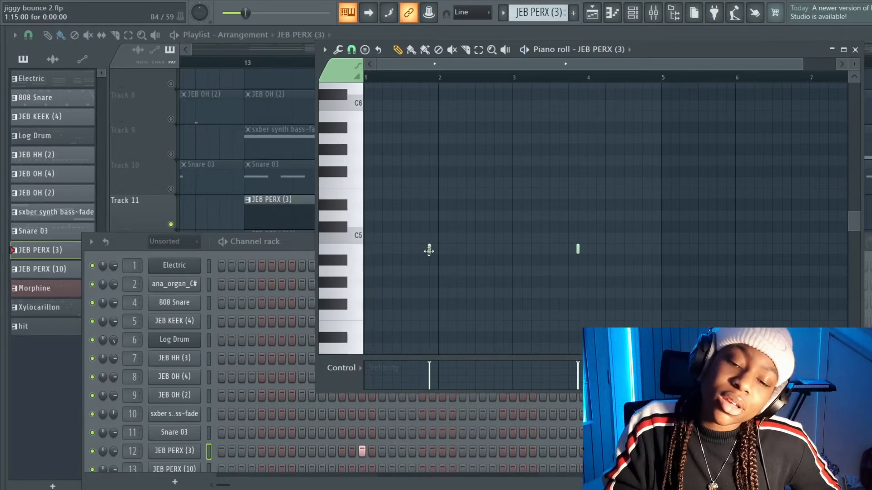
key("space")
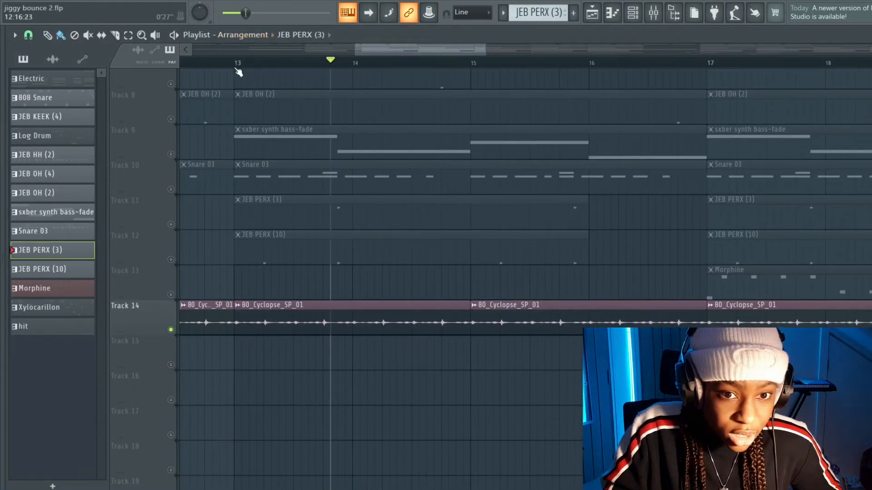
Play the 80_Cyclopse_SP_01 loop on Track 14 from bar 13
left_click(235, 69)
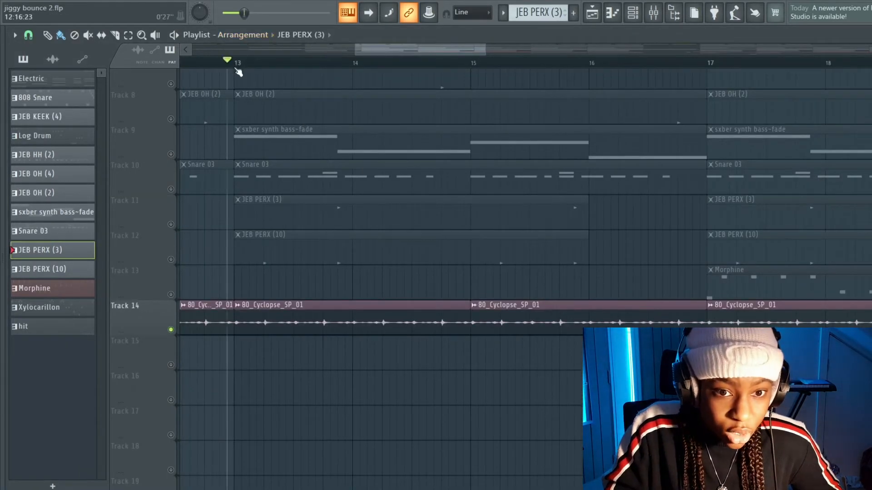
left_click(243, 72)
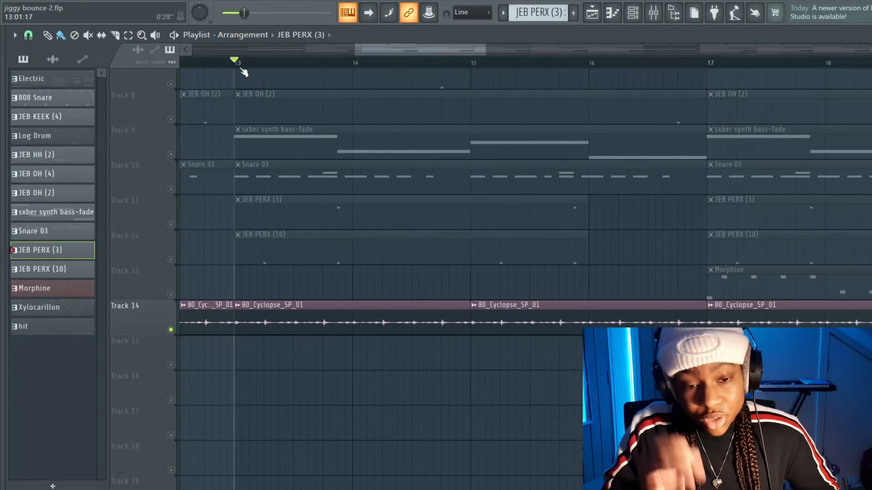
key("space")
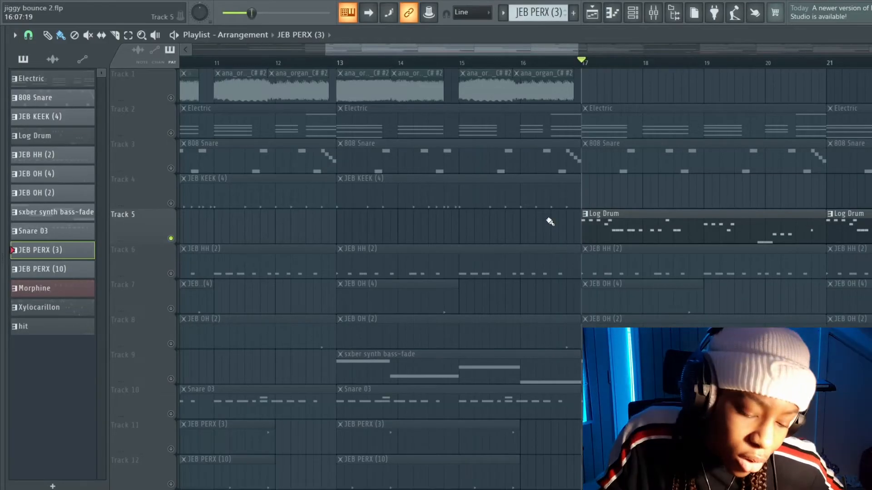
Play the Log Drum pattern on Track 5 from bar 17
key("space")
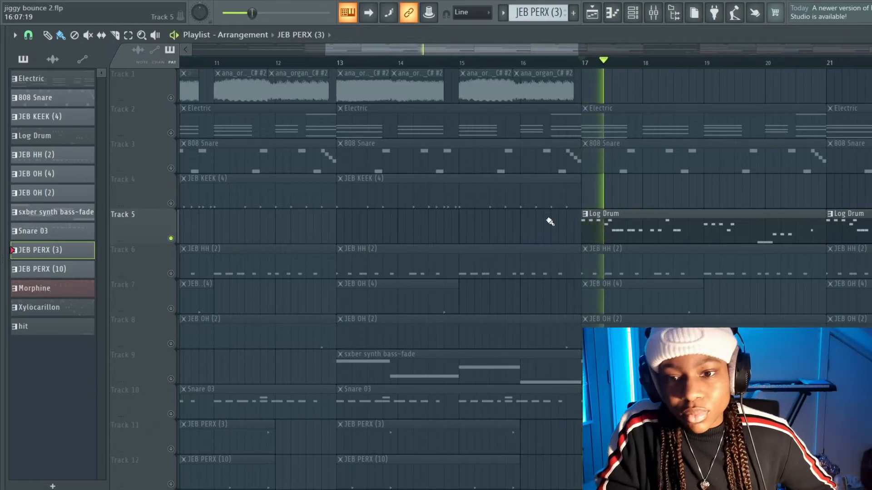
scroll(635, 231, "up", 1)
scroll(636, 230, "down", 4)
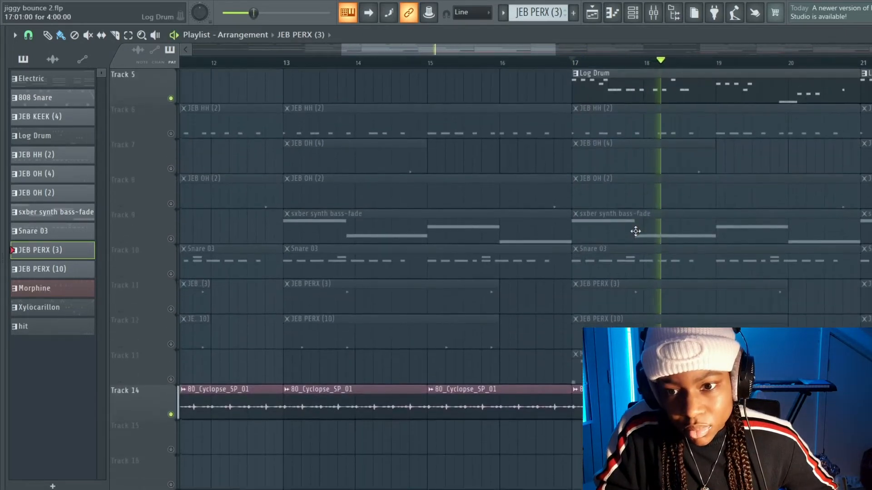
scroll(635, 231, "up", 2)
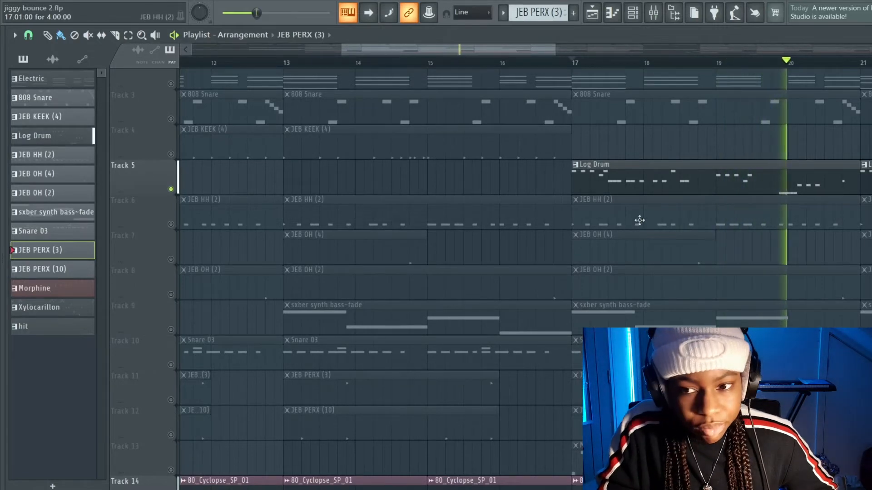
Open the Log Drum pattern in the piano roll, play it and examine the rapid C3 note roll around bar 4
double_click(740, 192)
scroll(418, 306, "up", 3, "ctrl")
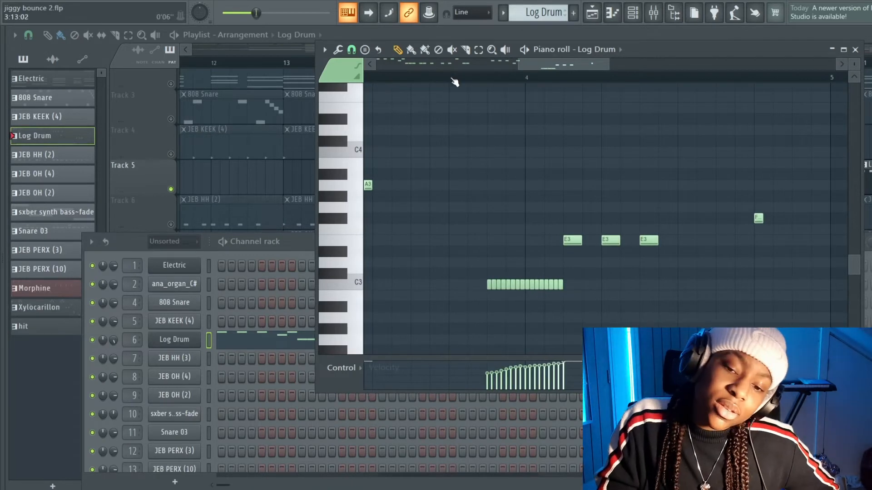
key("space")
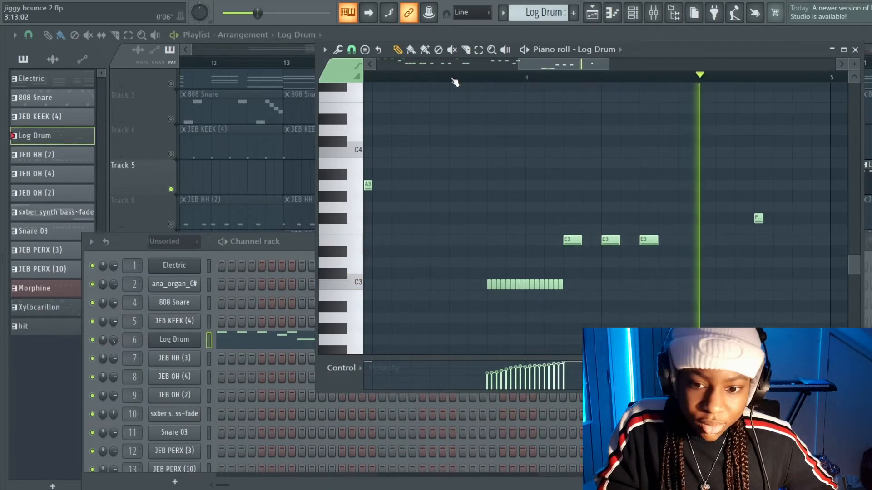
key("space")
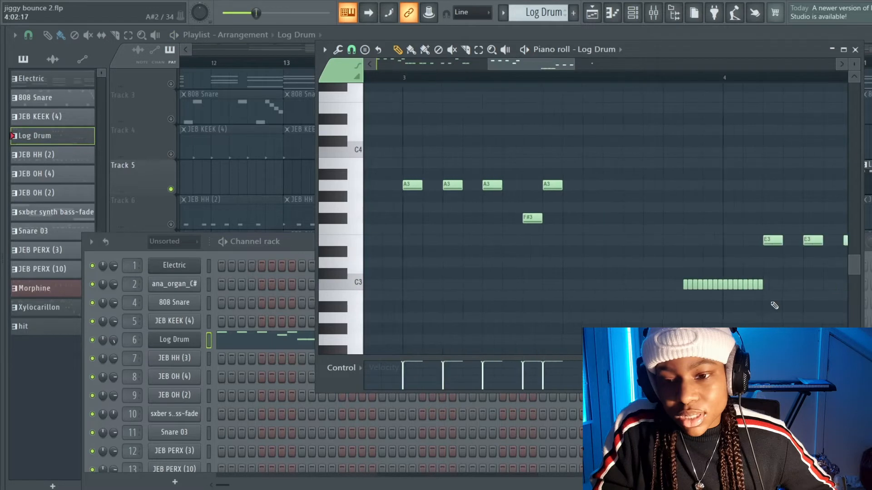
left_click(390, 76)
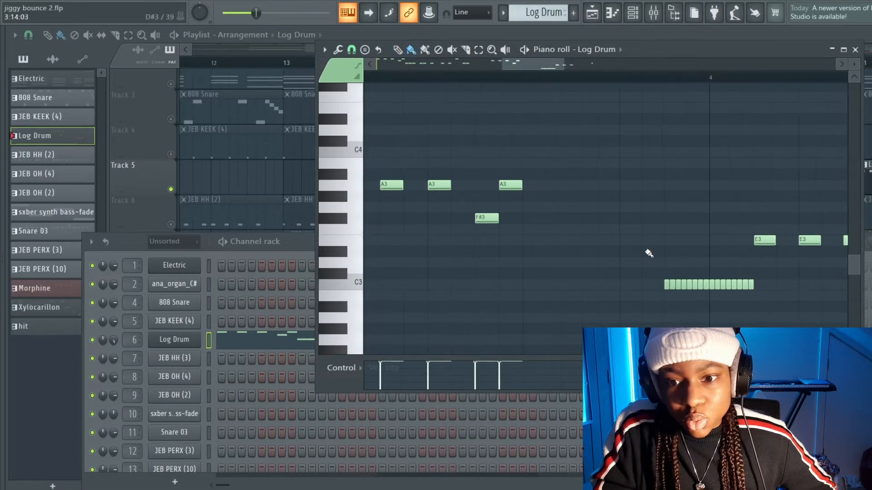
scroll(649, 253, "up", 2)
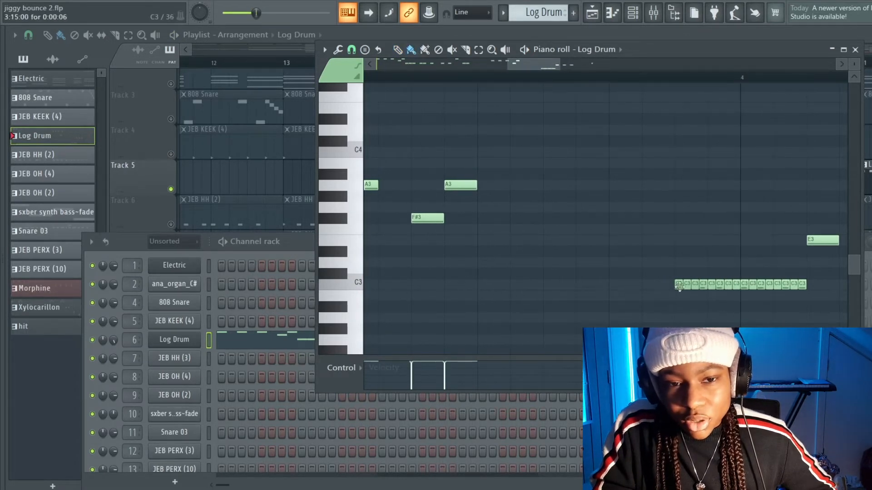
Set the piano roll snap to 1/4 step and paint a trial row of B2 notes under the C3 roll, deleting it at the end
left_click(352, 49)
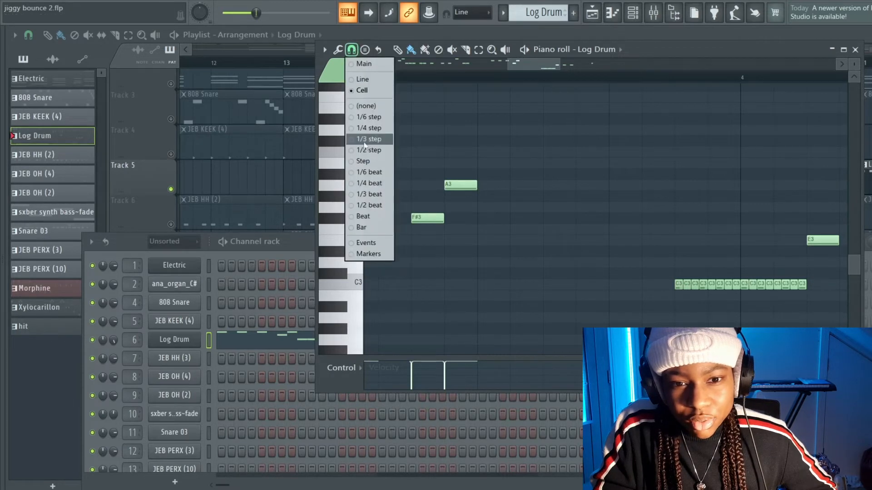
left_click(374, 128)
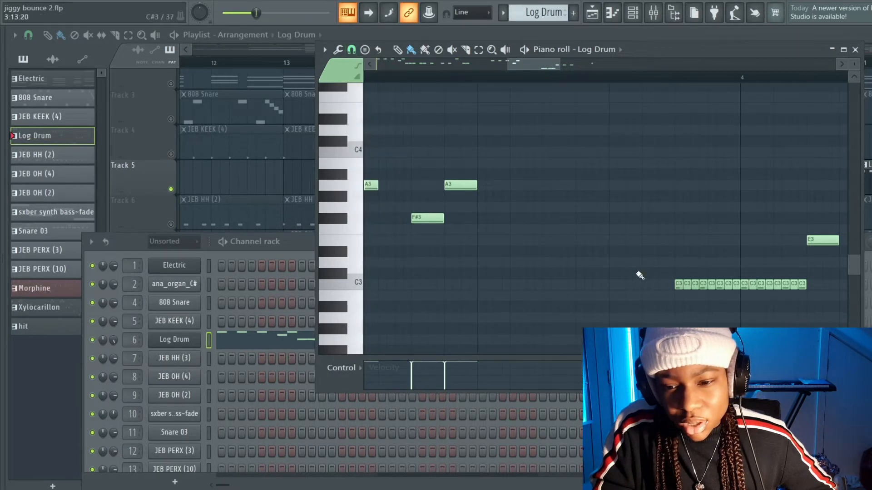
left_click_drag(678, 297, 735, 305)
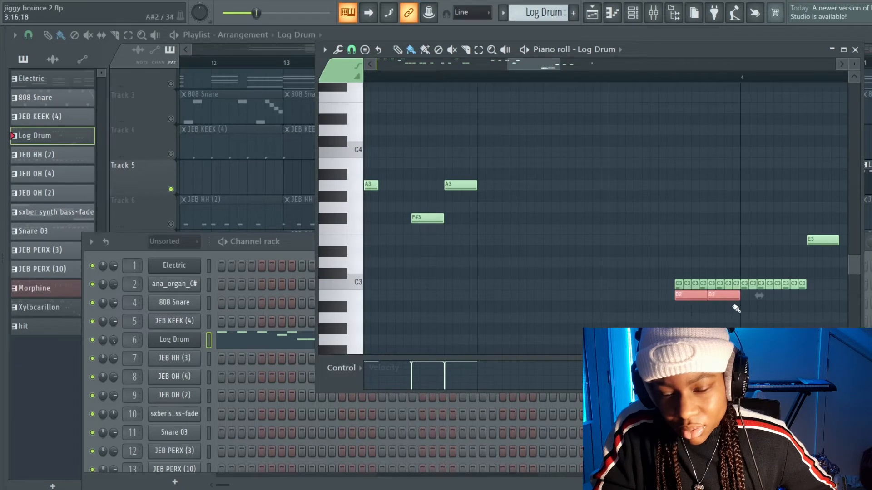
right_click(719, 295)
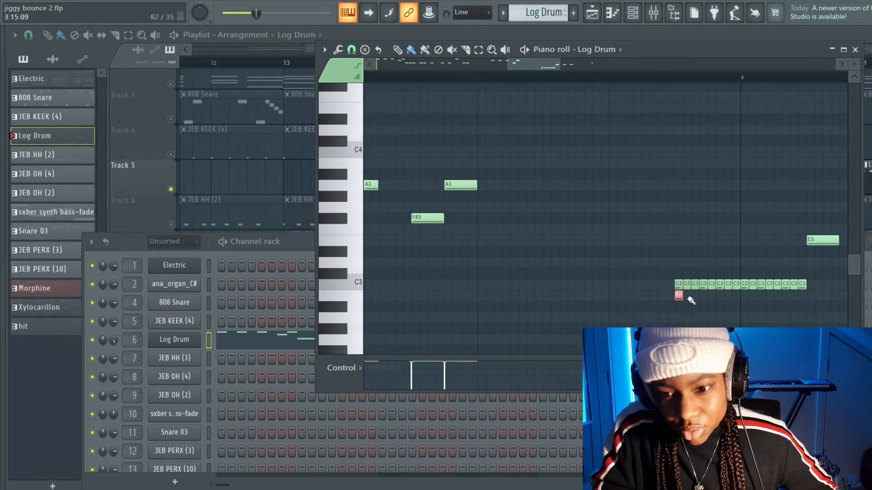
left_click_drag(713, 301, 789, 296)
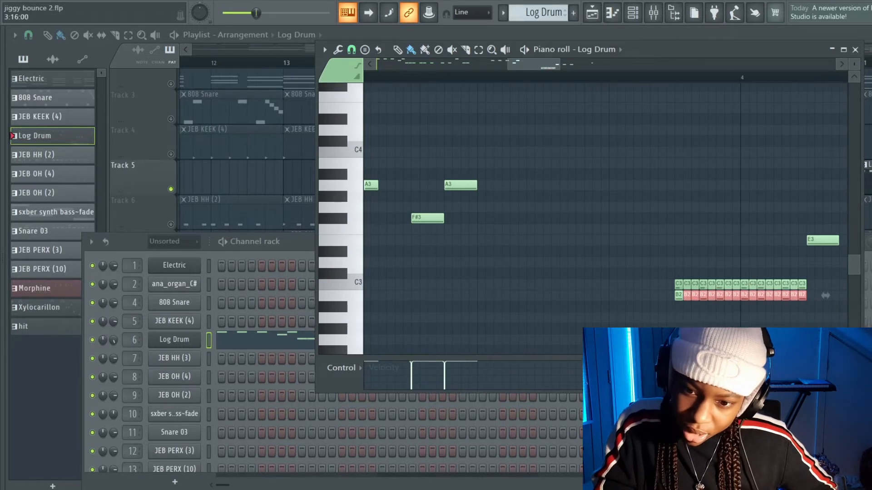
key("Delete")
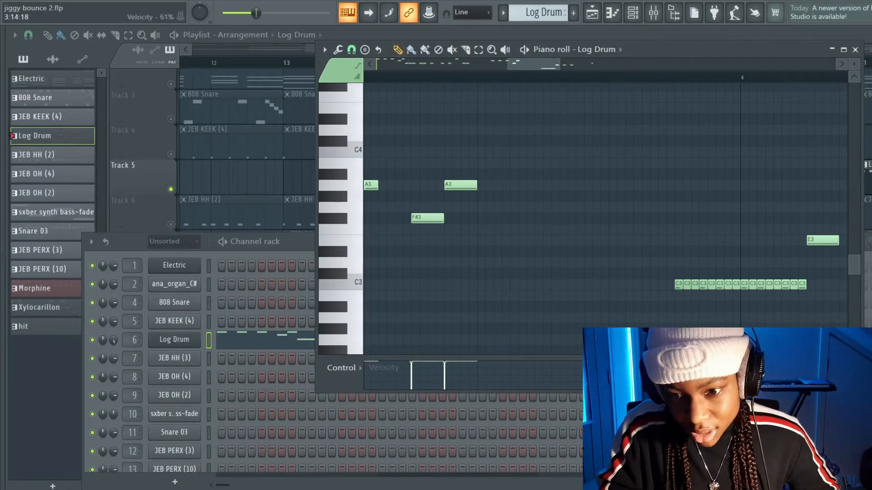
scroll(603, 205, "right", 2)
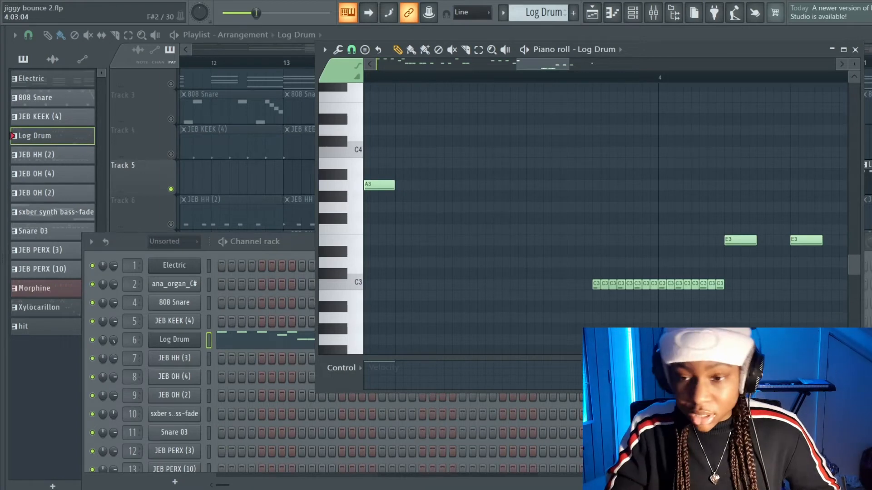
left_click(736, 241)
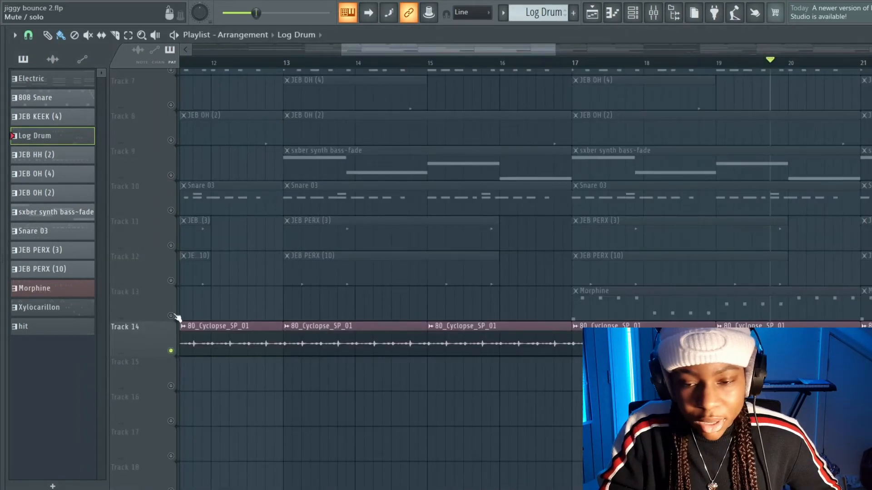
Enable Track 13 and examine the Morphine pattern's notes in the piano roll
left_click(172, 315)
scroll(579, 113, "down", 3)
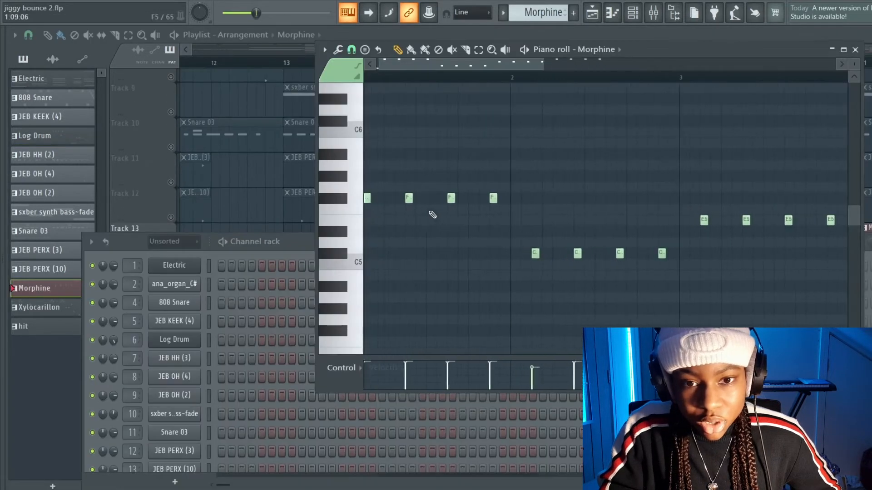
scroll(416, 170, "left", 1)
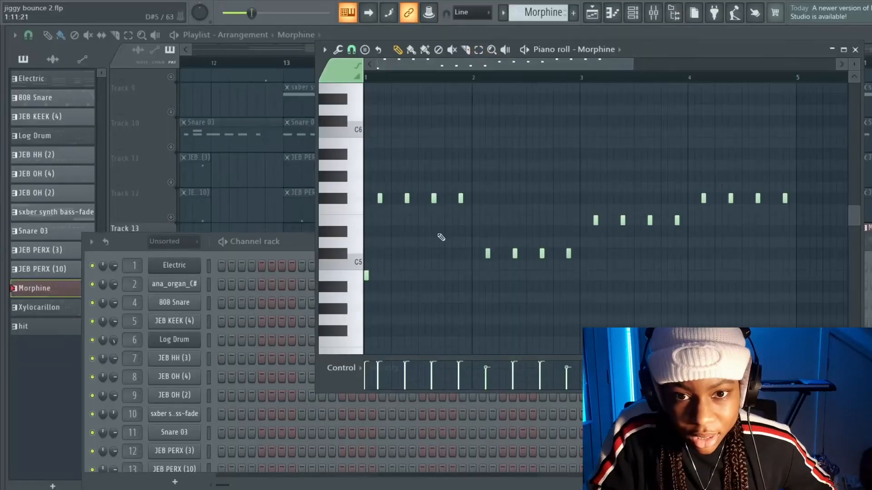
Select all the Morphine notes, shorten them to 0:00:12 and play the pattern
scroll(452, 180, "up", 5)
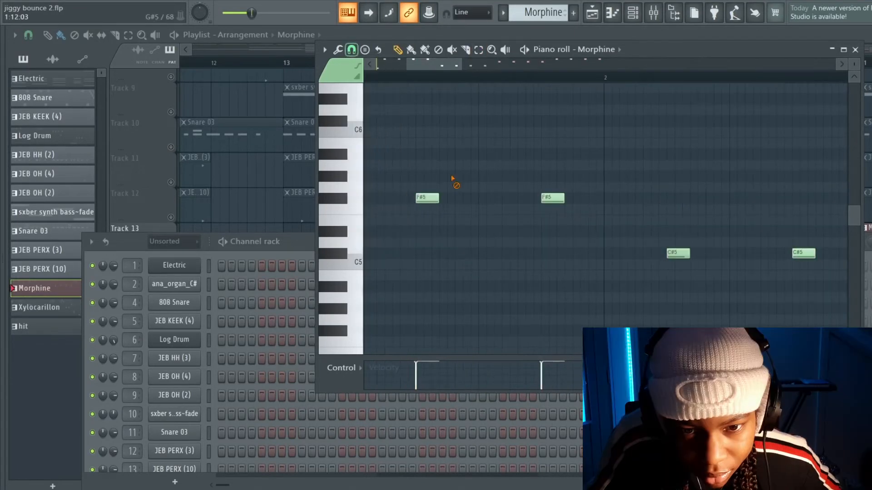
key("ctrl+a")
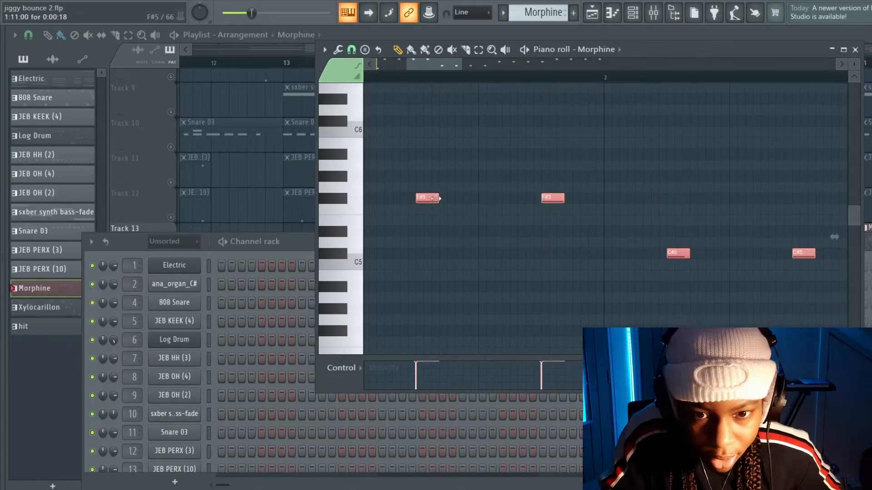
scroll(428, 203, "down", 4)
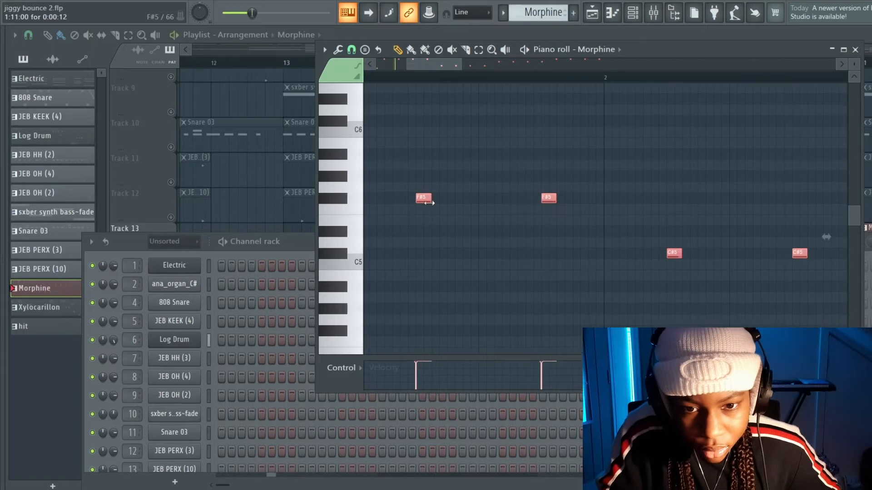
key("space")
Move the playlist playhead to bar 25 and enable Track 15 alongside Tracks 13 and 14
scroll(466, 254, "down", 4)
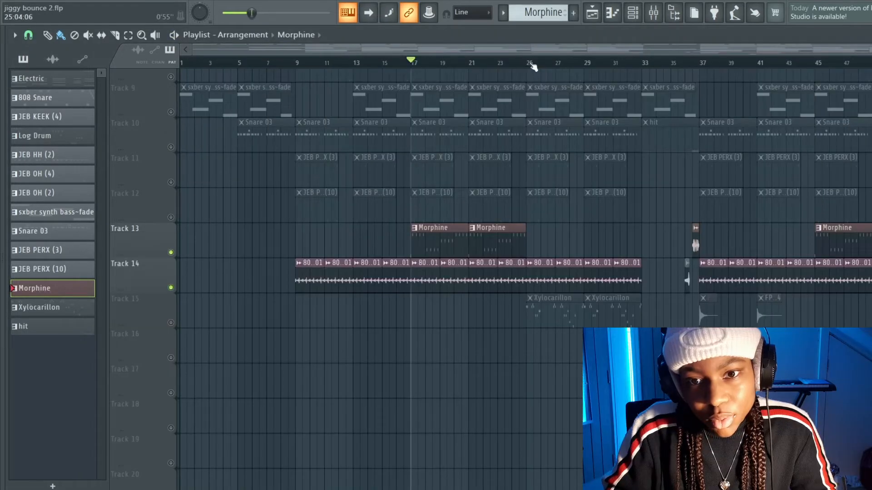
left_click(531, 64)
left_click(170, 323)
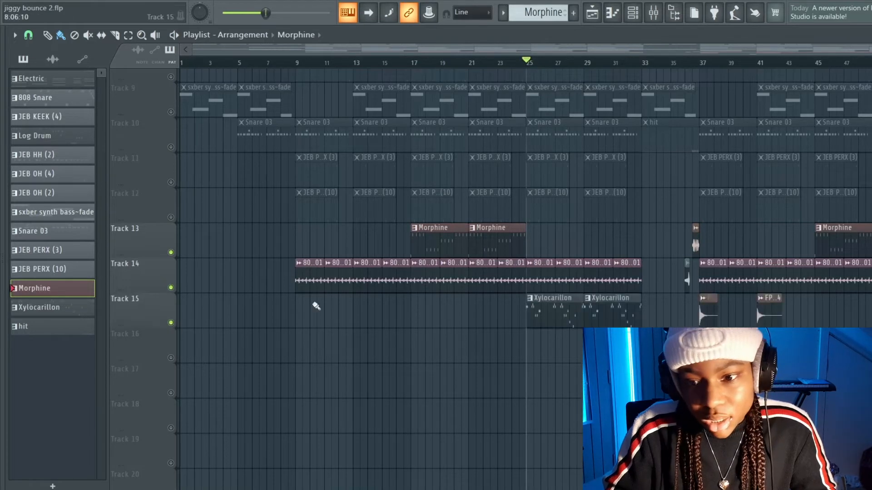
scroll(502, 335, "right", 2)
scroll(504, 336, "up", 4)
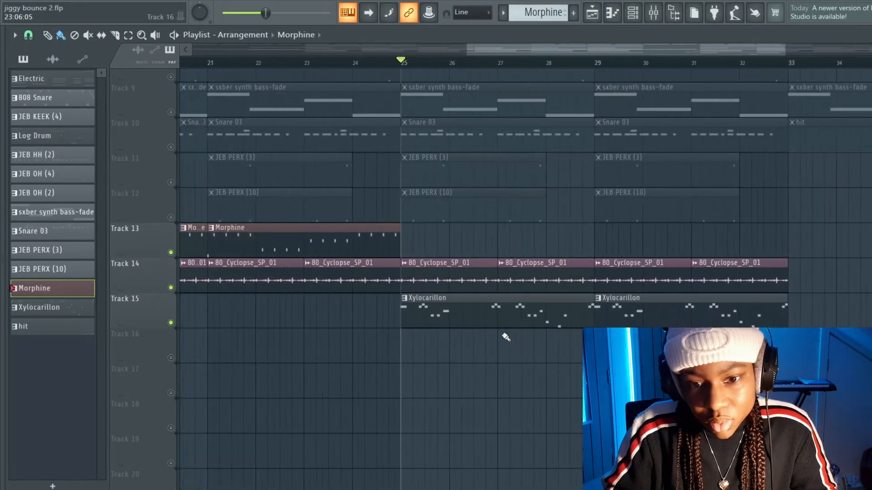
Examine the Xylocarillon notes in the piano roll and find its channel in the channel rack
left_click(461, 317)
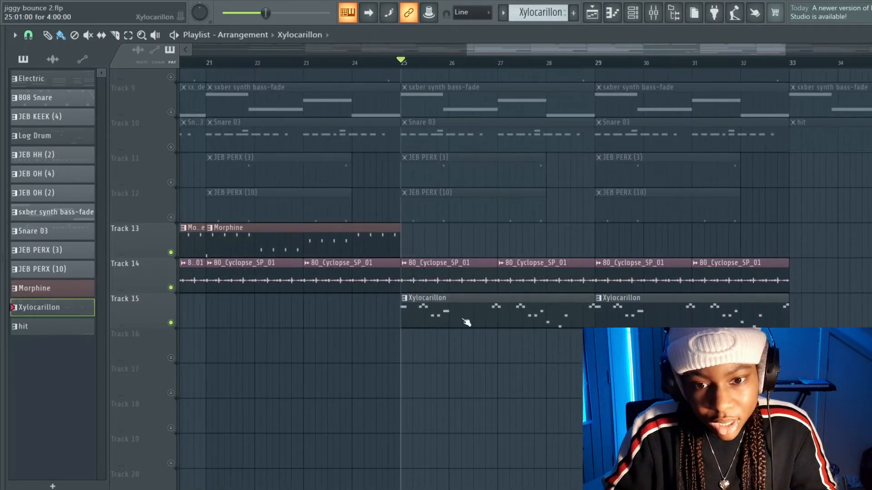
double_click(464, 321)
scroll(428, 274, "up", 1)
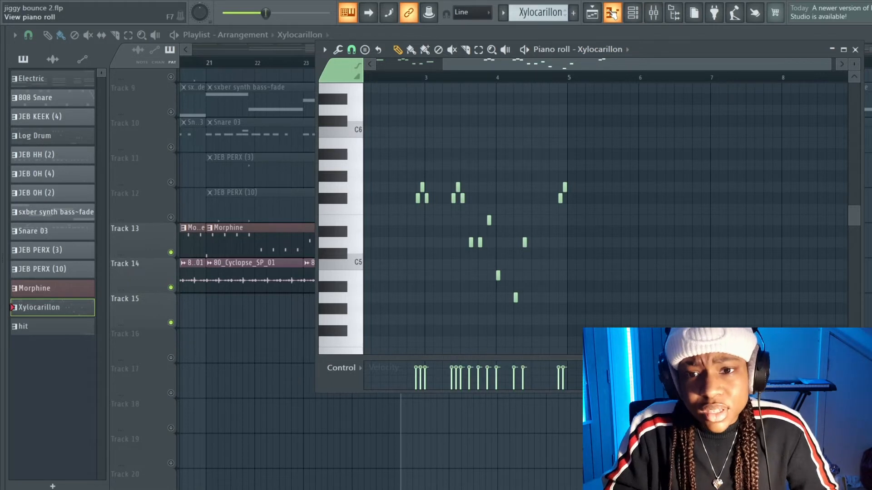
left_click(634, 14)
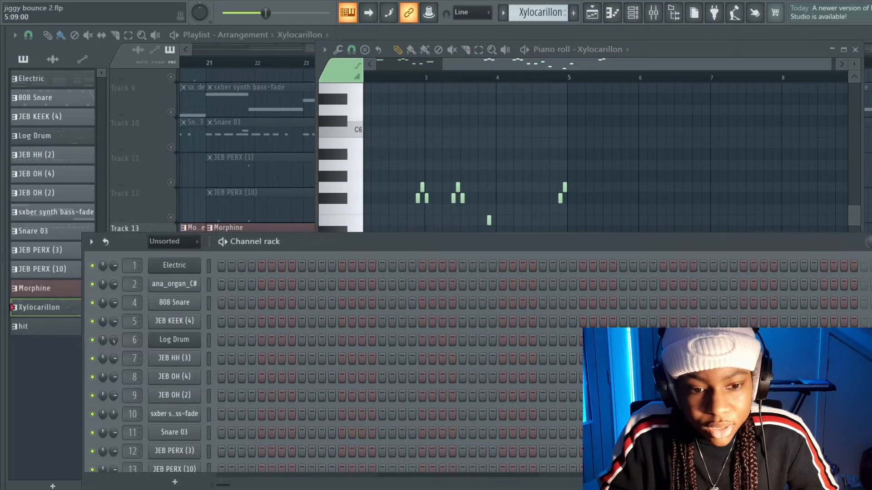
scroll(377, 364, "down", 5)
scroll(376, 354, "up", 1)
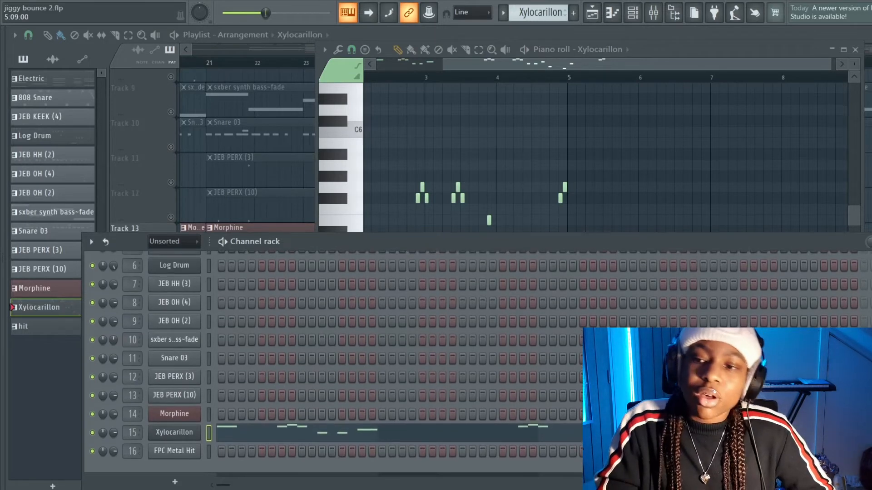
Close the channel rack and solo Track 1, which holds the ana_organ_C# #2 audio clips
key("F5")
scroll(783, 178, "up", 6)
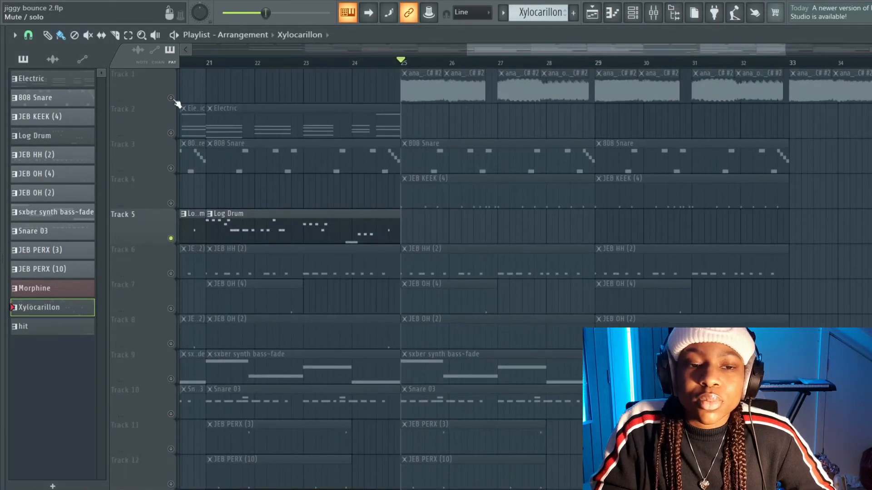
left_click(178, 103)
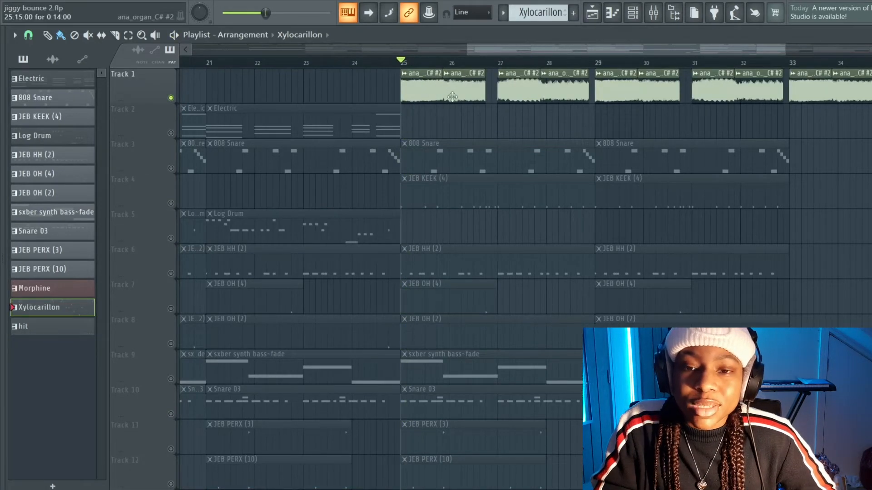
scroll(465, 99, "down", 3)
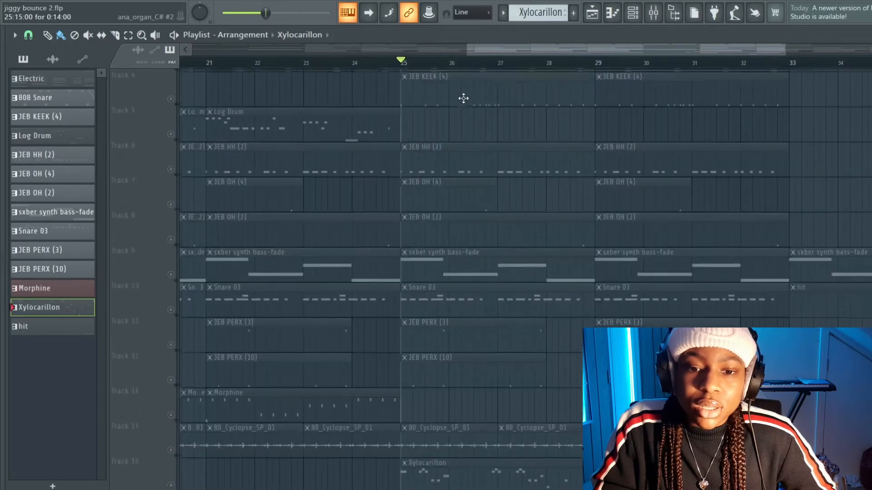
scroll(463, 98, "up", 3)
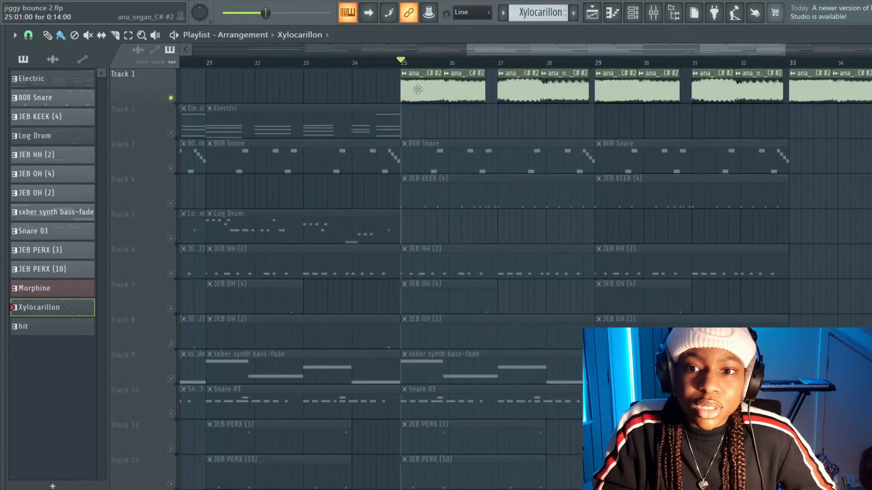
Open the Xylocarillon channel's Sytrus instrument from the channel rack and check its plugin options
scroll(417, 90, "up", 4)
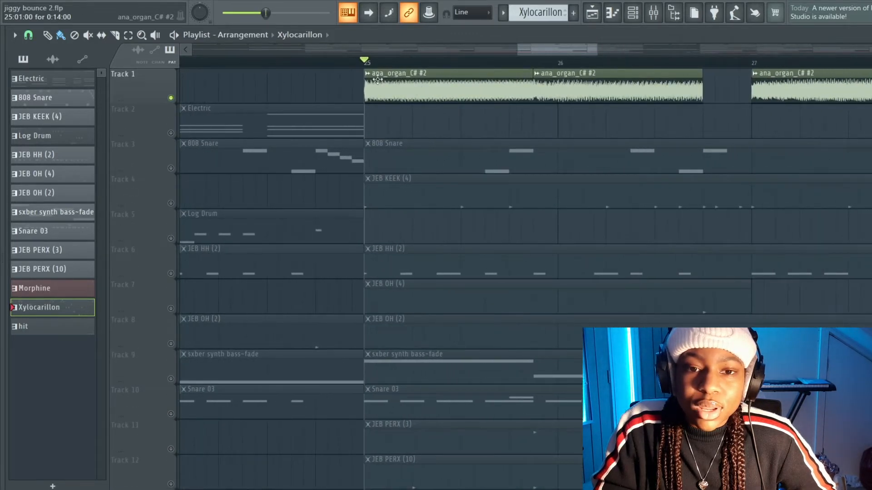
scroll(430, 127, "down", 4)
scroll(429, 127, "down", 10)
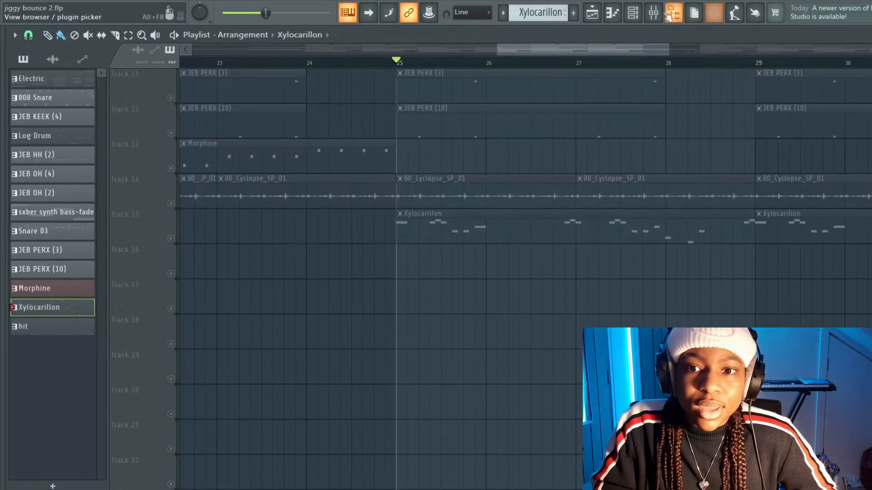
left_click(632, 13)
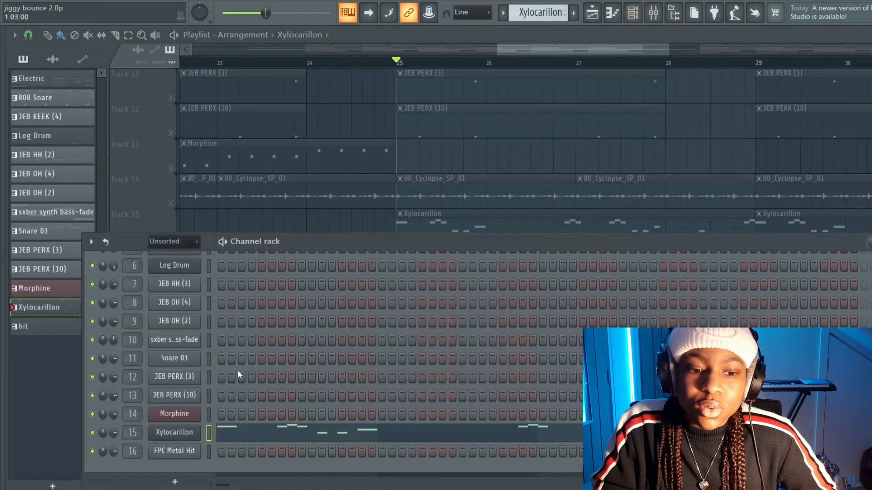
left_click(174, 432)
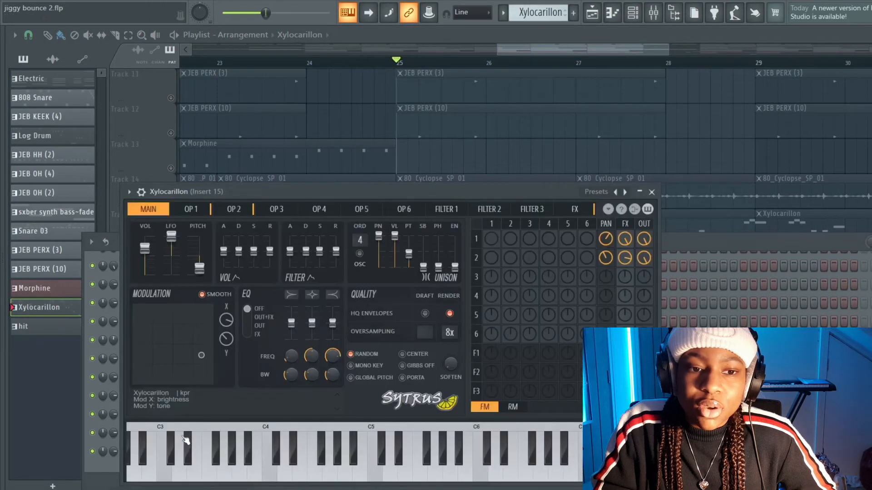
left_click(129, 191)
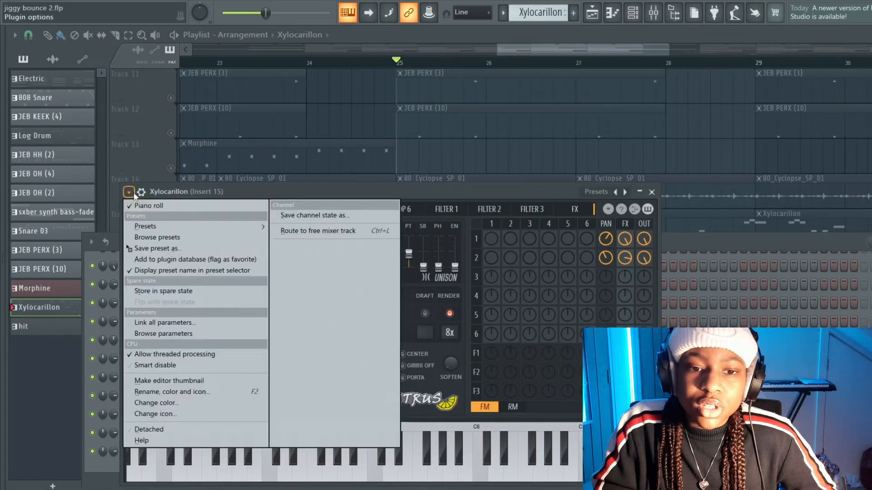
left_click(440, 181)
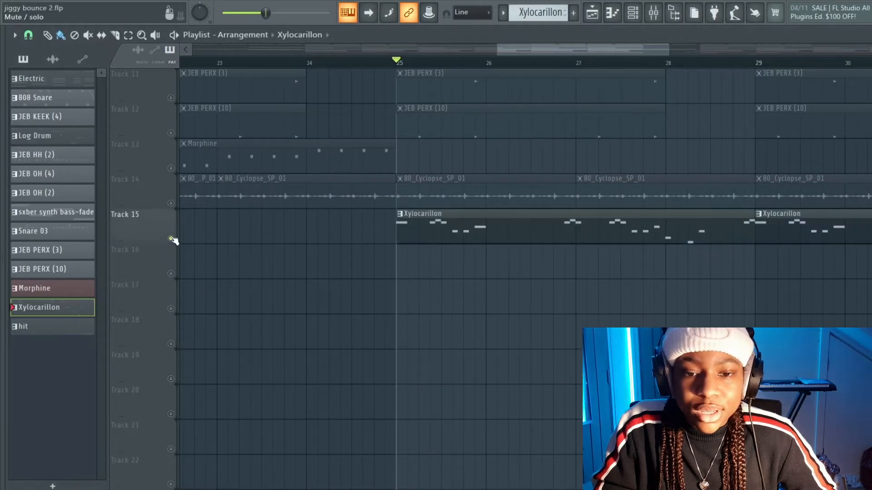
Open the Xylocarillon pattern from Track 15 in the piano roll, play it through and close the piano roll
double_click(420, 233)
key("space")
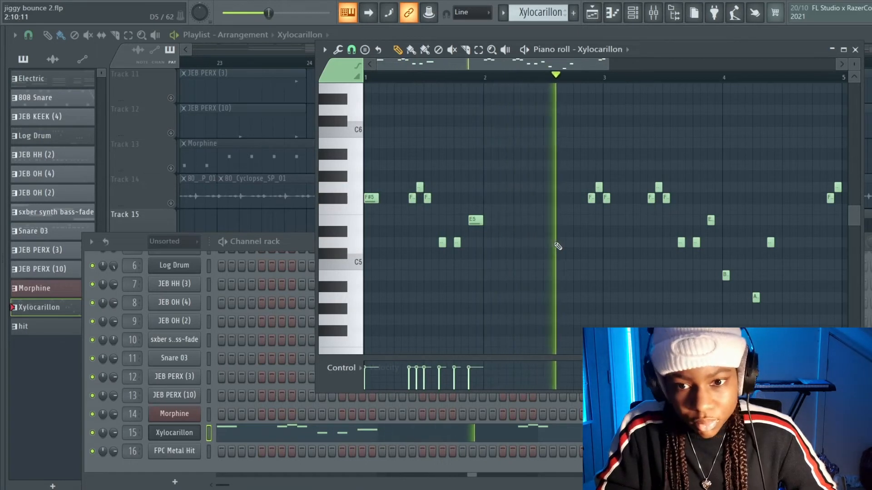
scroll(558, 246, "down", 2)
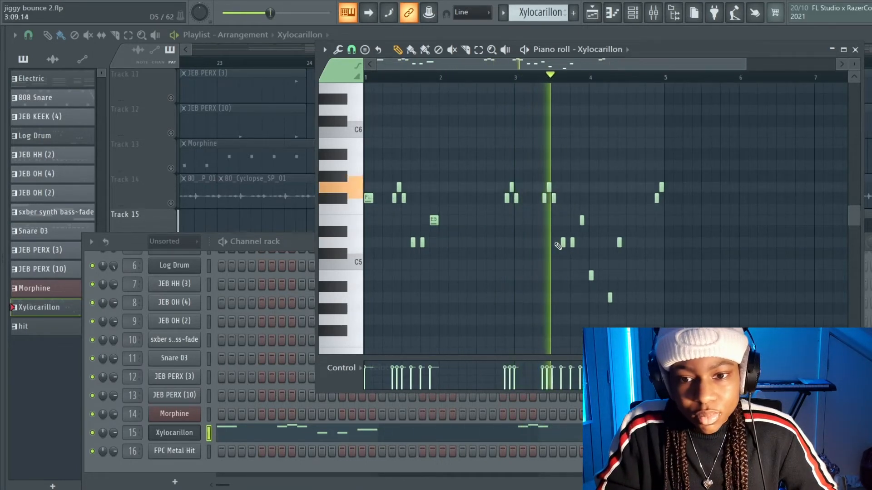
scroll(622, 232, "up", 4)
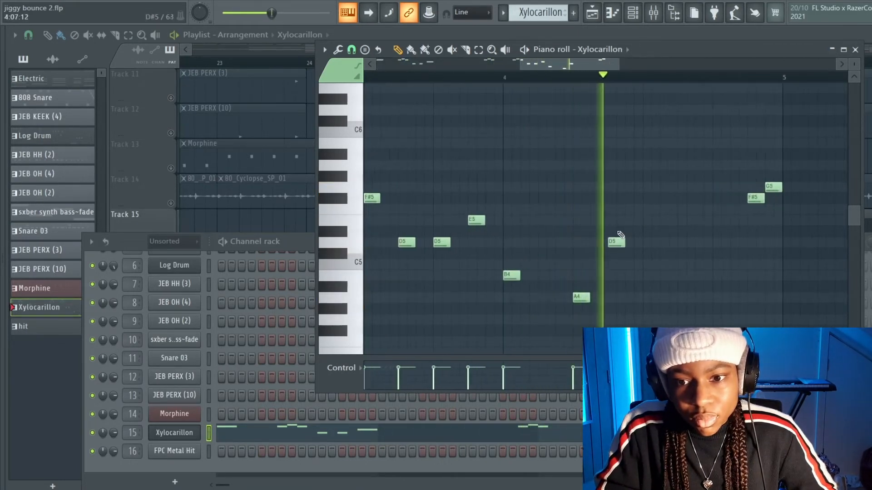
key("space")
left_click(855, 50)
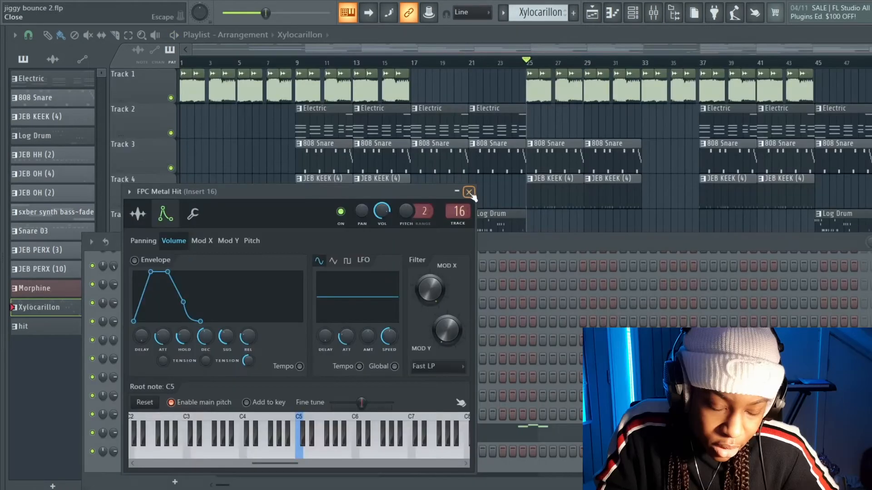
Close the FPC Metal Hit settings and choose the Log Drum preset in the Log Drum channel's Fruity DX10
left_click(472, 195)
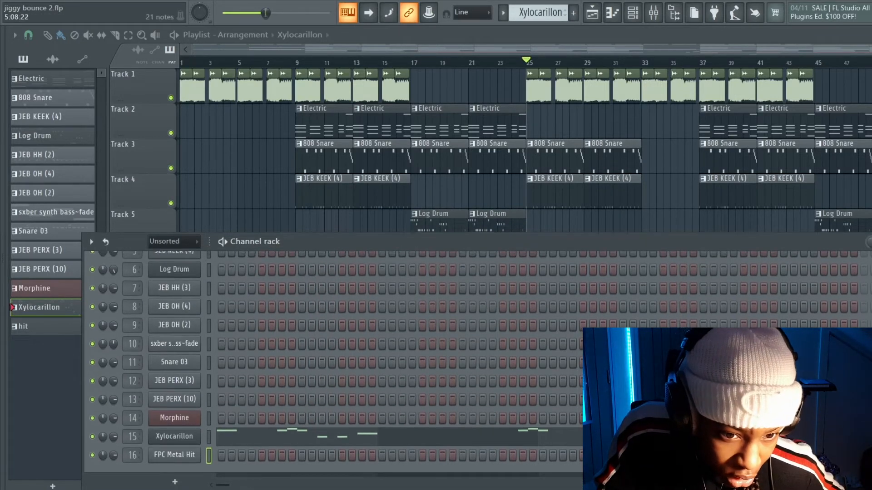
scroll(390, 363, "up", 2)
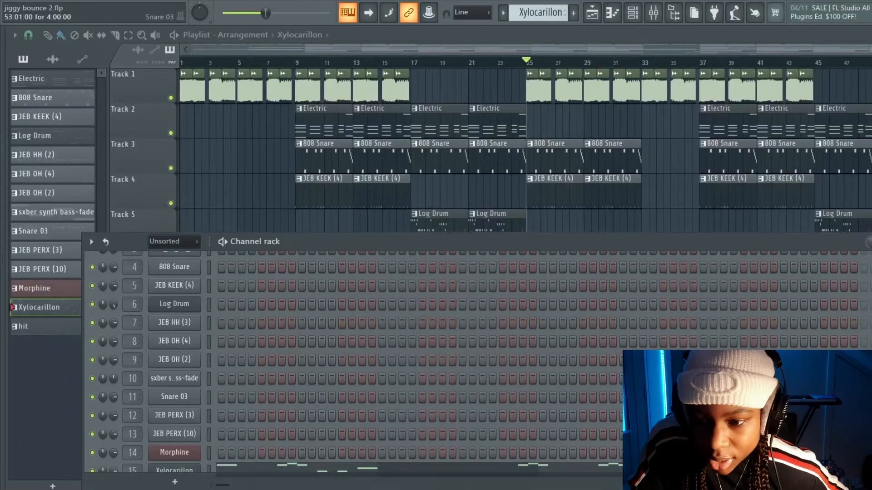
left_click(187, 307)
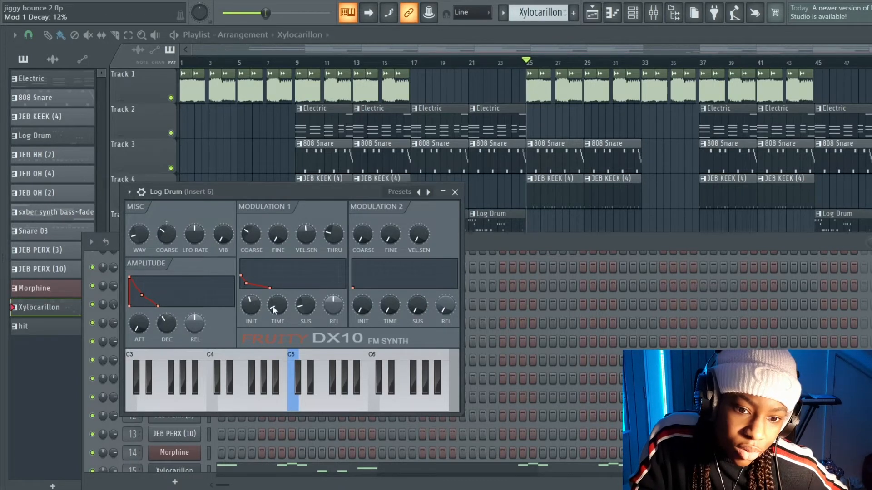
left_click(129, 192)
mouse_move(216, 228)
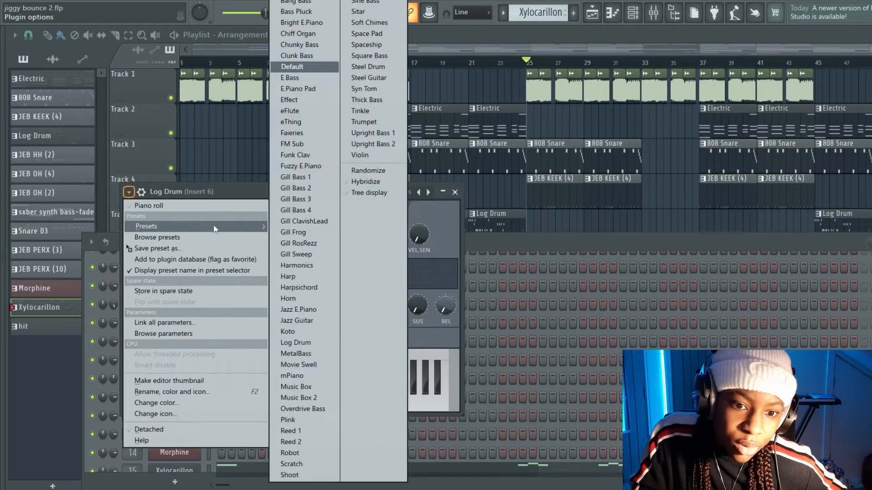
left_click(304, 343)
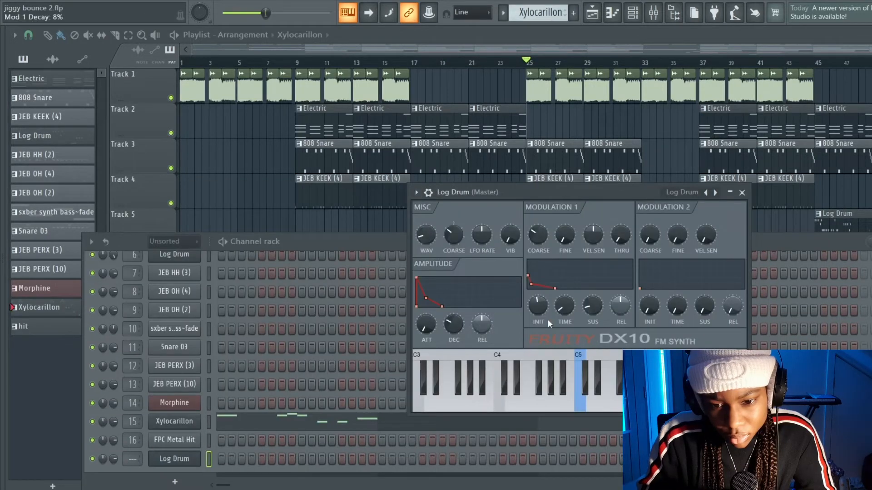
Play a few notes on the new Log Drum channel and compare its settings with the Log Drum on Insert 6
key("m")
key("o")
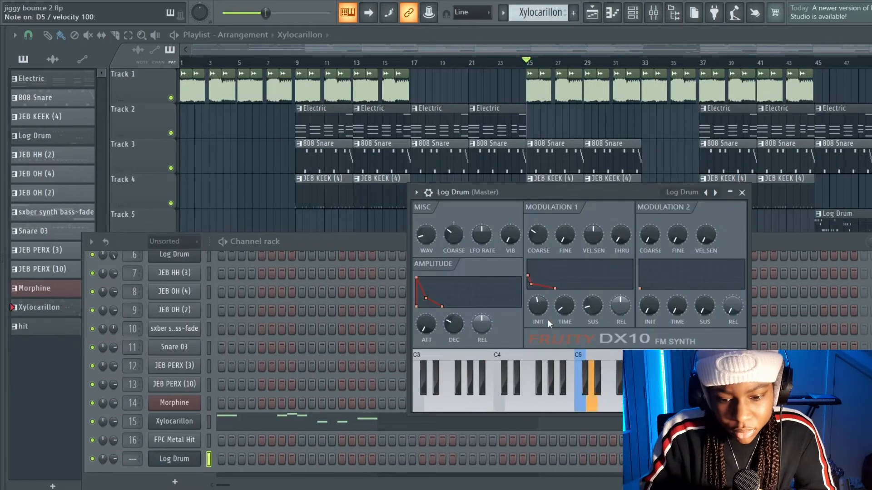
key("m")
key("m")
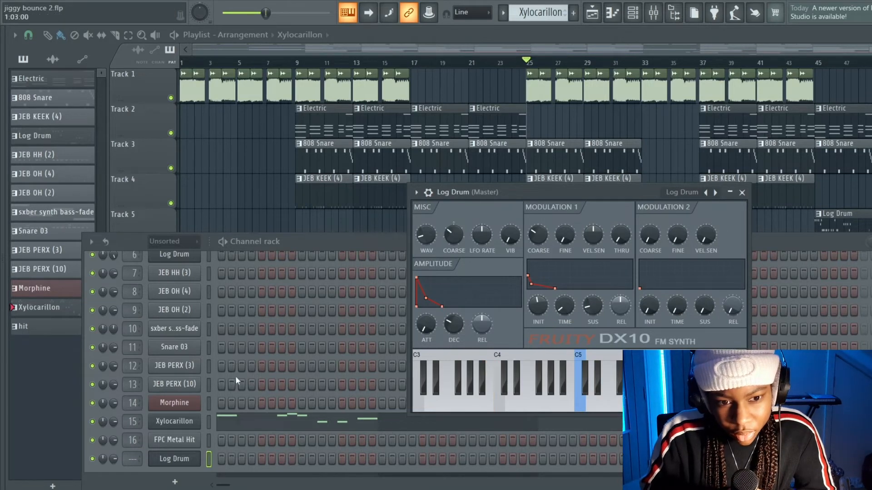
left_click(182, 261)
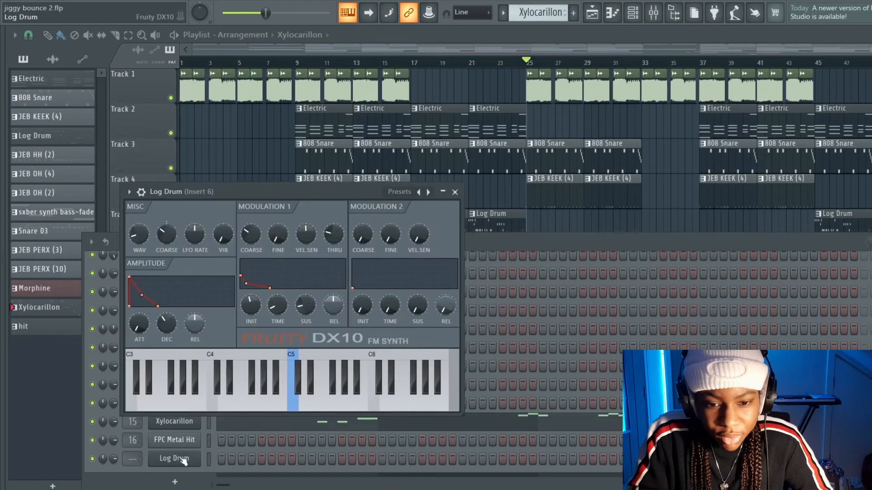
left_click(182, 460)
Raise the amplitude decay of the new Log Drum, comparing shorter and longer settings by playing B3
left_click_drag(450, 324, 451, 320)
key("m")
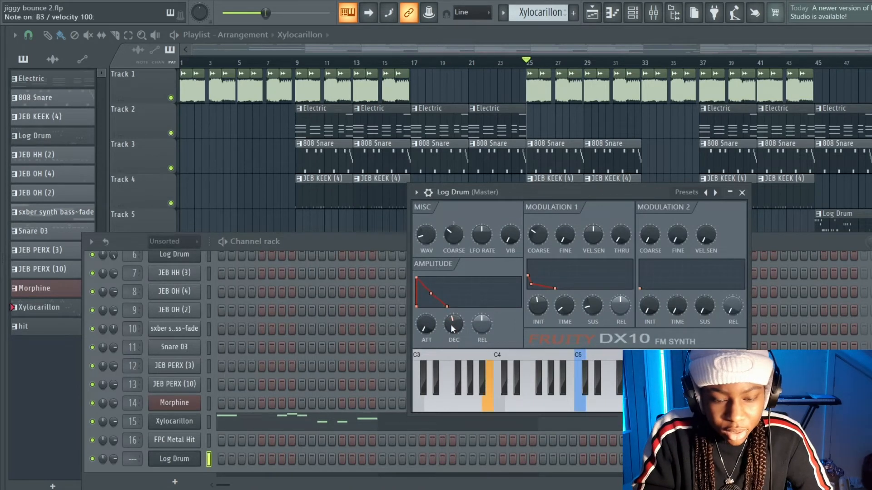
key("n")
key("m")
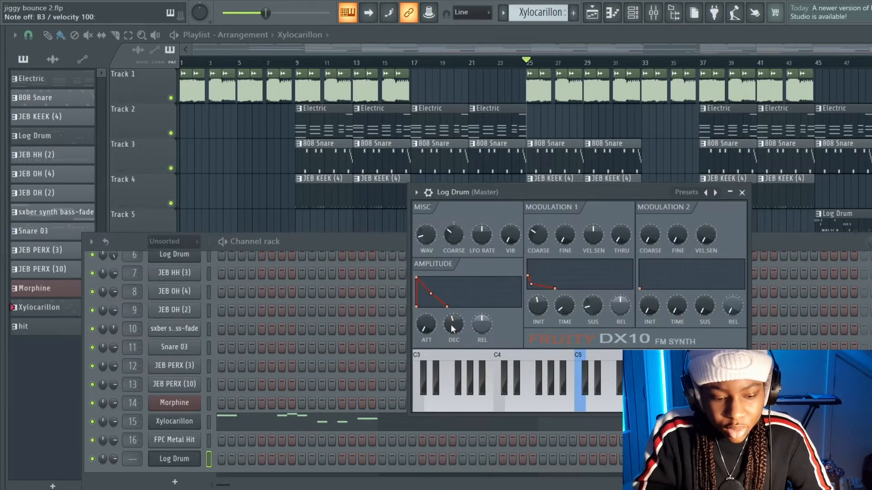
scroll(450, 324, "down", 3)
key("m")
key("m")
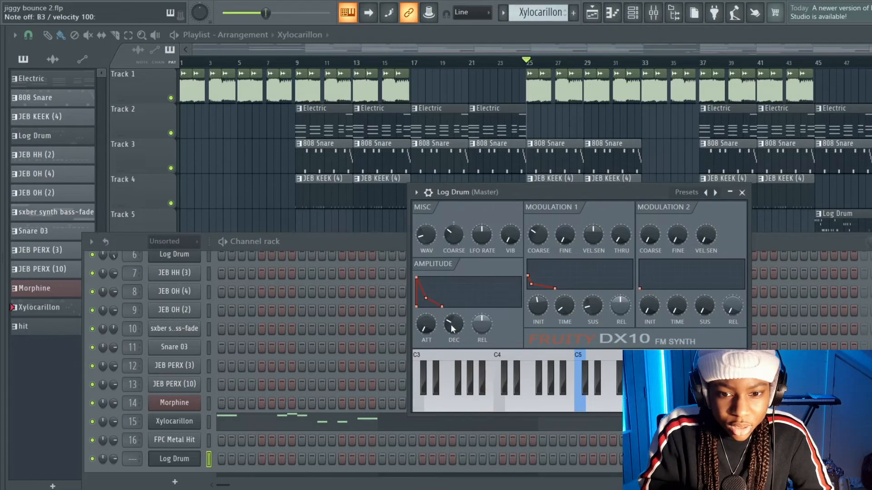
left_click_drag(451, 325, 450, 319)
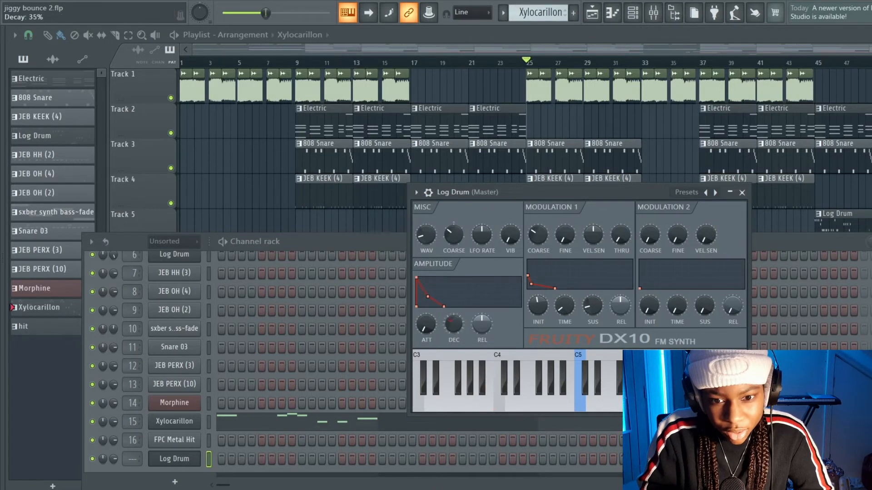
key("m")
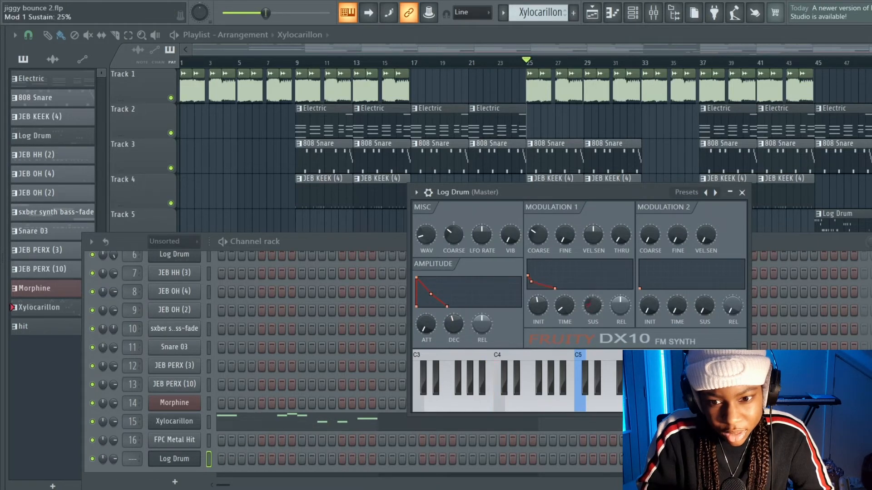
Adjust the sustain and time of Modulation 1 on the new Log Drum, playing B3 to hear the change
key("m")
left_click_drag(593, 305, 562, 307)
key("m")
key("m")
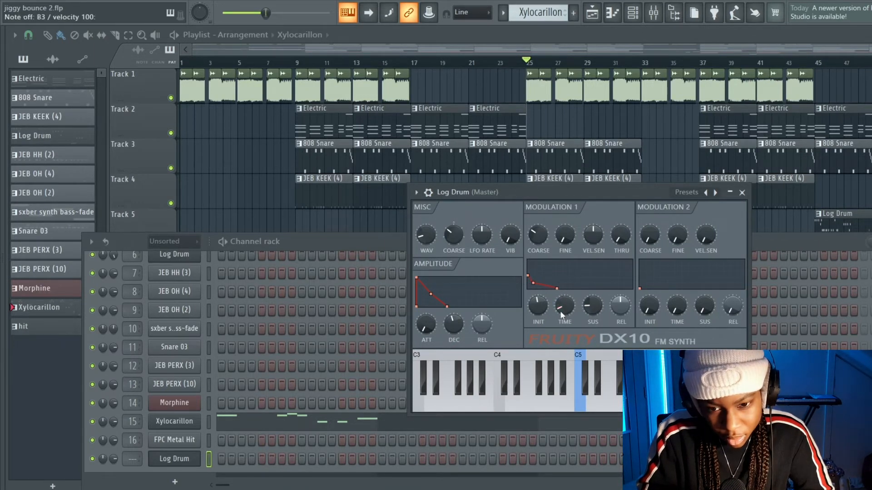
key("m")
Sweep Modulation 1's Init amount from its maximum down to 6%, playing A3 to compare the settings
key("n")
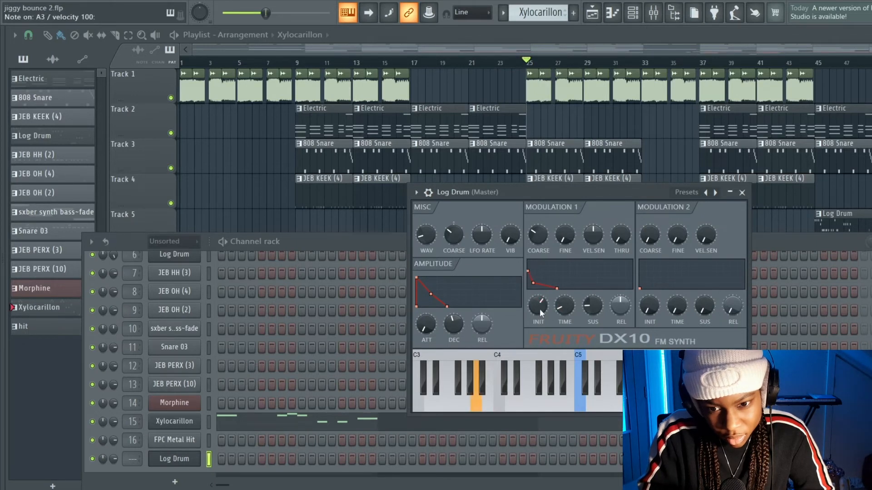
scroll(540, 309, "up", 5)
key("n")
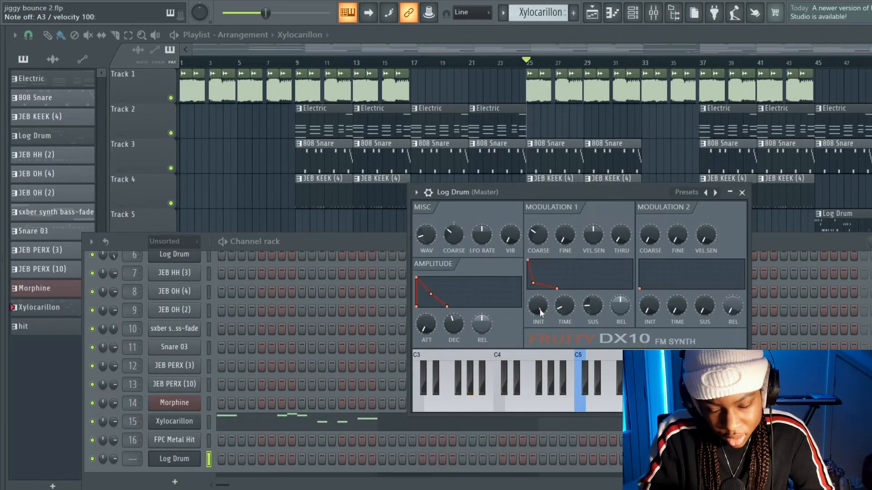
left_click_drag(539, 309, 539, 318)
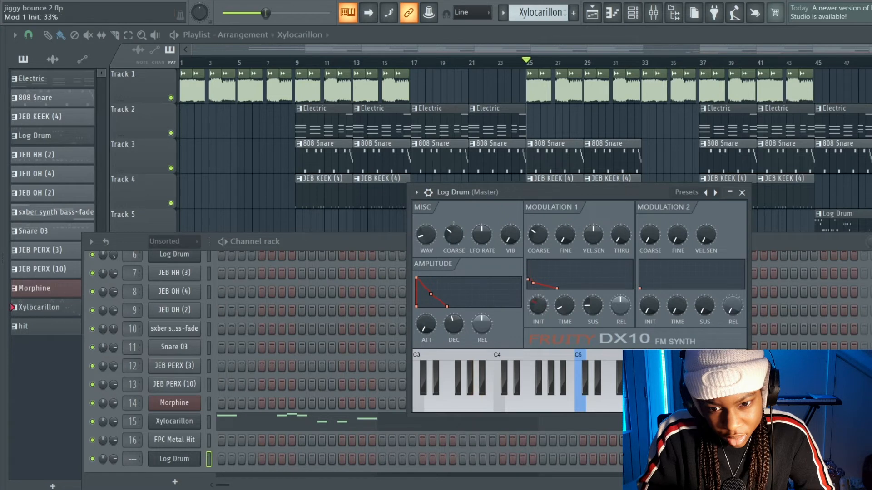
key("n")
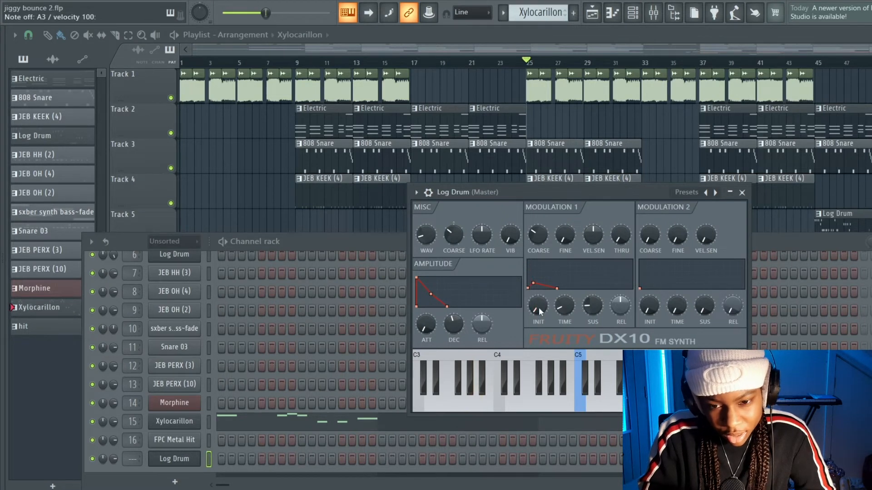
left_click_drag(535, 308, 535, 306)
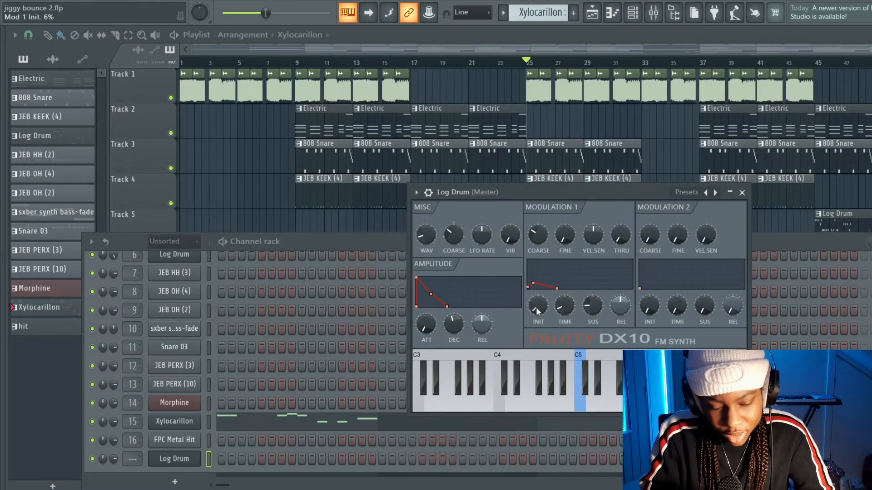
key("n")
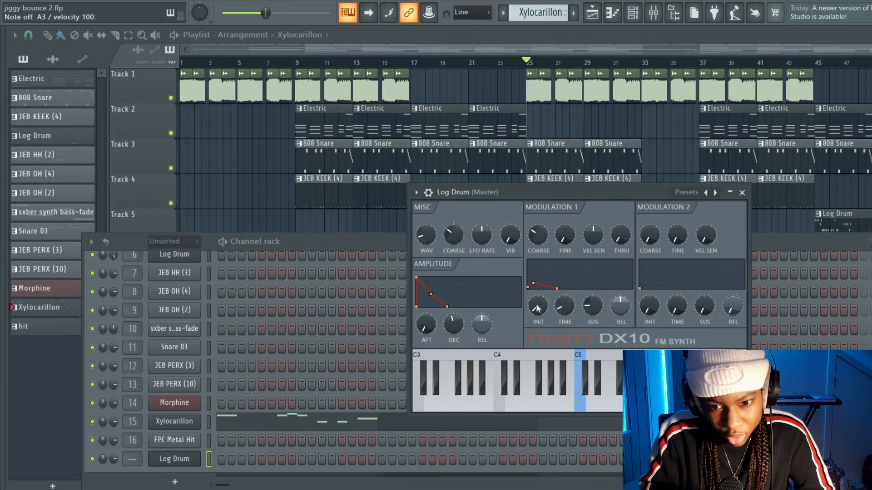
Set Modulation 1's Init amount to 35%, playing A3 to check the log drum's sound
left_click_drag(535, 307, 535, 300)
key("n")
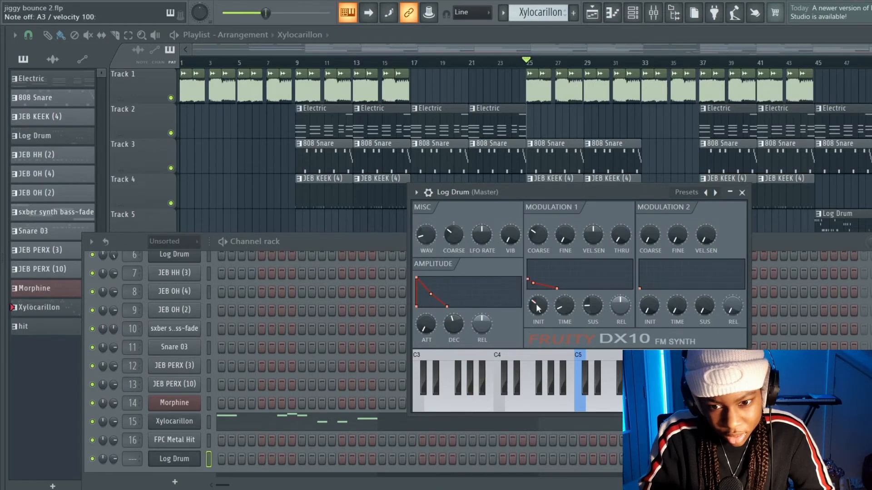
left_click_drag(537, 309, 536, 305)
key("space")
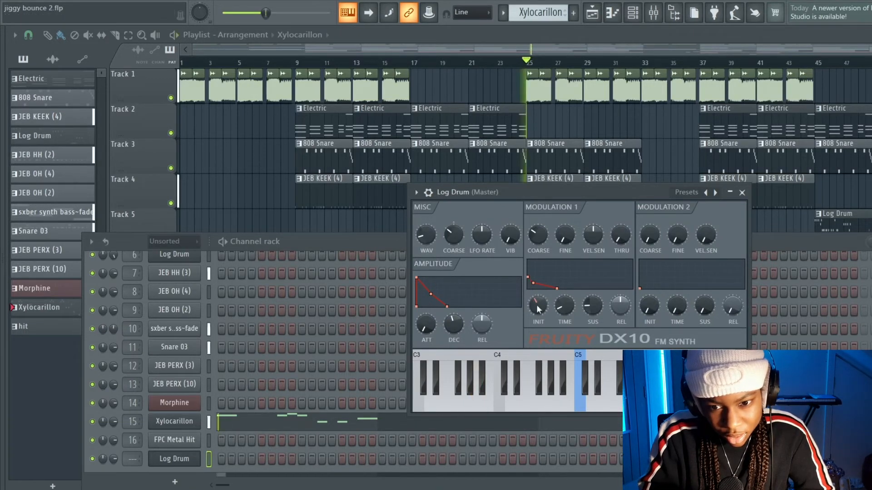
key("space")
key("n")
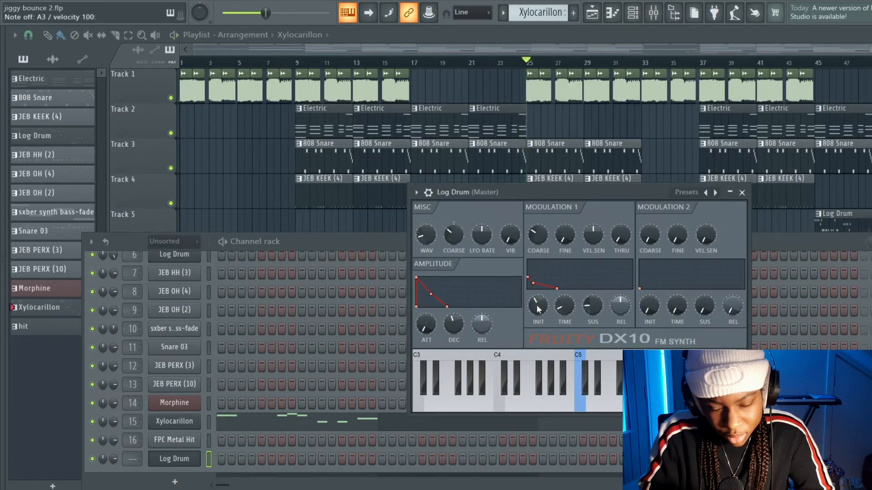
key("n")
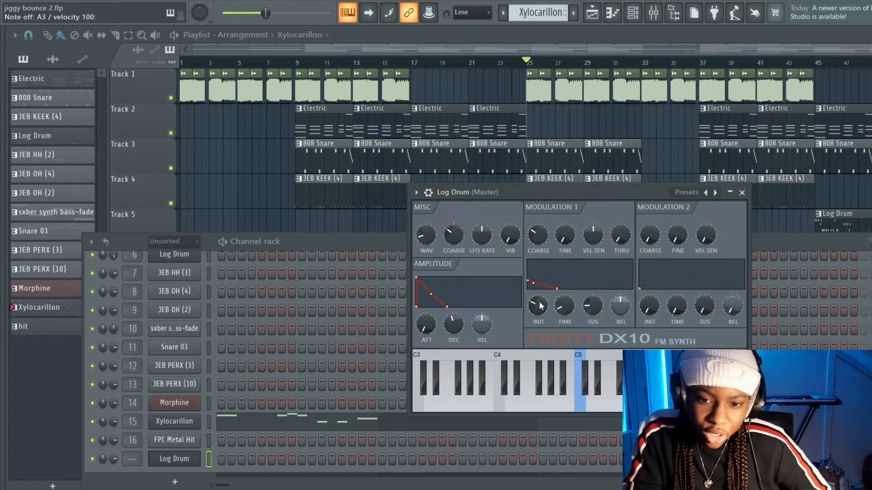
left_click_drag(537, 307, 536, 308)
key("n")
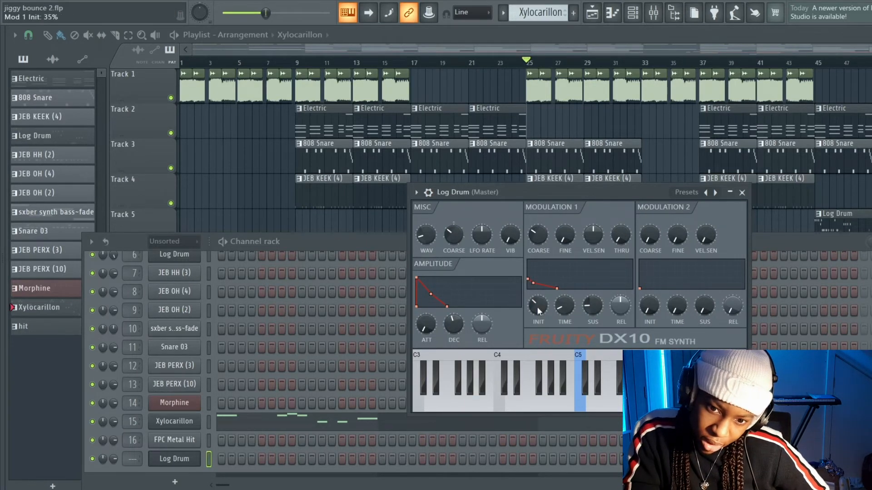
Play the first arrangement from bar 35 to hear the drum roll transition into bar 37
key("n")
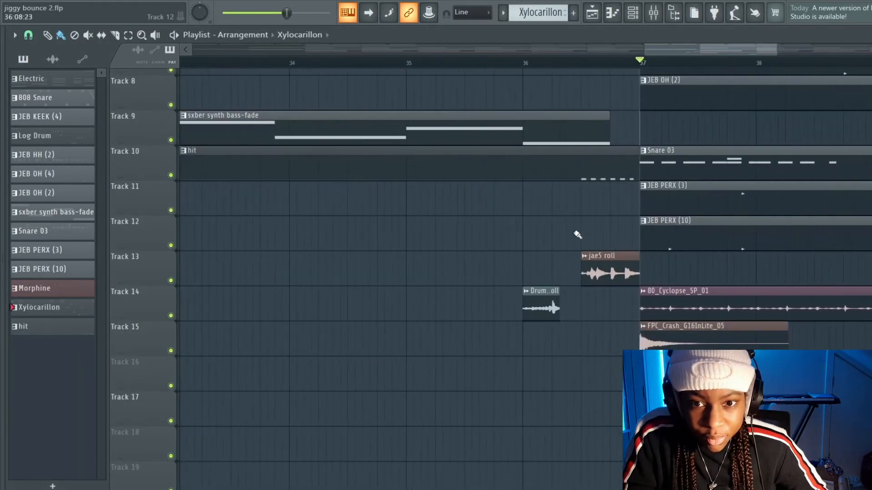
left_click(525, 68)
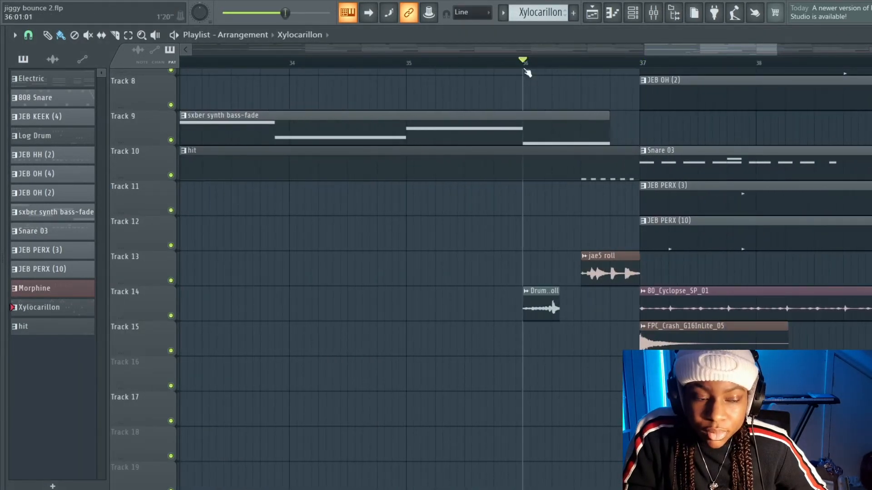
left_click(408, 65)
key("space")
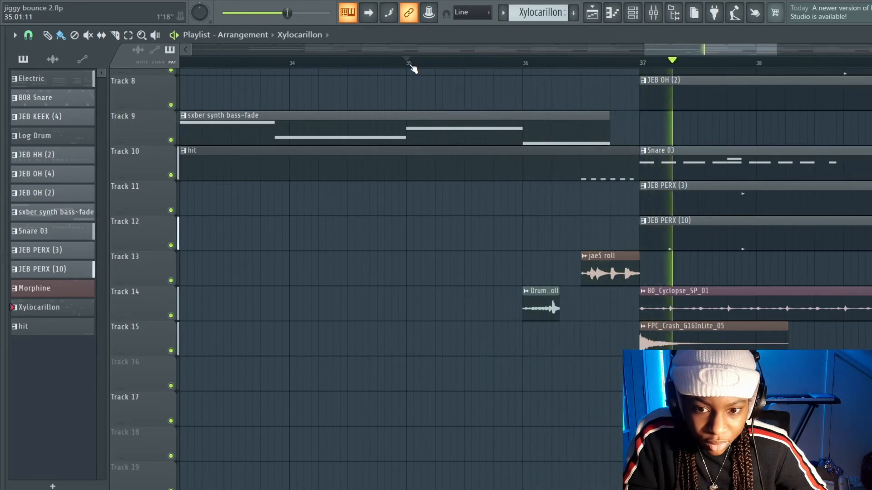
key("space")
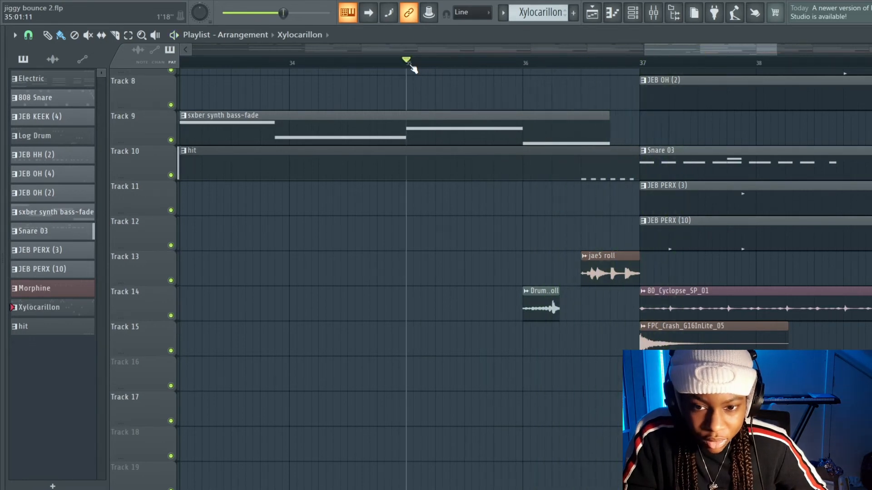
Load The Venue preset in Fruity Reeverb 2 on the Drum Roll's mixer track, raise its low cut and play the result
double_click(551, 306)
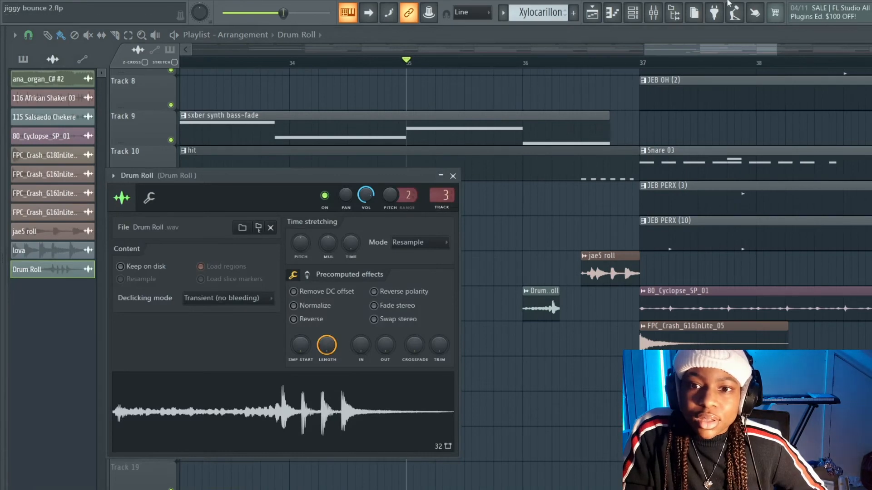
left_click(661, 17)
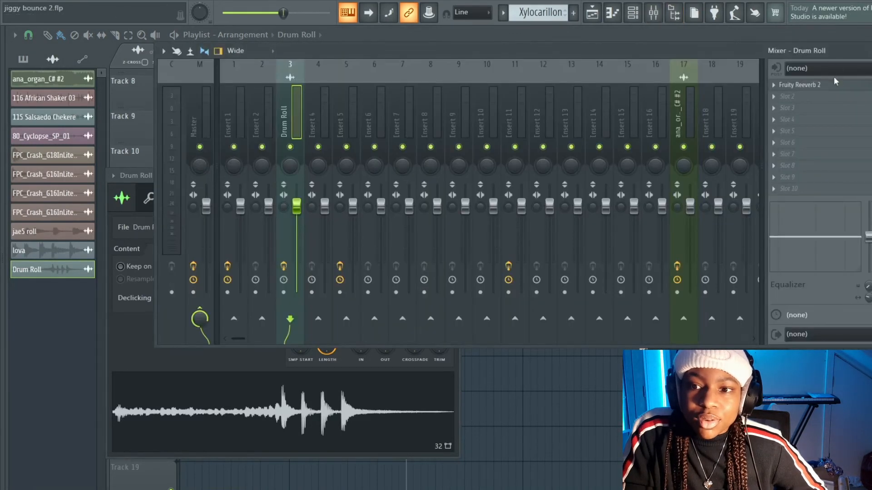
left_click(862, 86)
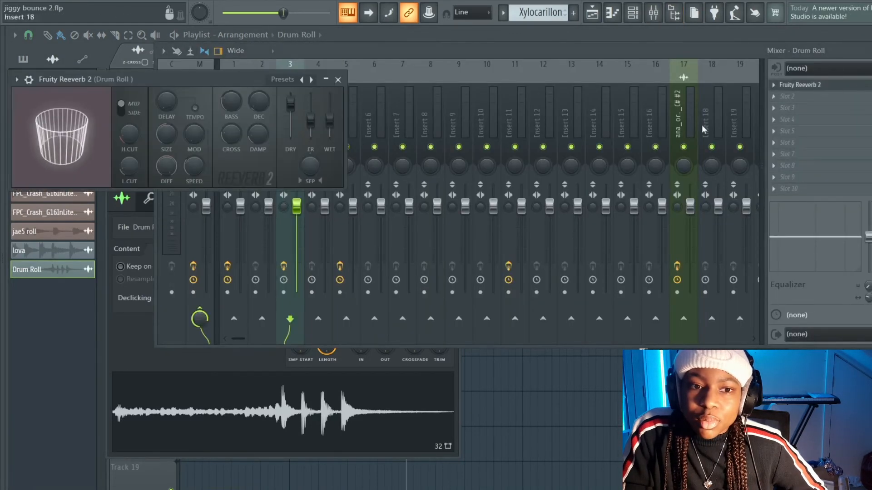
left_click(286, 80)
left_click(310, 139)
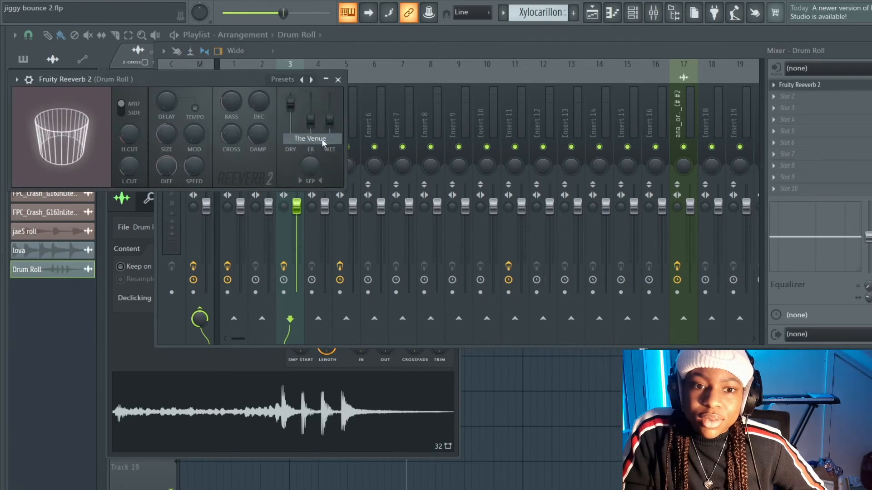
left_click_drag(131, 172, 131, 157)
key("space")
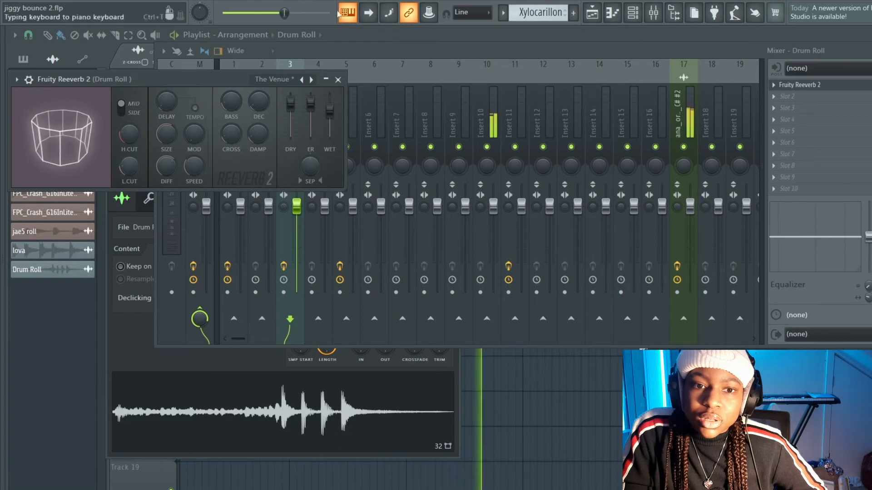
left_click(338, 81)
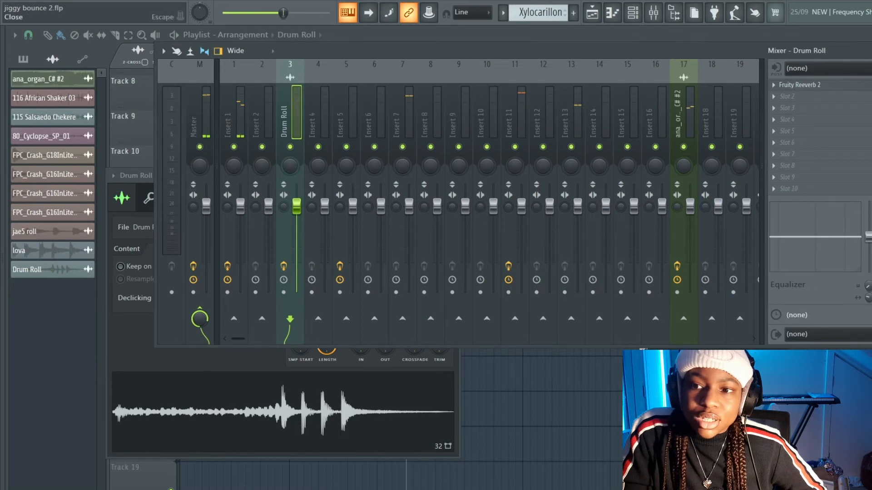
left_click(871, 50)
Assign the jae5 roll sample on Track 13 to a mixer insert track
left_click(617, 273)
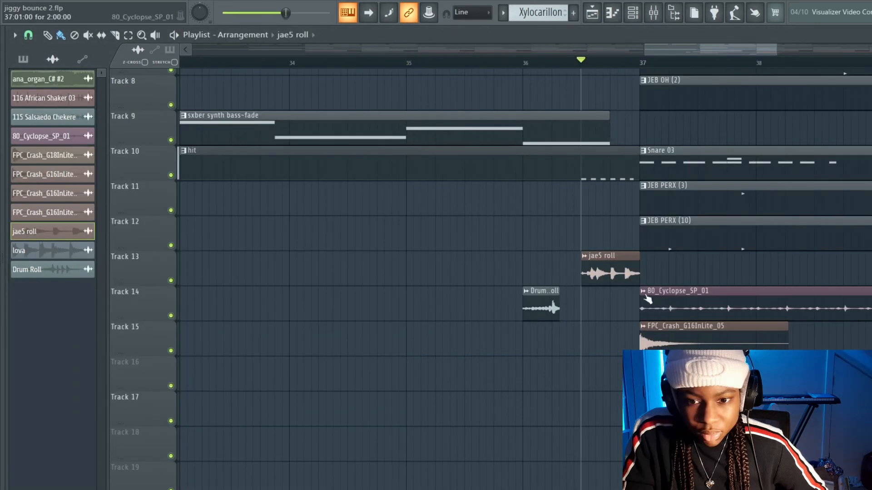
double_click(624, 275)
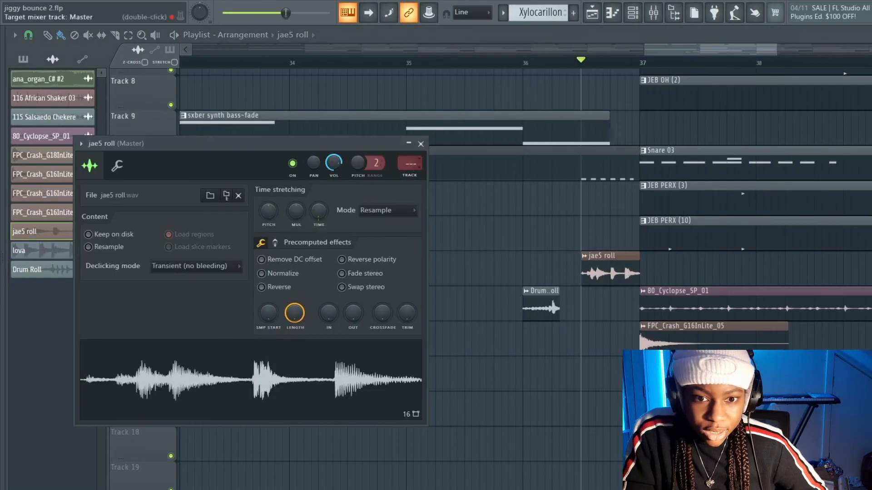
left_click_drag(413, 165, 414, 159)
Route the FPC_Crash_G16InLite_05 sample to mixer track 3 and normalize it
key("space")
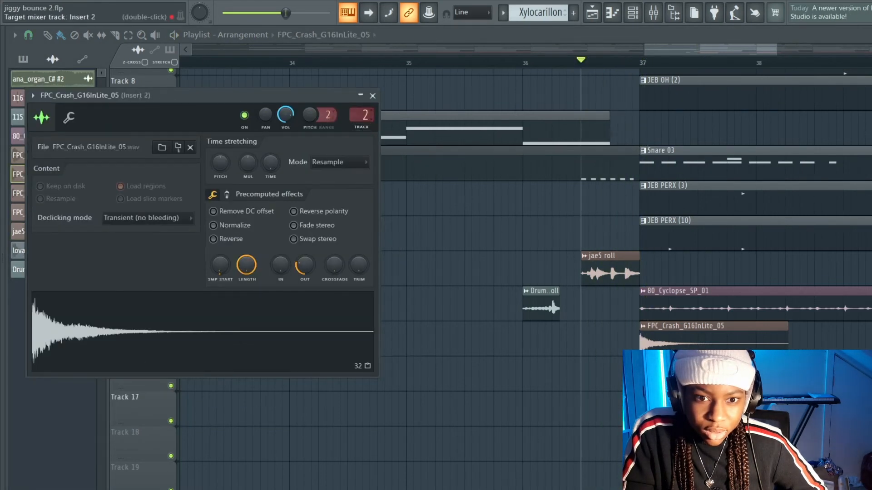
left_click_drag(363, 115, 363, 109)
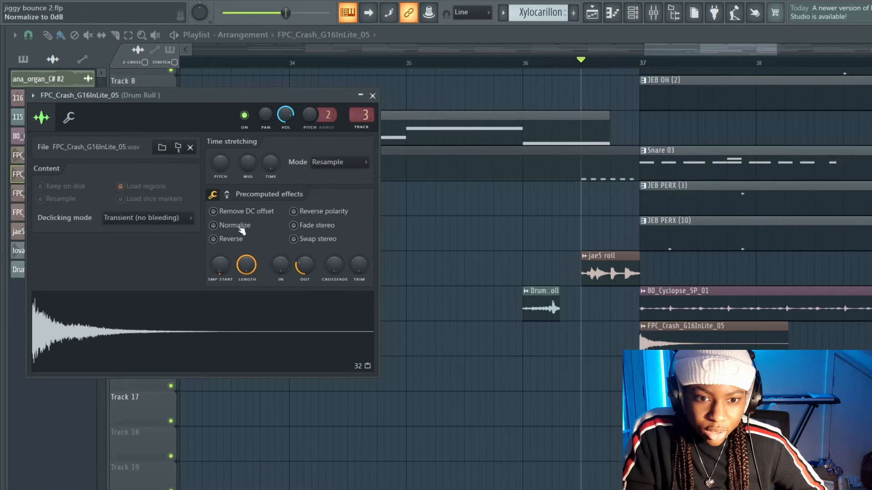
left_click(237, 227)
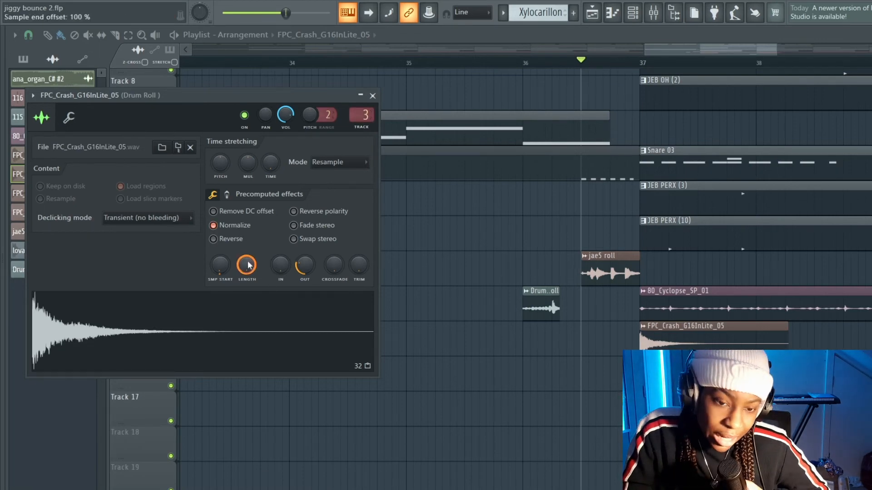
Open the FPC_Crash_G16InLite_04 sample's settings and normalize it
left_click(544, 308)
double_click(544, 307)
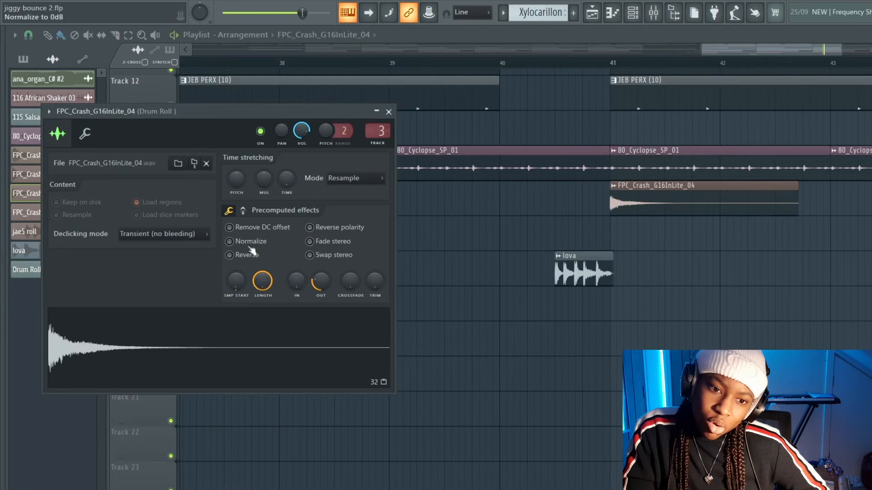
left_click(250, 243)
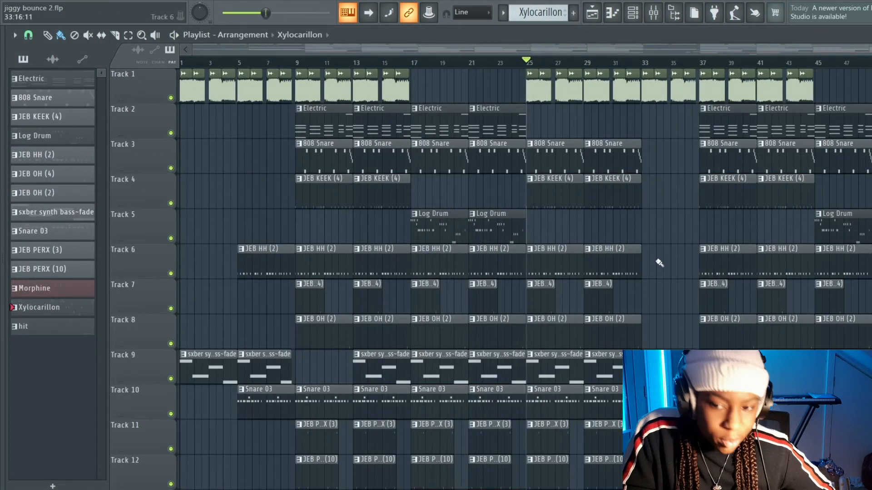
Examine the clip layout across all tracks of Arrangement_2 while it plays
scroll(654, 262, "down", 6)
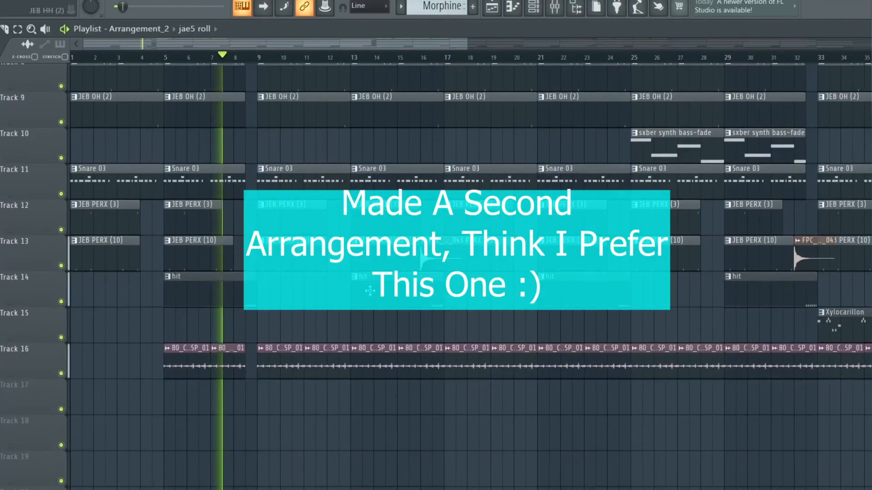
scroll(490, 321, "up", 7)
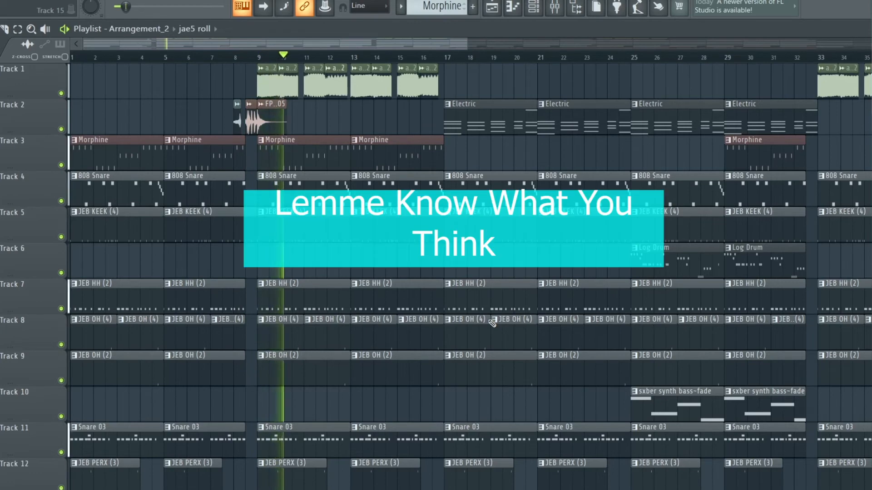
scroll(490, 321, "down", 6)
scroll(489, 320, "up", 3)
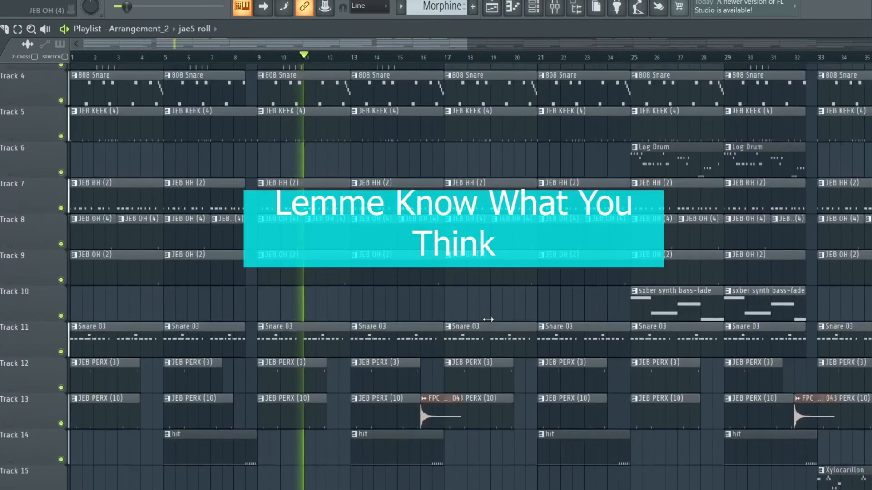
scroll(488, 320, "up", 5)
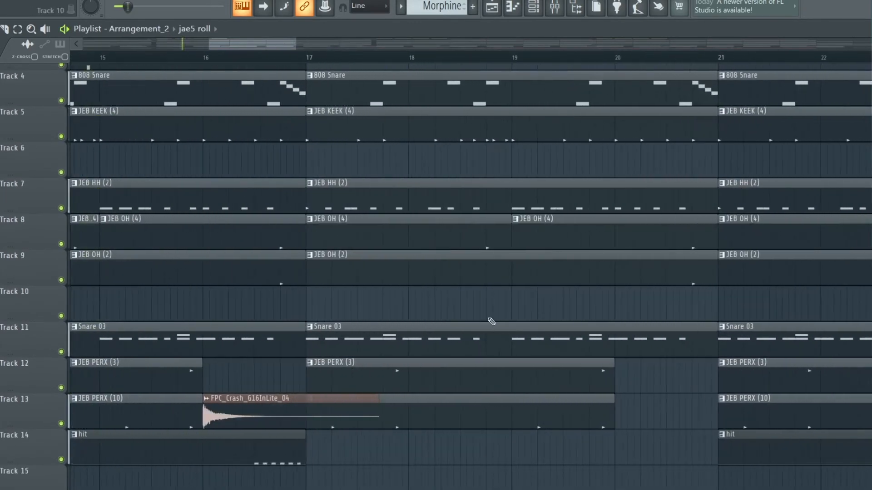
scroll(241, 421, "down", 4)
scroll(241, 420, "up", 6)
scroll(242, 422, "down", 4)
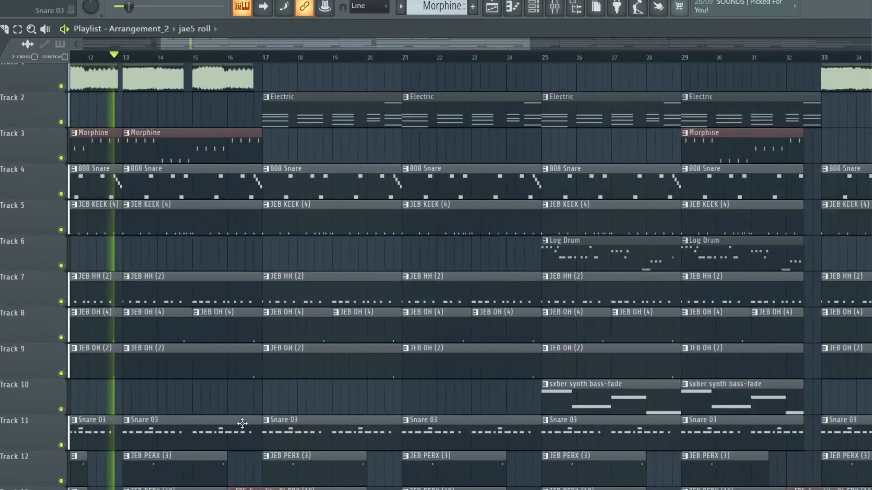
scroll(242, 424, "down", 5)
scroll(245, 427, "down", 3)
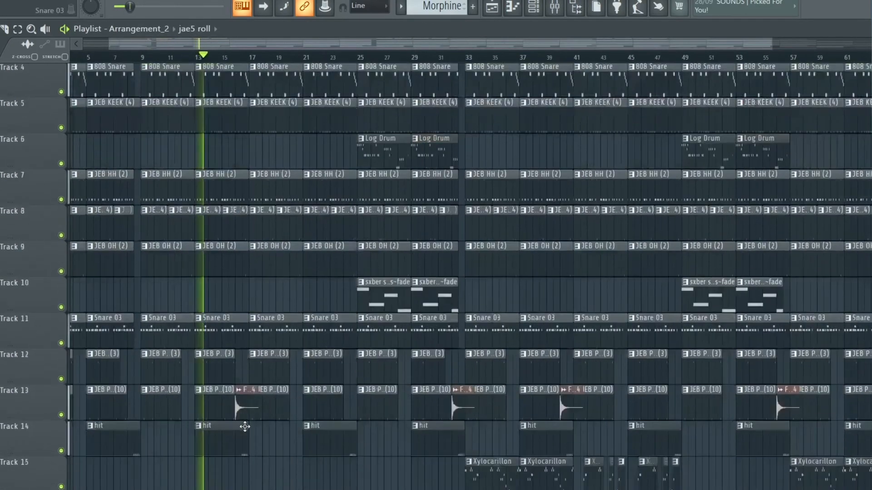
scroll(245, 427, "down", 3)
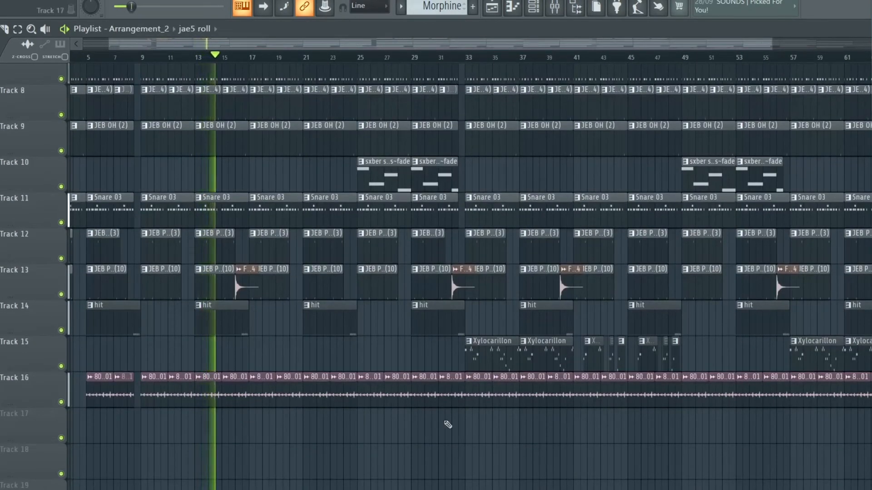
Place a jae5 roll clip on Track 17 in the half bar before bar 32
left_click(446, 454)
scroll(447, 455, "up", 5)
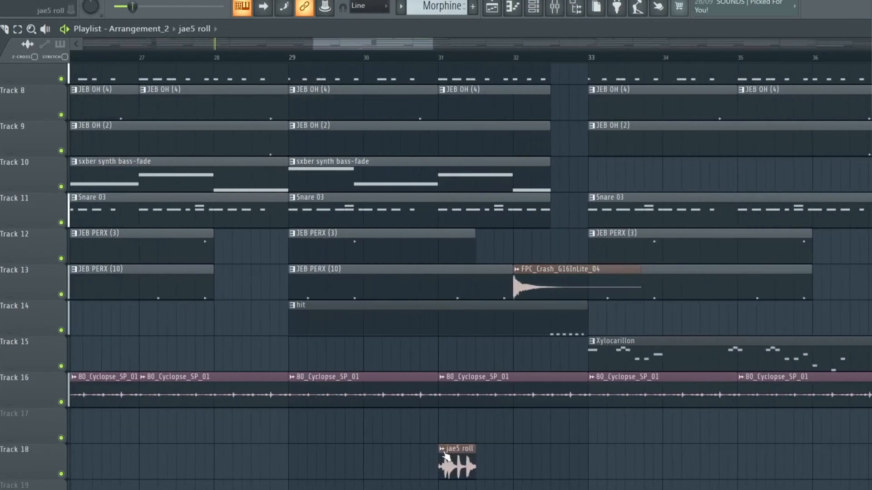
left_click_drag(450, 462, 487, 423)
scroll(487, 422, "up", 2)
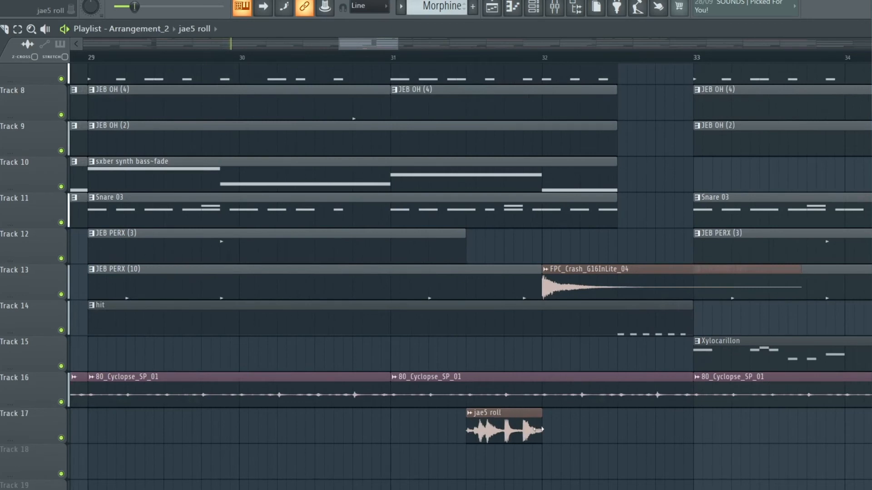
scroll(533, 317, "up", 4)
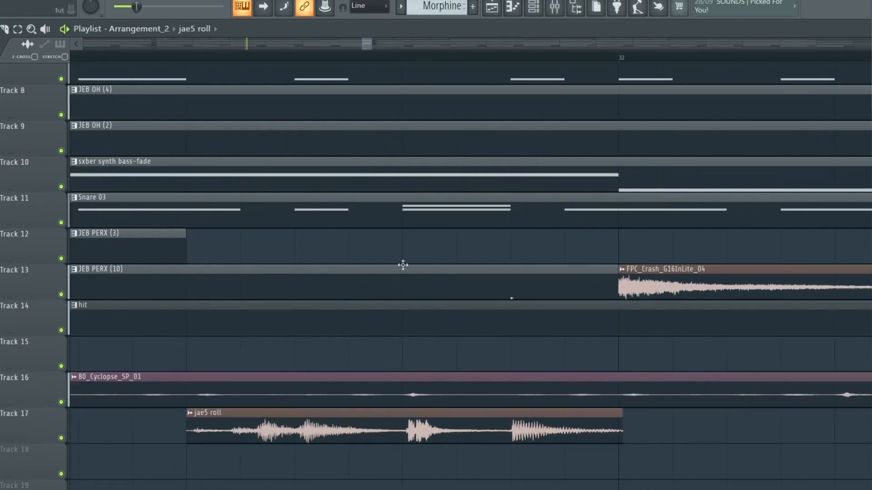
scroll(336, 218, "down", 8)
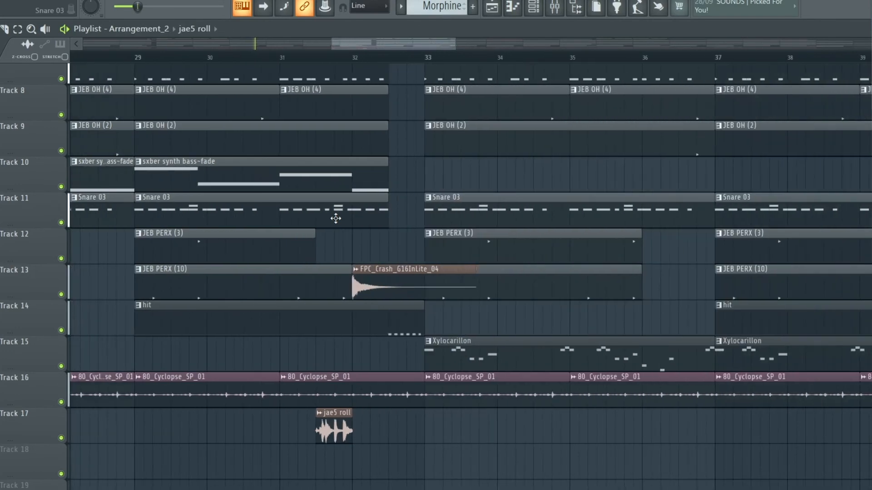
Review the full length of Arrangement_2, from bar 1 to its outro, during playback
scroll(336, 218, "up", 6)
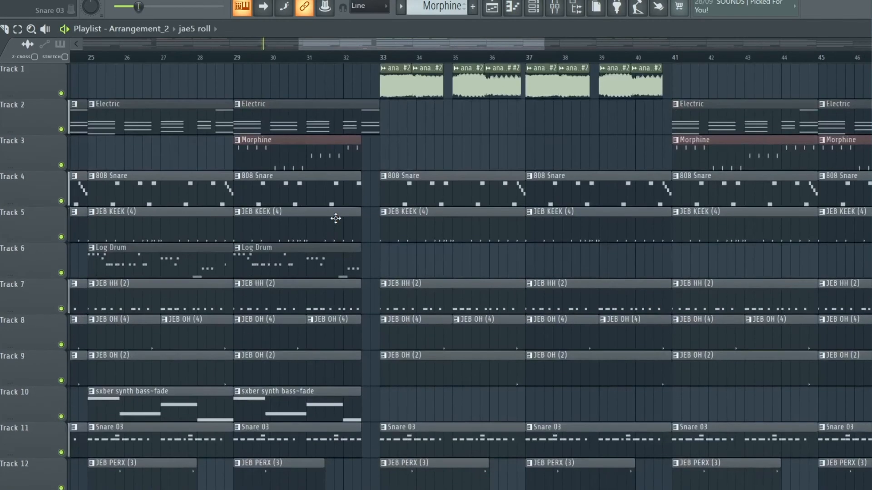
scroll(336, 219, "down", 5)
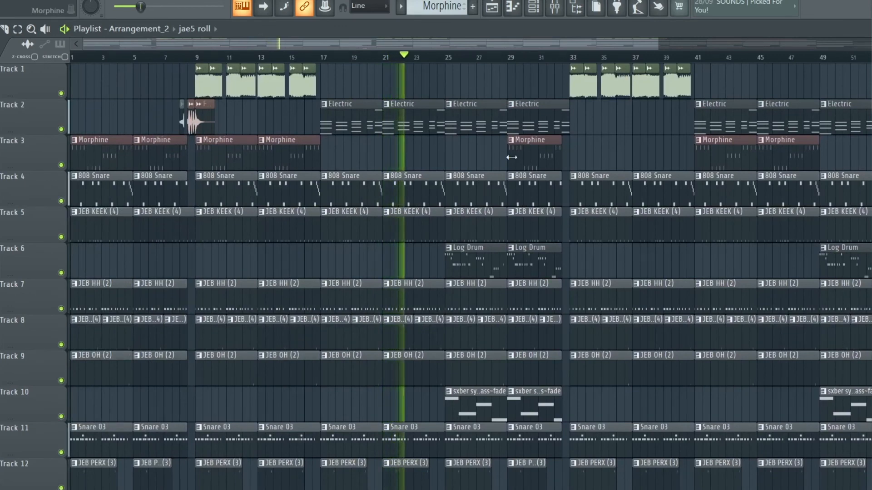
scroll(512, 158, "down", 3)
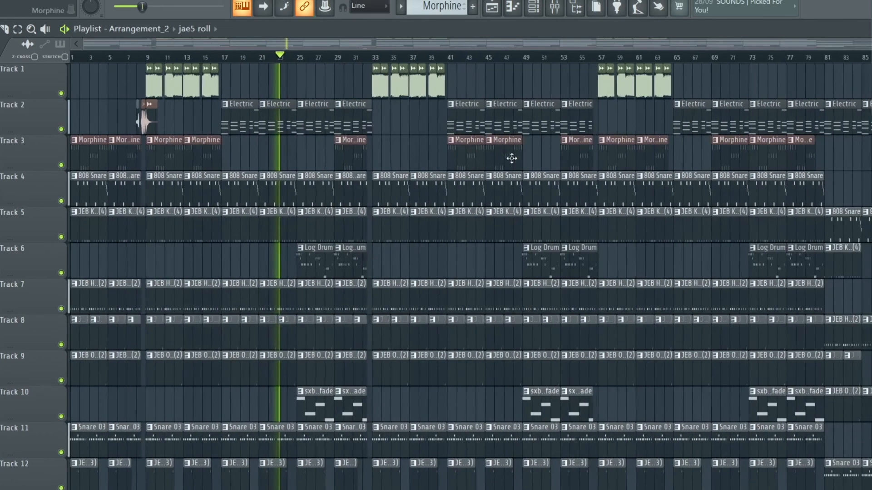
scroll(512, 158, "down", 6)
scroll(512, 158, "up", 5)
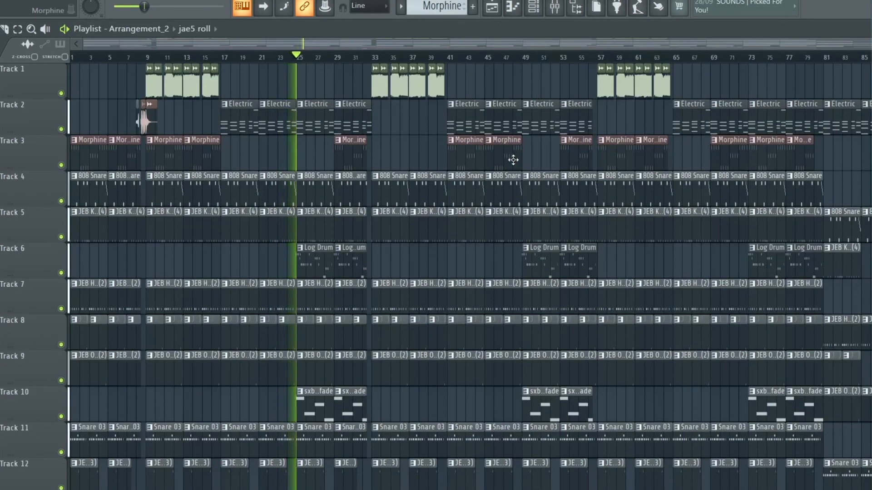
scroll(513, 160, "right", 8)
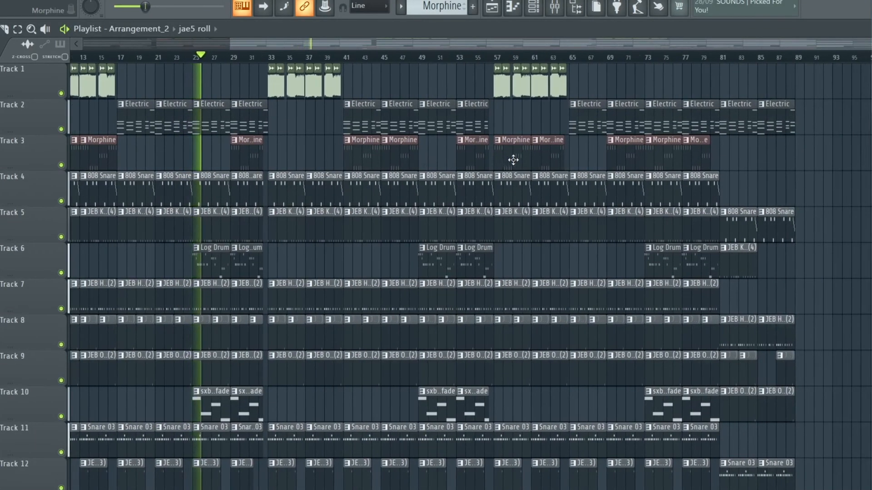
scroll(513, 160, "left", 8)
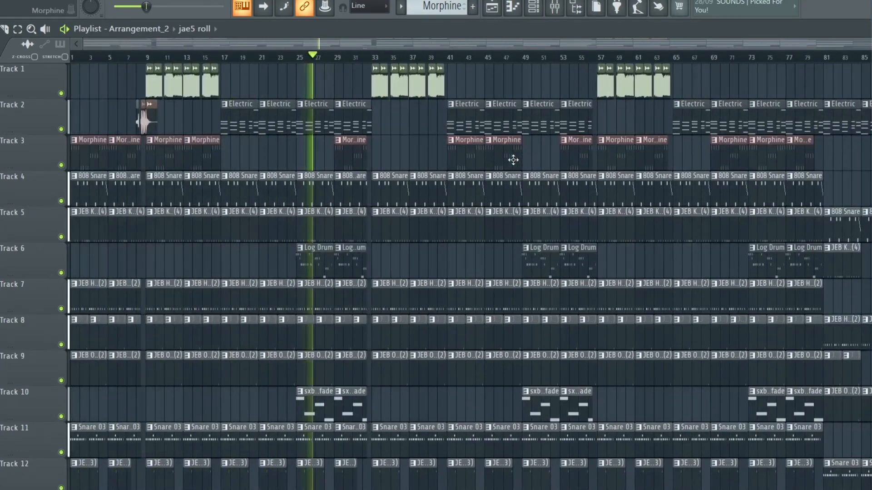
scroll(513, 160, "down", 5)
scroll(513, 160, "down", 1)
scroll(513, 160, "right", 8)
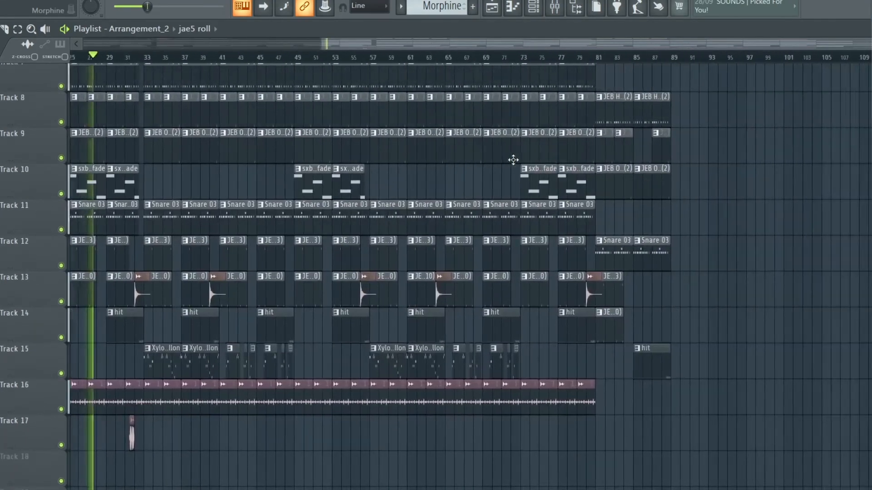
scroll(513, 160, "left", 8)
scroll(513, 160, "up", 4)
scroll(513, 160, "up", 3)
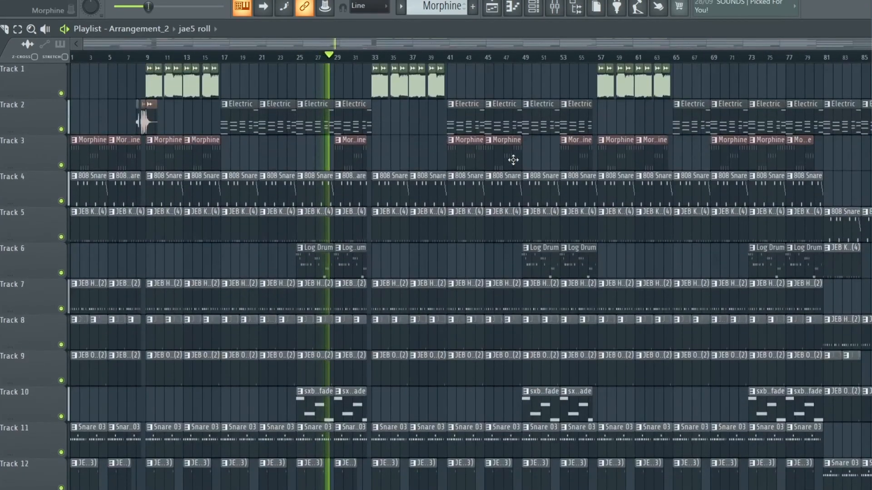
Remove the Morphine clip at bar 29 from Track 3 and the jae5 roll clip from Track 17
scroll(513, 160, "up", 3)
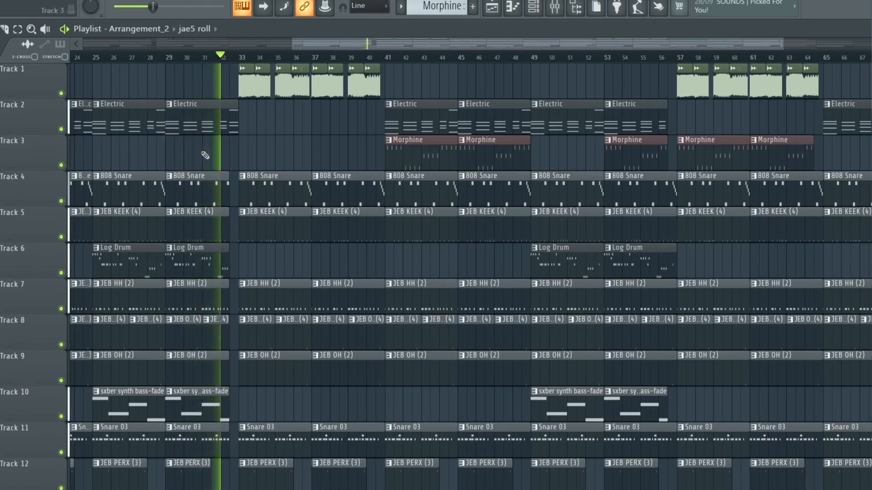
scroll(201, 151, "down", 5)
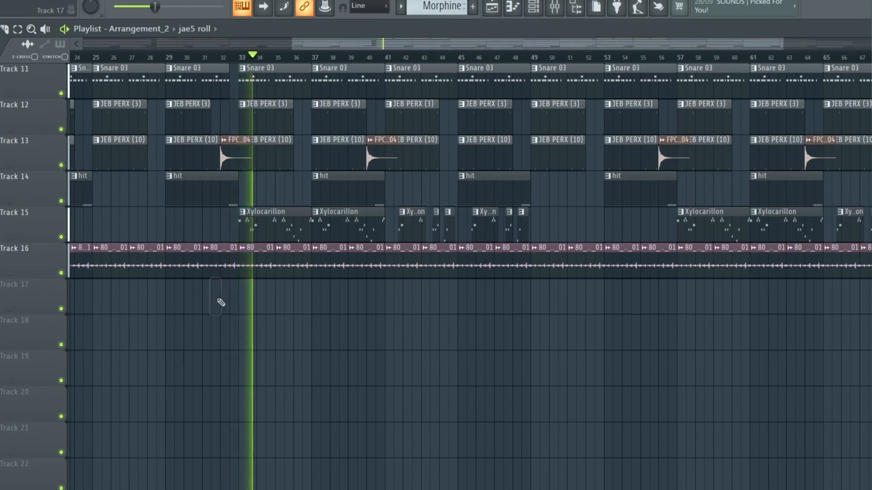
scroll(220, 302, "up", 4)
scroll(220, 302, "up", 1)
scroll(220, 302, "down", 3)
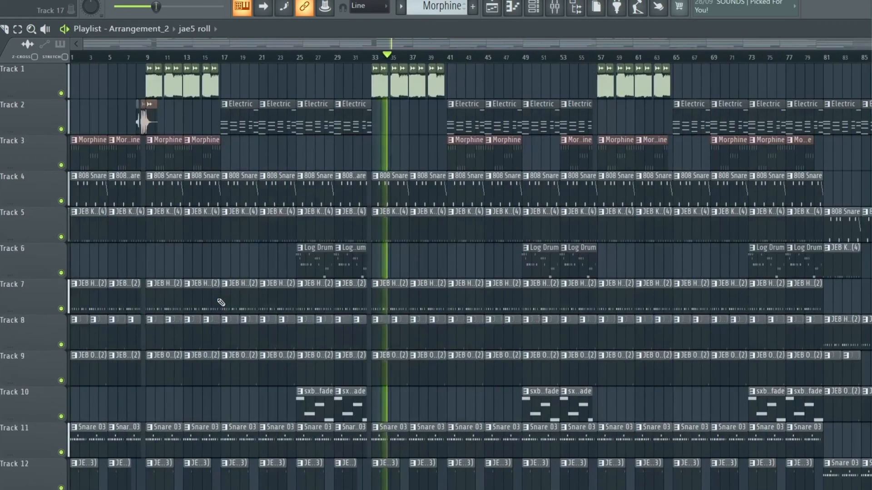